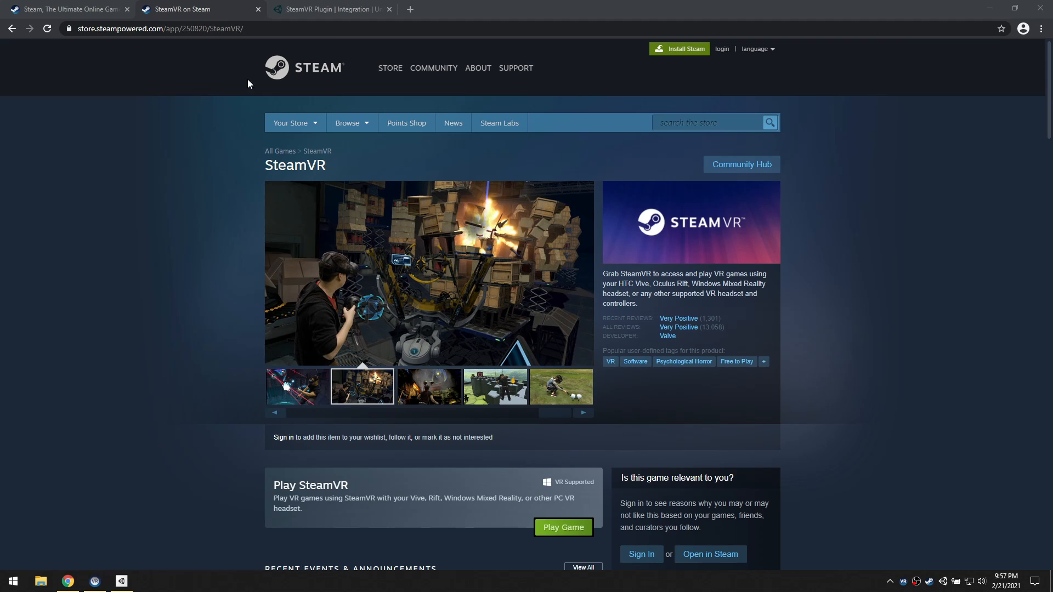
Review the SteamVR Plugin page on the Unity Asset Store, including its overview and related assets
left_click(336, 11)
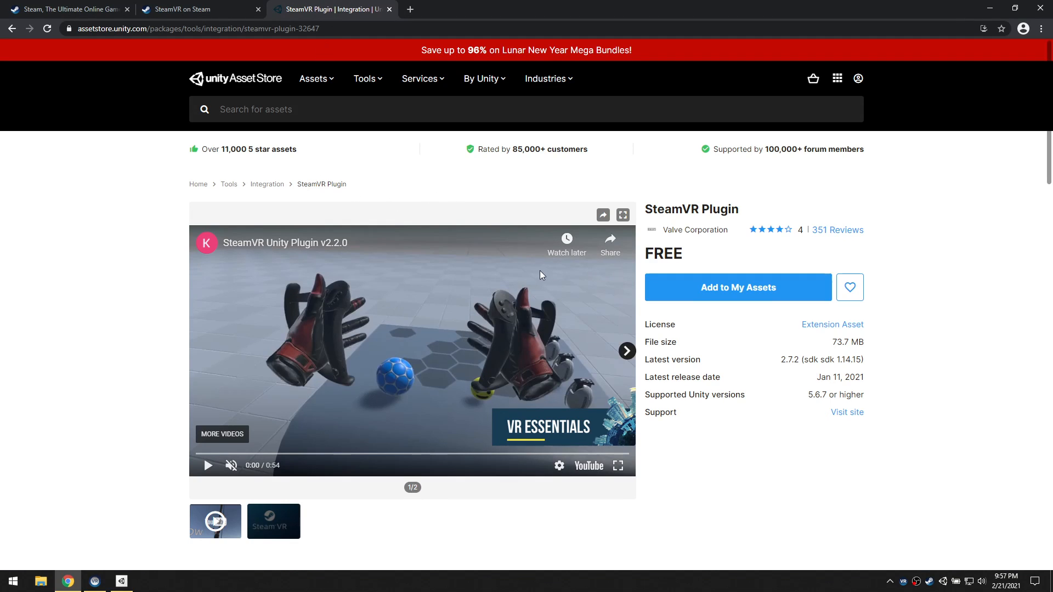
scroll(604, 261, "down", 1)
scroll(581, 253, "up", 1)
scroll(126, 286, "down", 7)
scroll(127, 285, "down", 6)
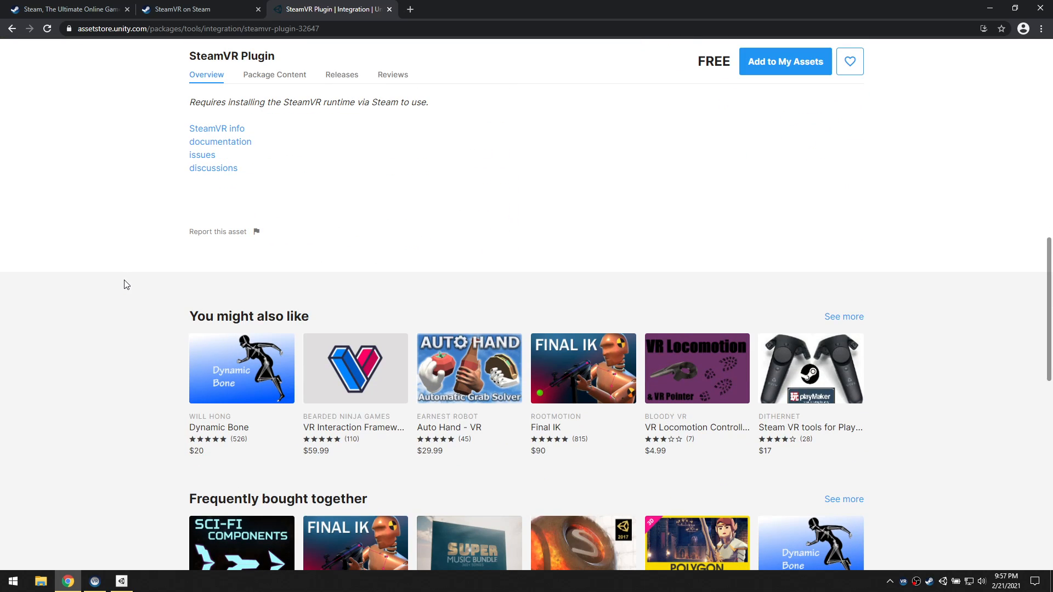
scroll(127, 284, "down", 3)
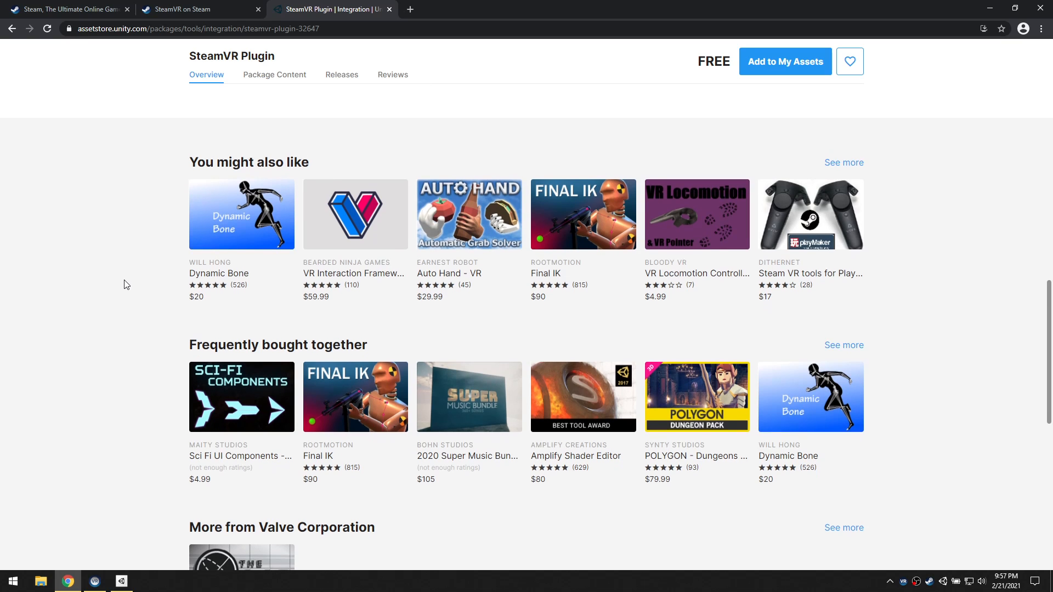
scroll(127, 284, "up", 14)
scroll(127, 285, "up", 2)
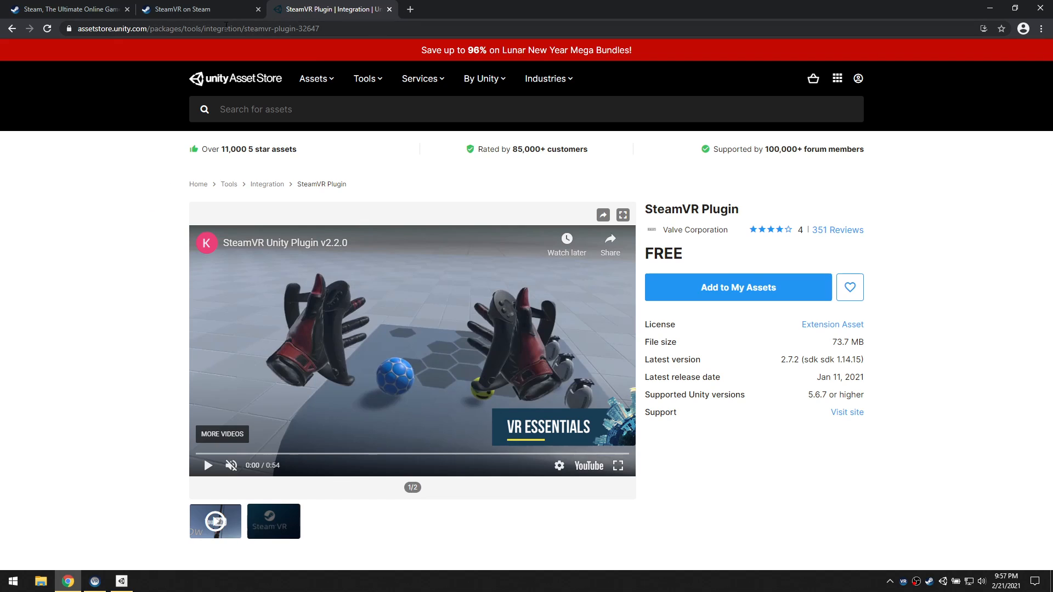
Switch to Unity Hub and examine the installed editor and the Unity versions offered for installation
left_click(122, 581)
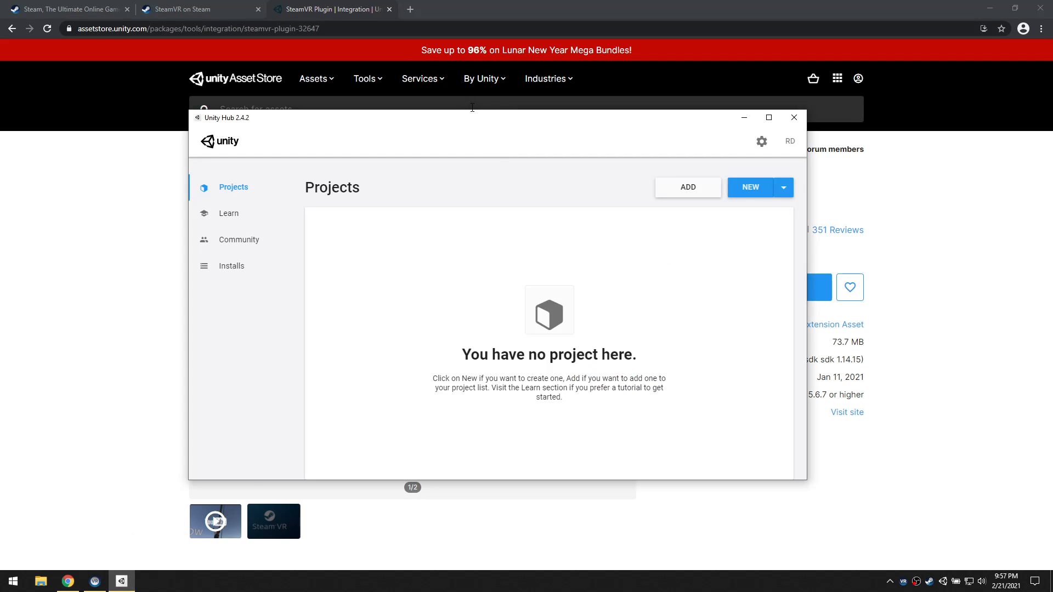
left_click(472, 105)
left_click(122, 582)
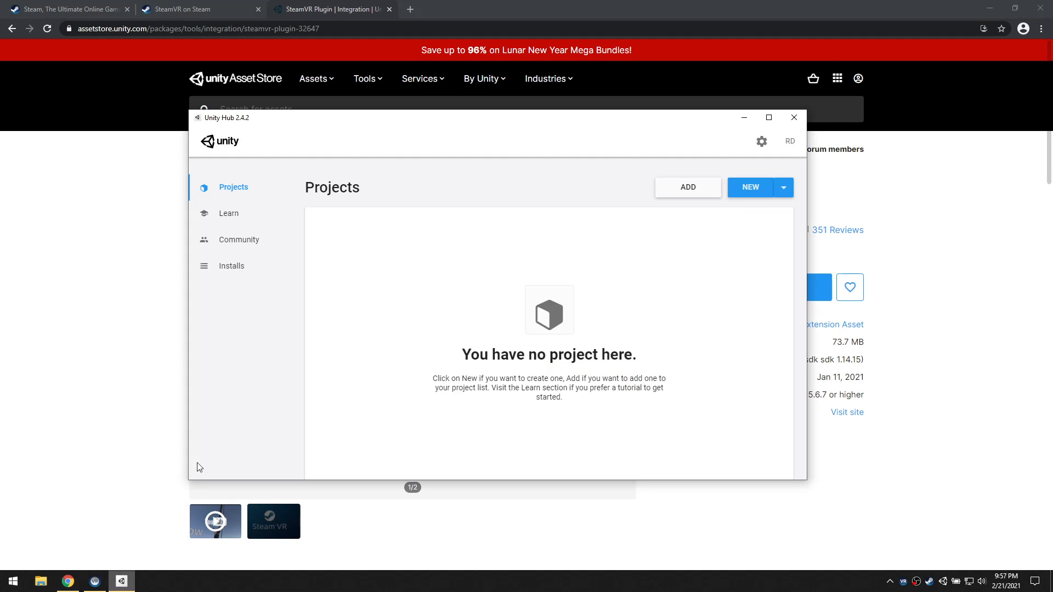
left_click(234, 266)
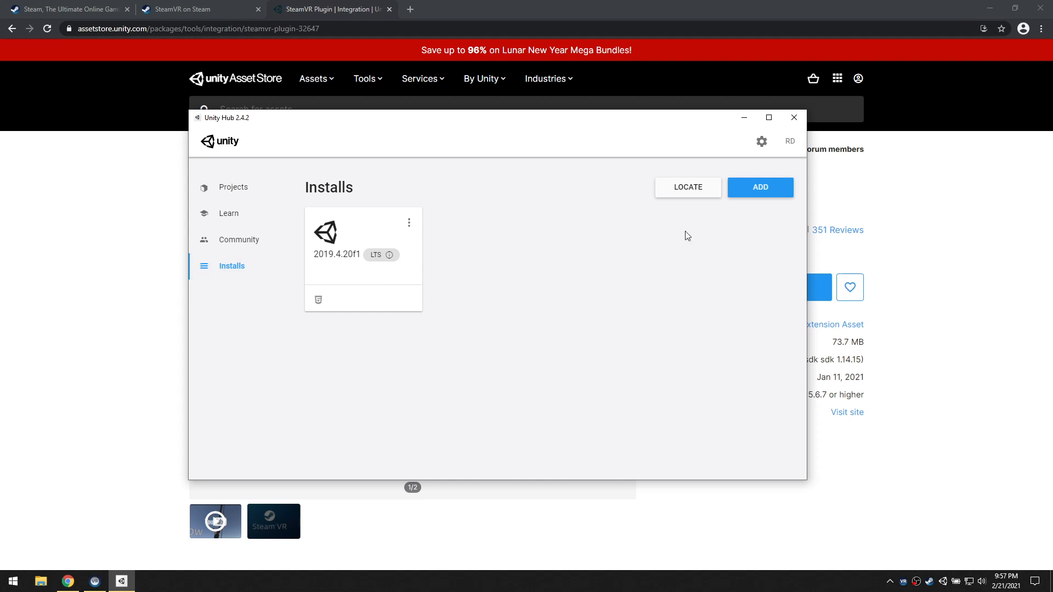
left_click(762, 191)
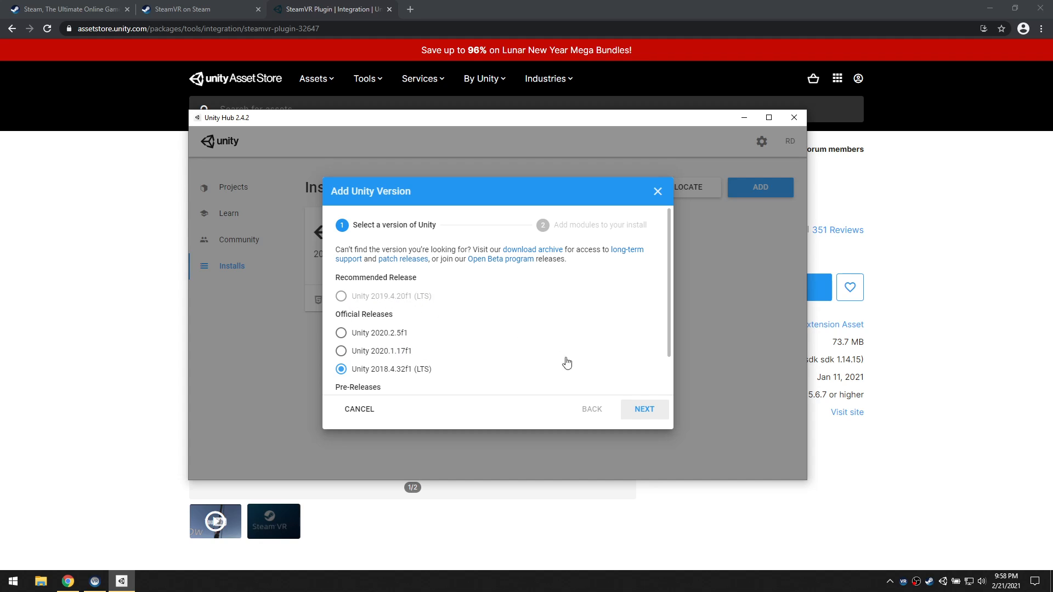
left_click(659, 192)
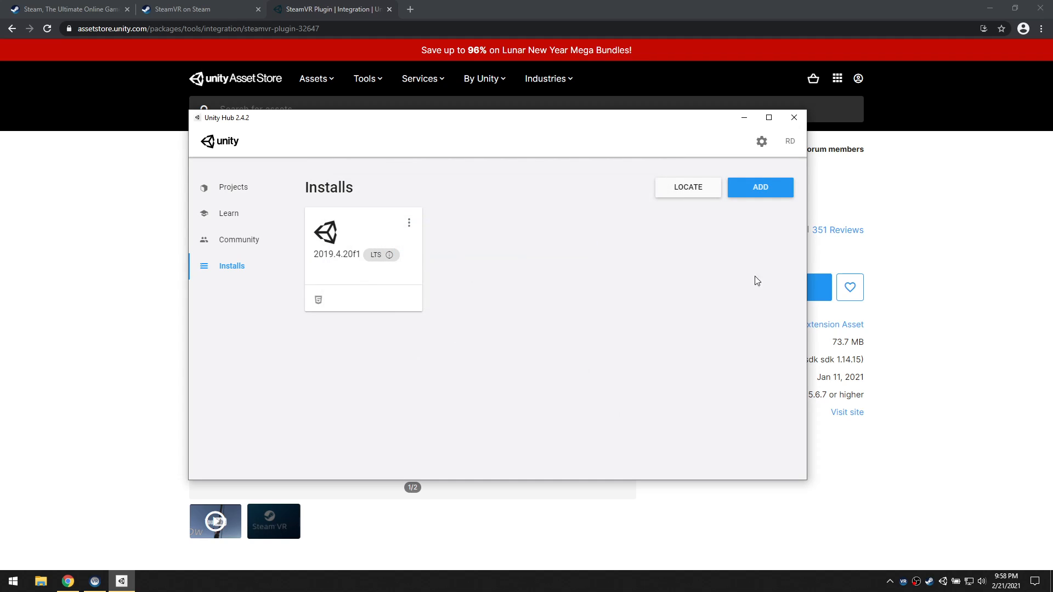
Check the SteamVR Plugin's supported Unity versions in the browser against the versions Unity Hub offers for installation
left_click(920, 229)
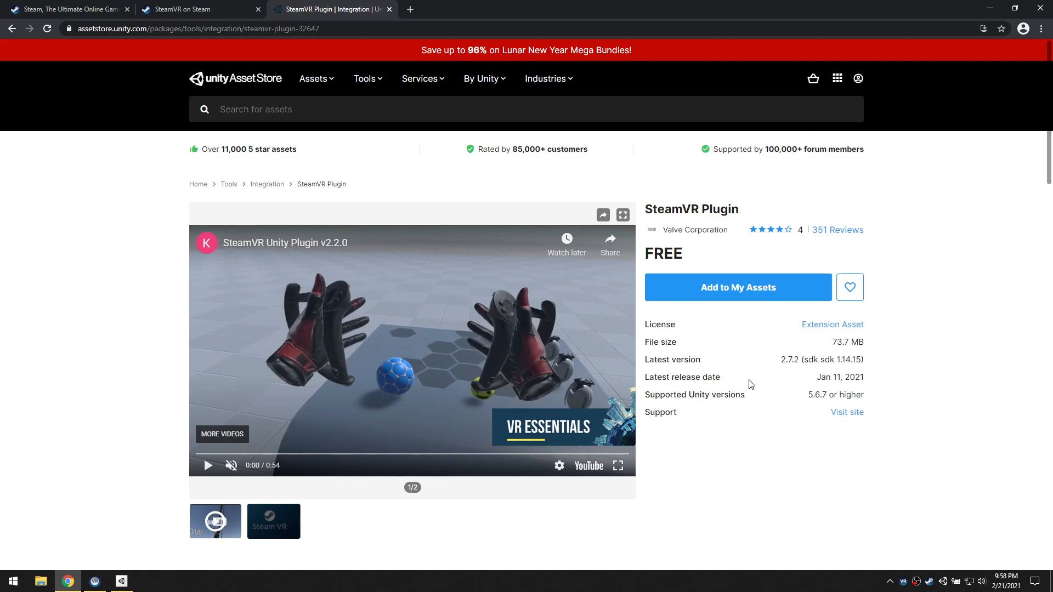
key("alt+Tab")
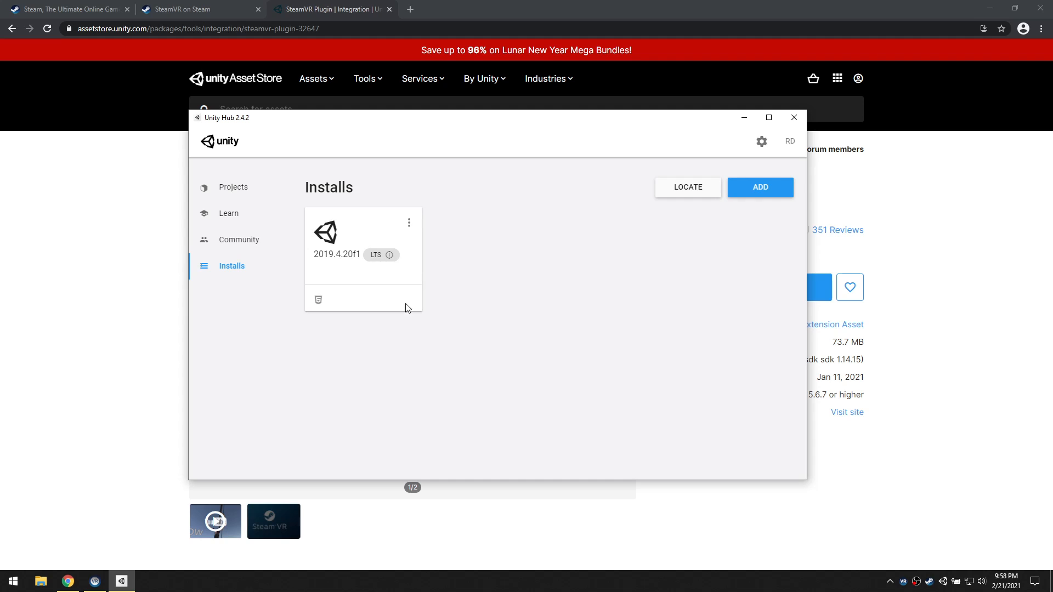
left_click(751, 192)
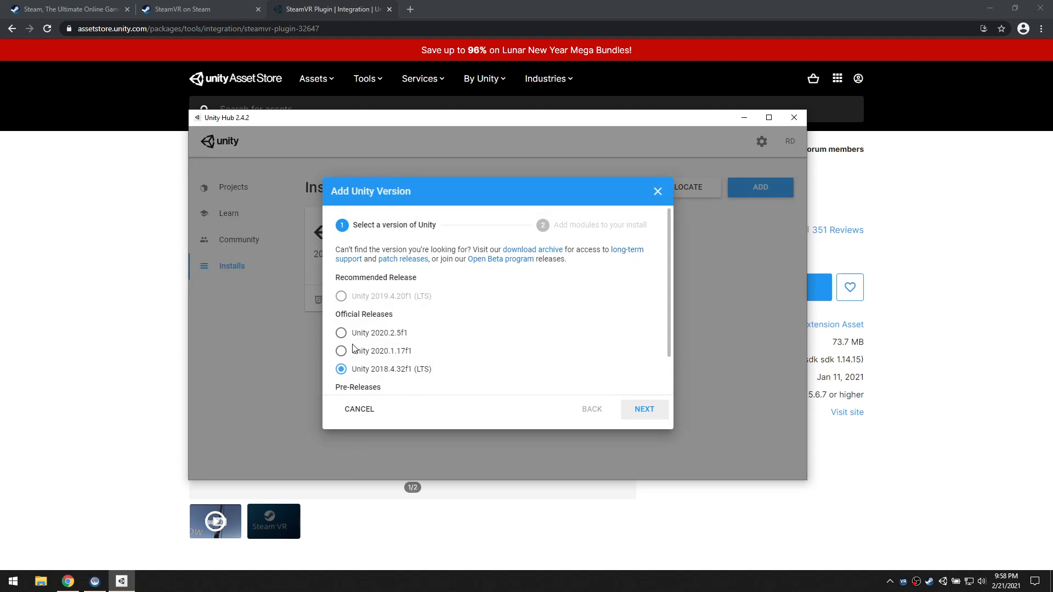
left_click(657, 191)
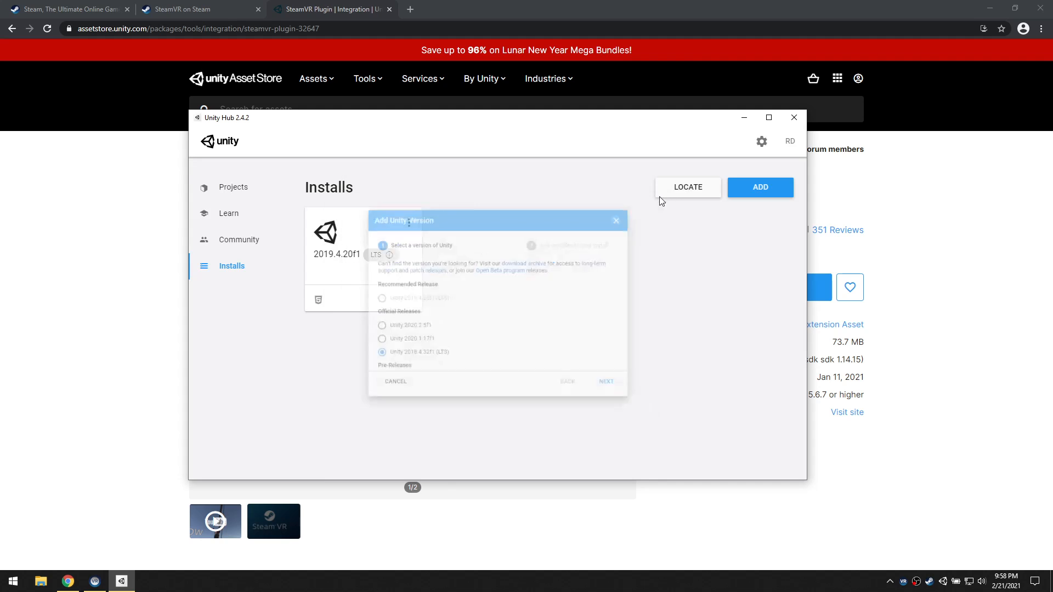
Start a new 3D project with Unity 2019.4.20f1 and name it SteamVR Project
left_click(236, 196)
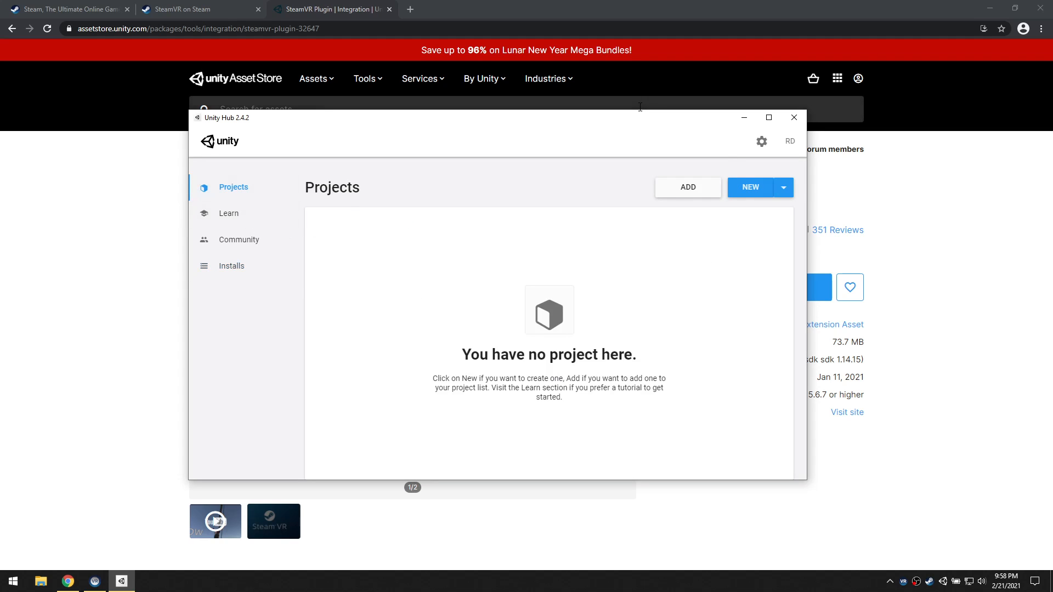
left_click_drag(640, 117, 687, 147)
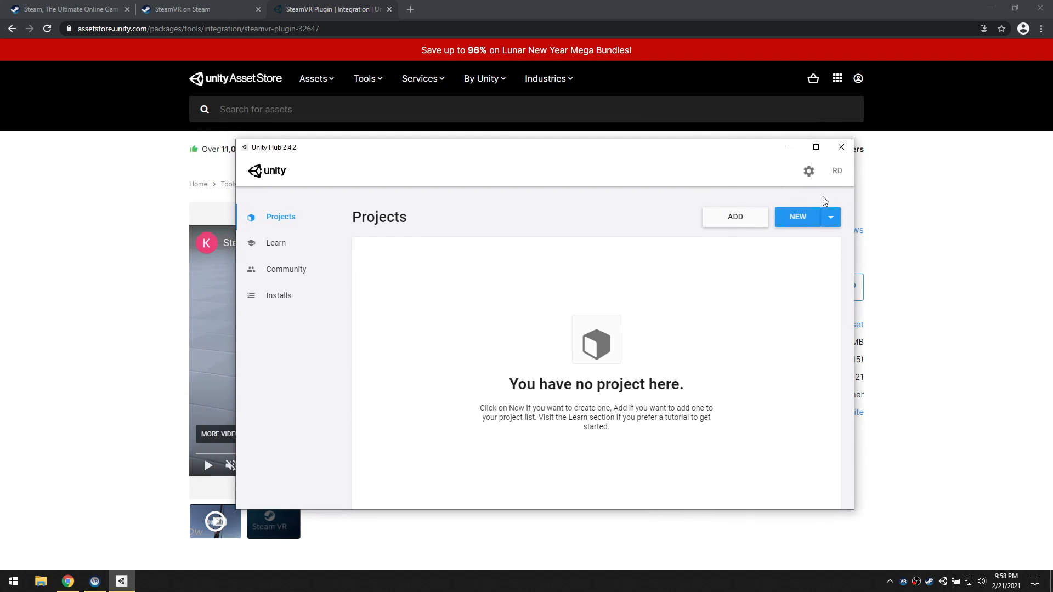
left_click(831, 218)
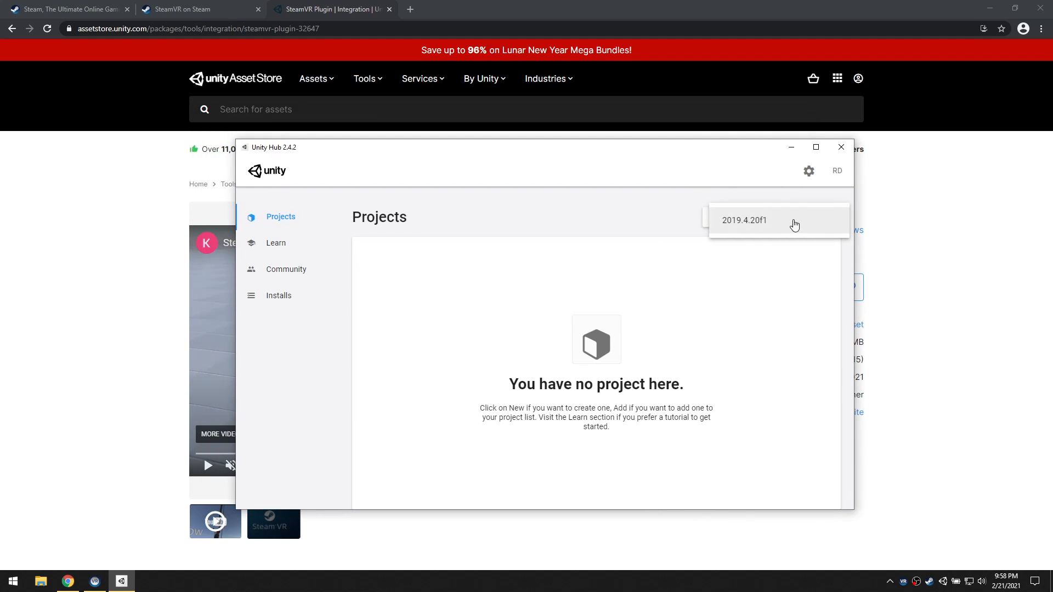
left_click(754, 221)
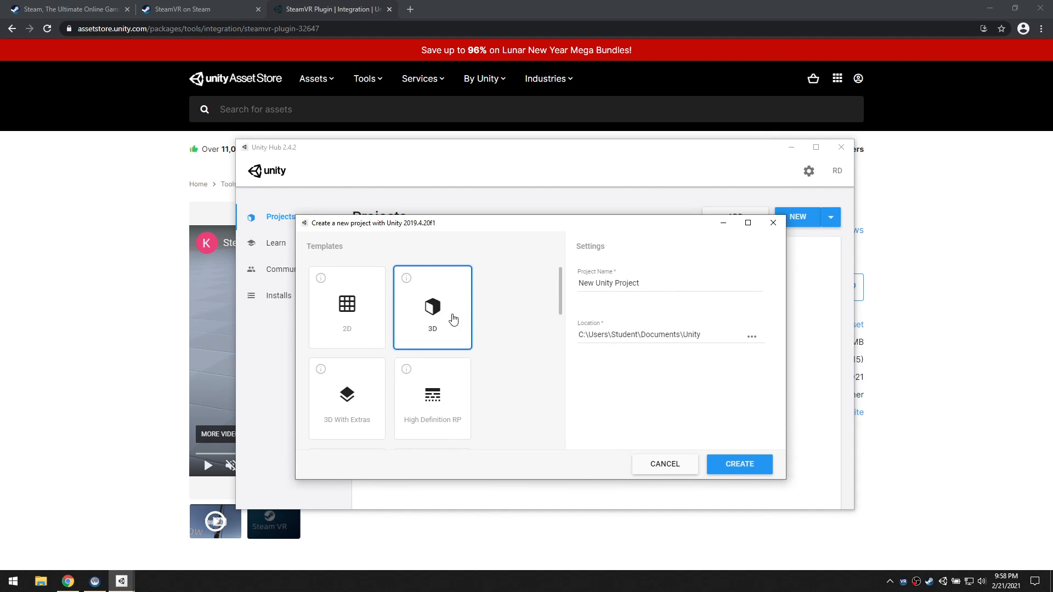
left_click_drag(644, 284, 553, 286)
type("SteamVR")
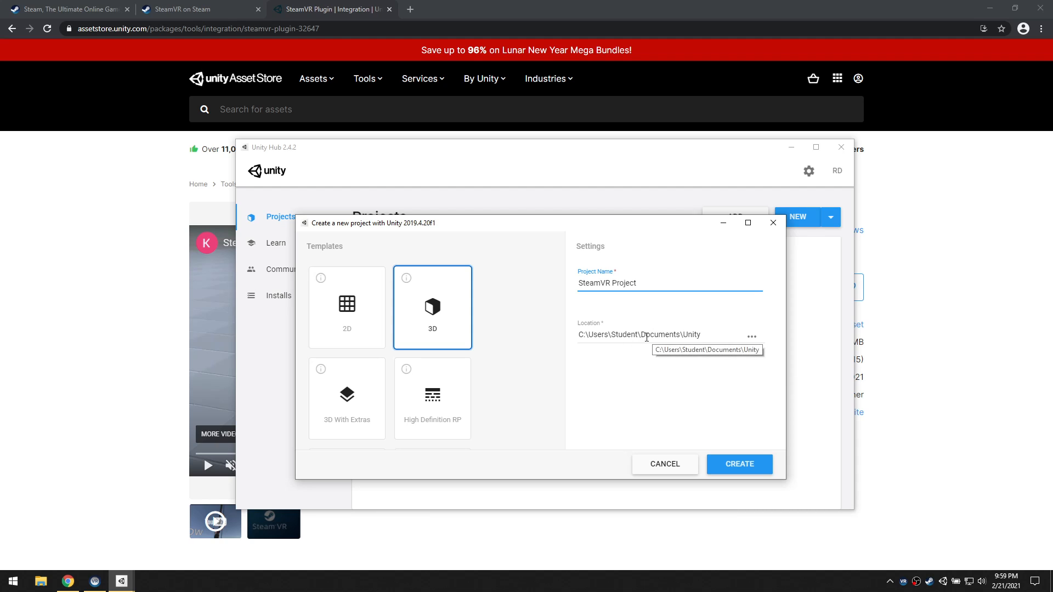
Set the project location to the Desktop and create the project
left_click(752, 337)
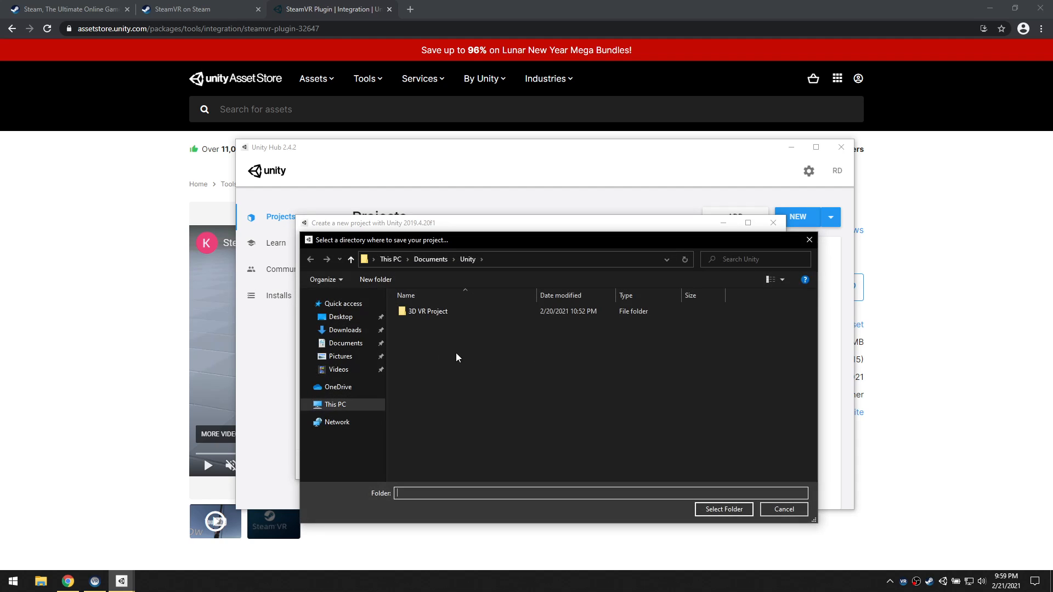
left_click(342, 320)
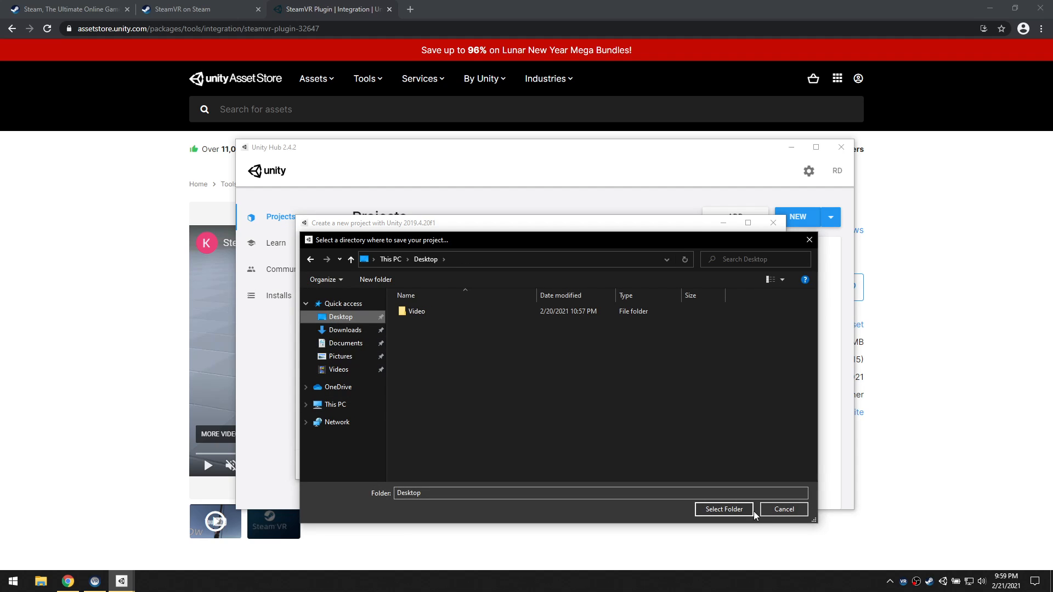
left_click(707, 504)
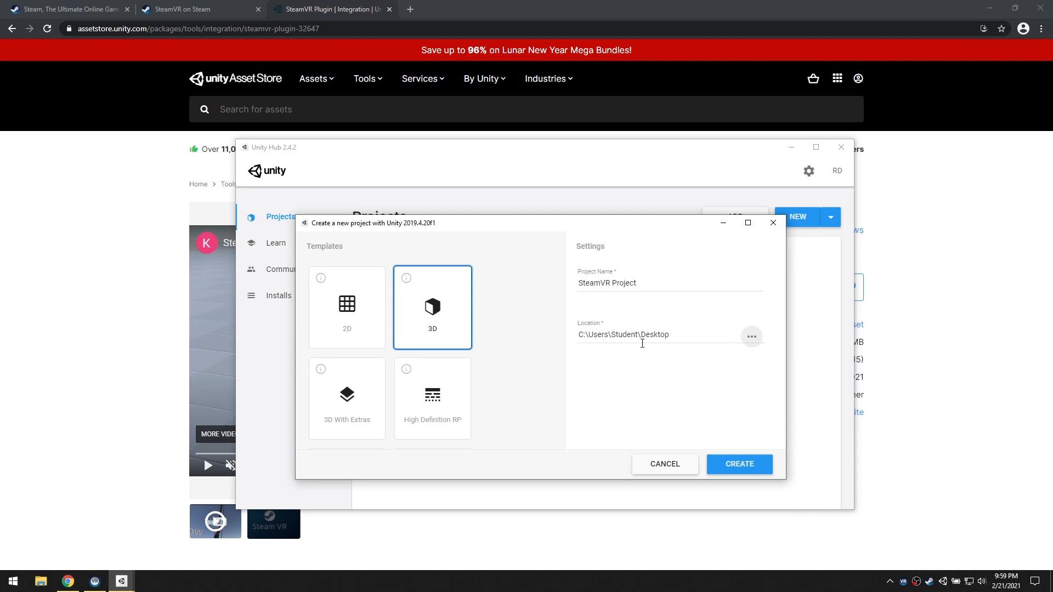
left_click(740, 465)
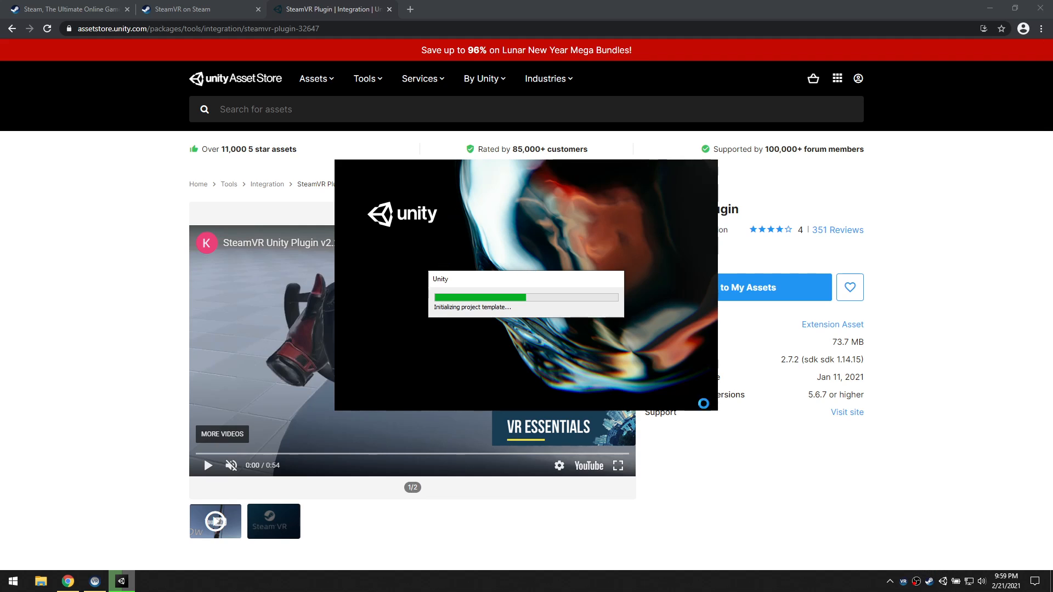
Bring up the SteamVR status window and check the headset and controller status
right_click(903, 582)
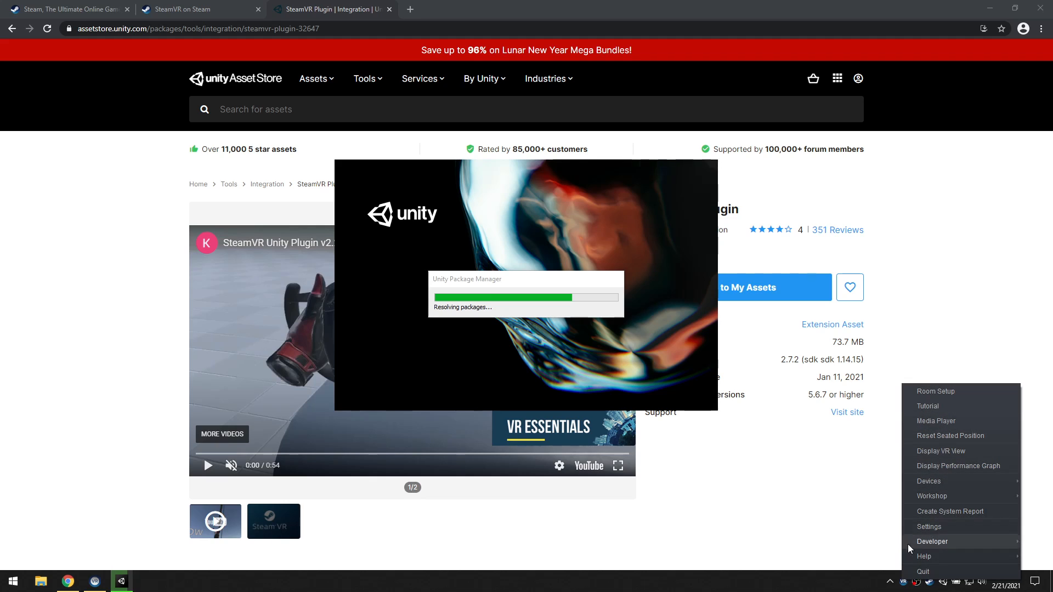
left_click(904, 582)
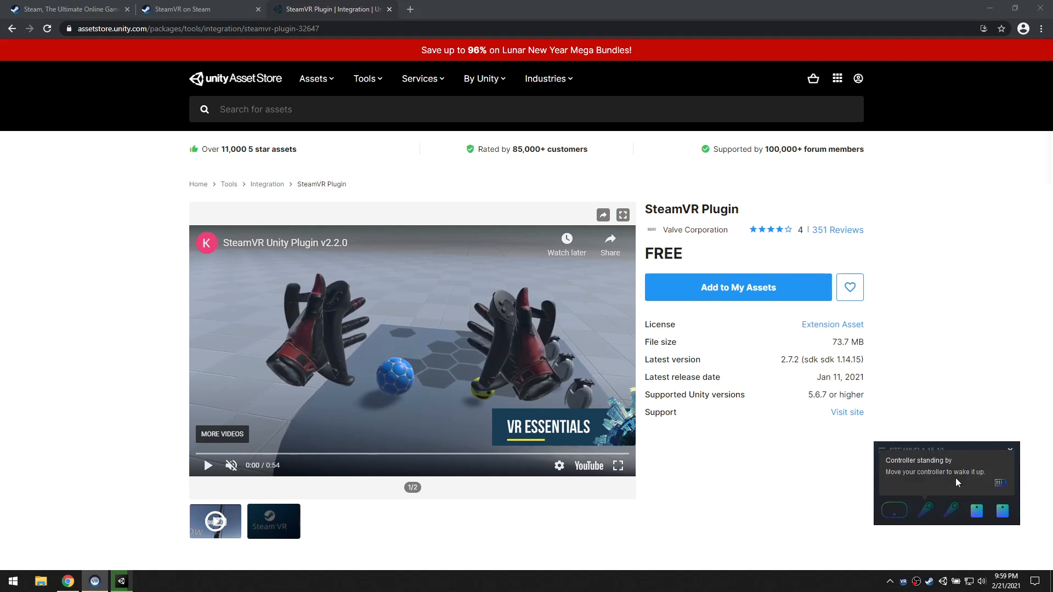
left_click_drag(956, 446, 951, 473)
mouse_move(946, 535)
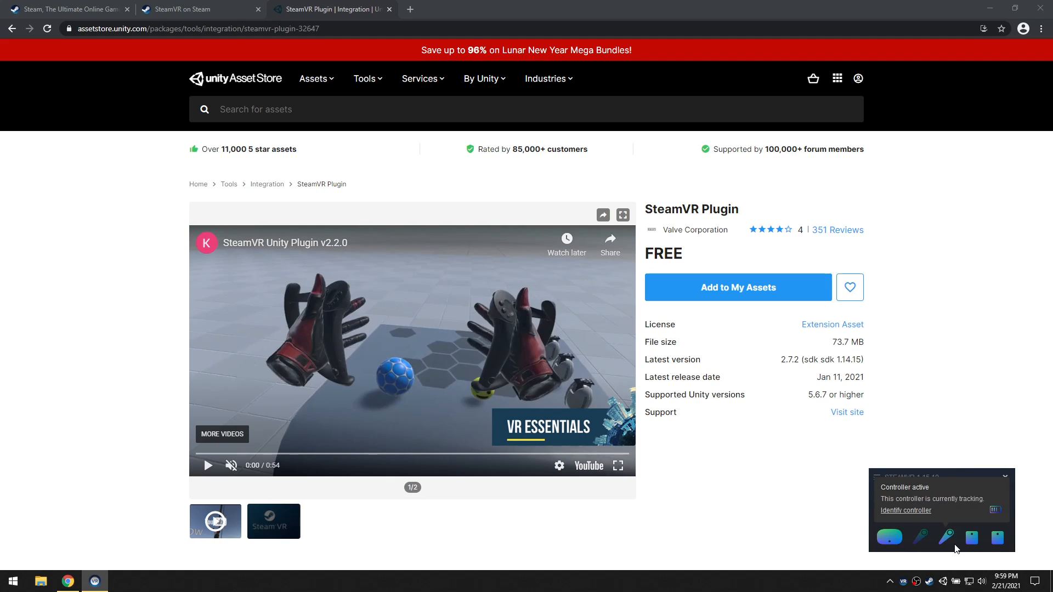
mouse_move(883, 546)
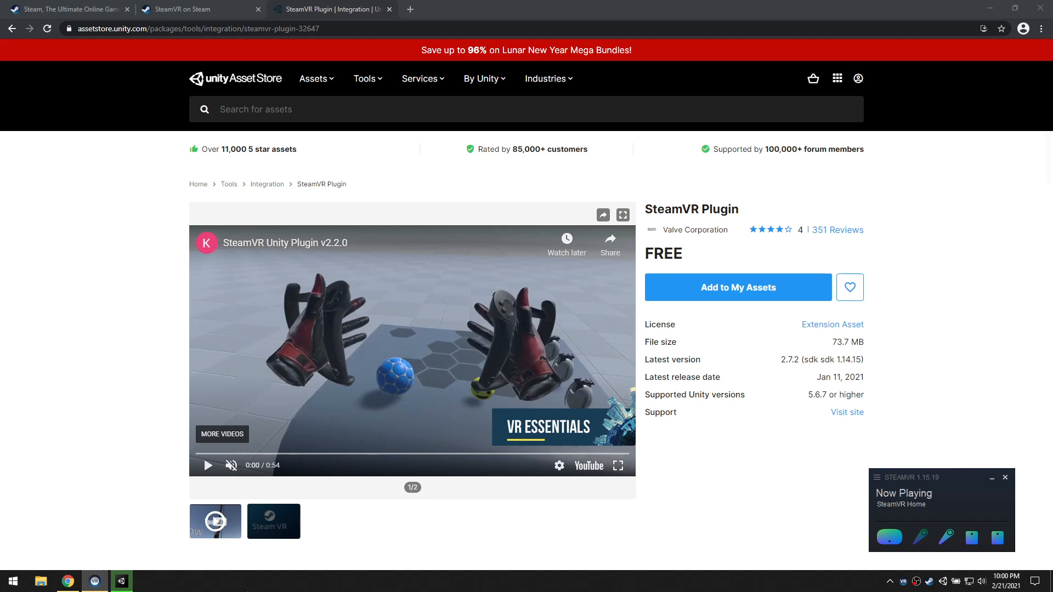
key("alt+Tab")
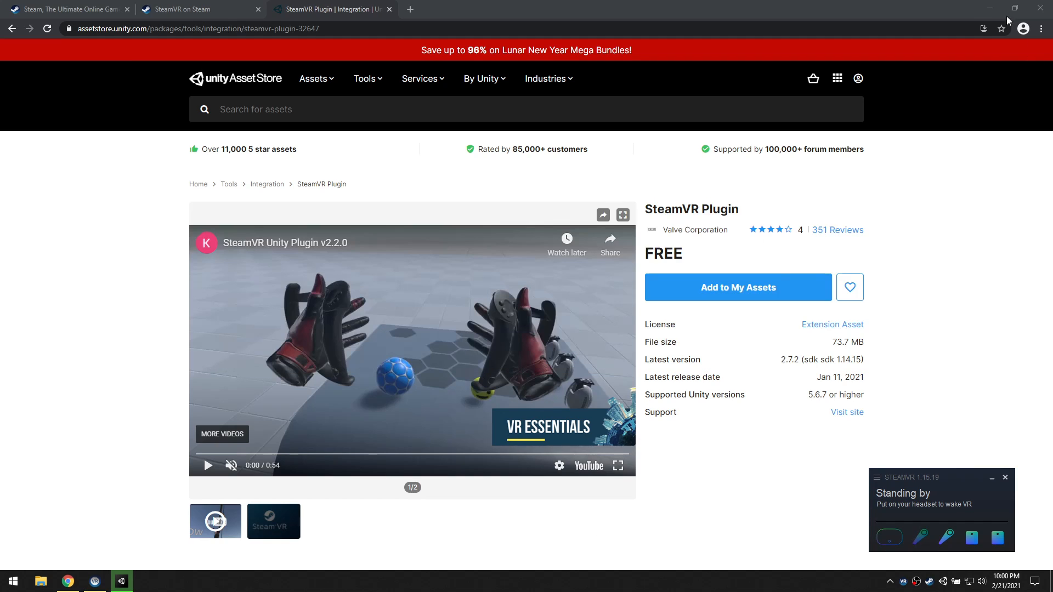
Close the Steam home page tab in the browser, then minimize the browser to switch to the Unity editor
left_click(990, 8)
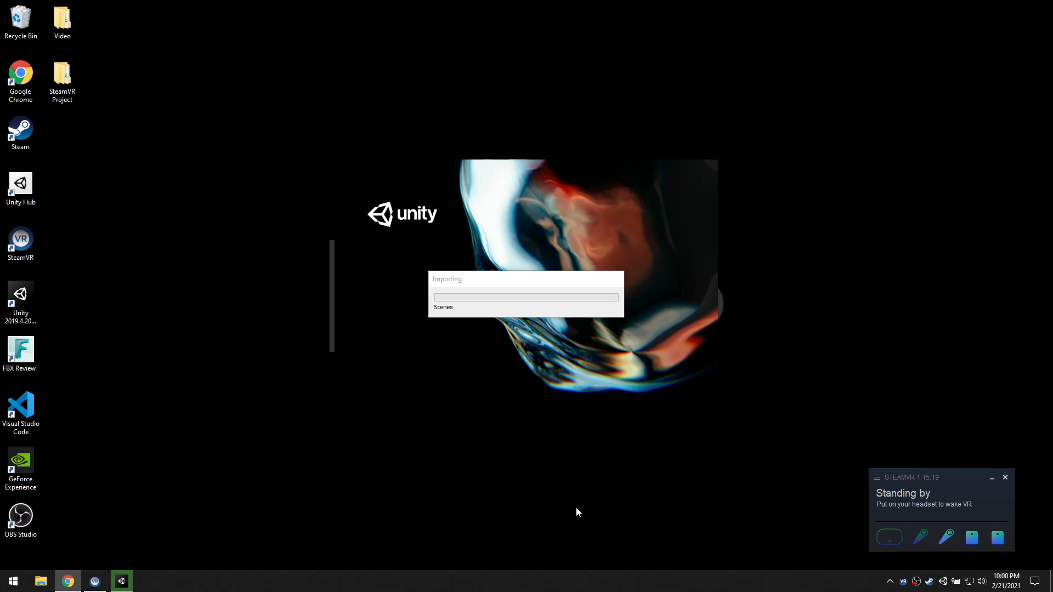
left_click(68, 581)
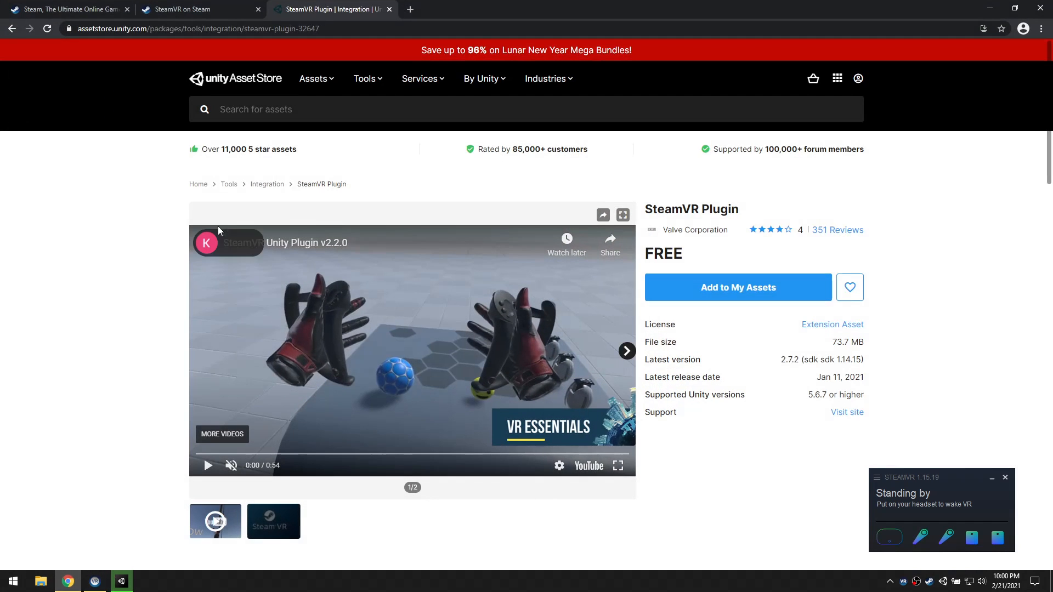
left_click(188, 9)
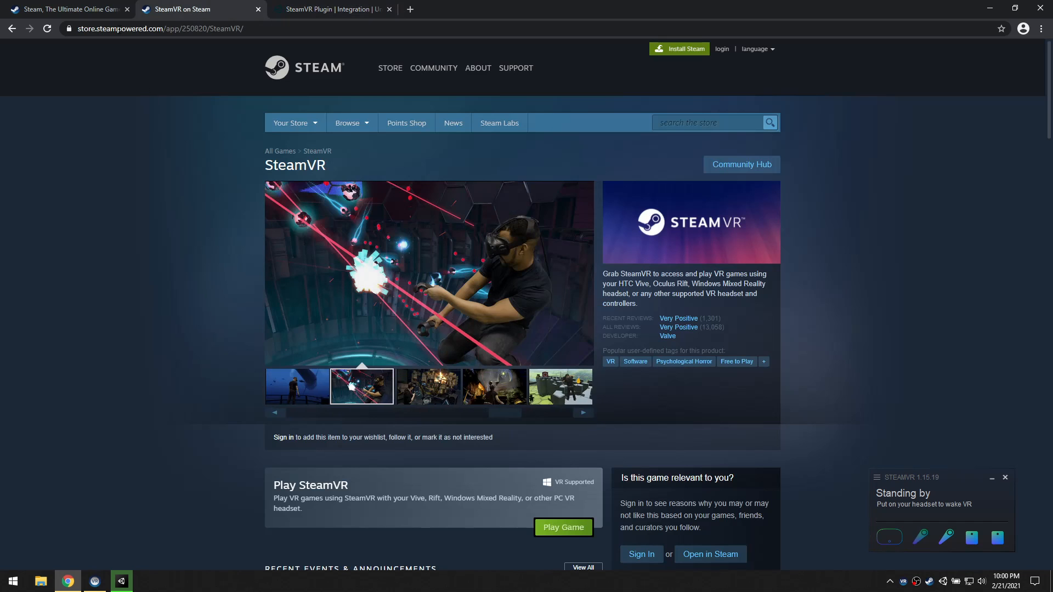
left_click(126, 10)
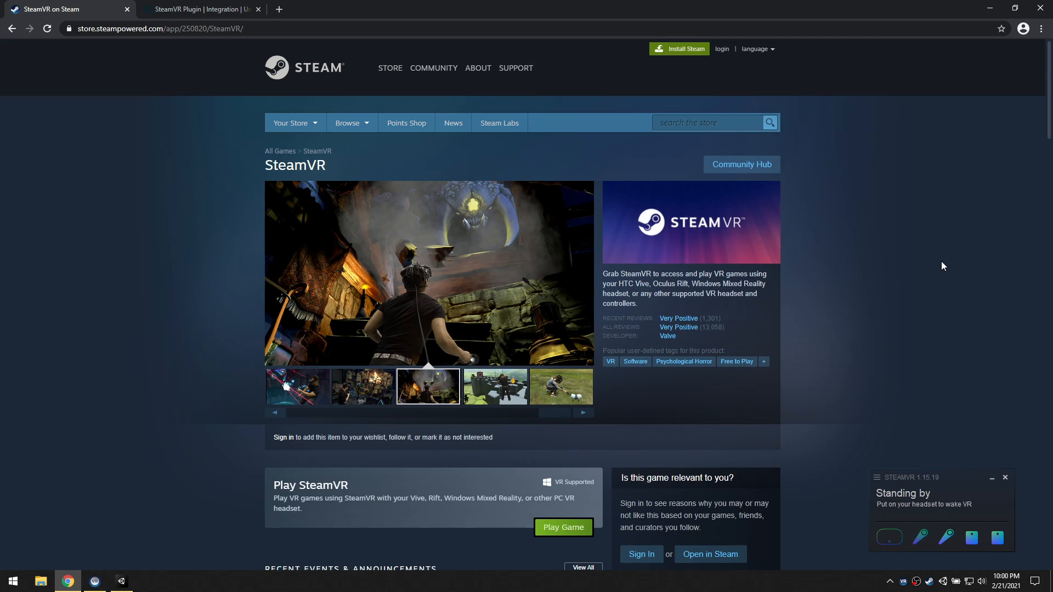
left_click(990, 8)
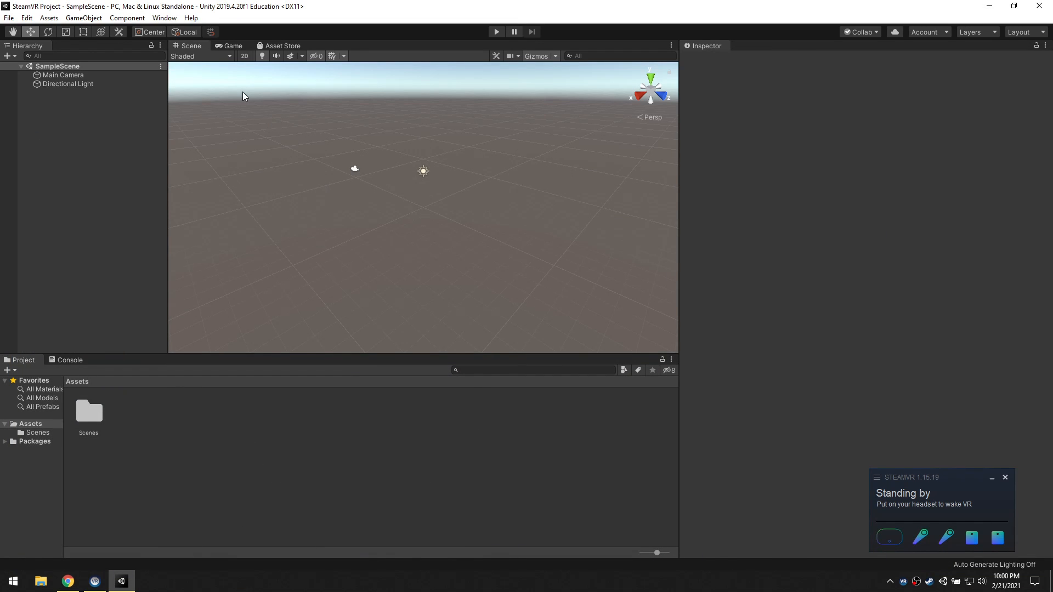
Widen the Project window's folder column and look over the Main Camera and Directional Light in SampleScene
left_click_drag(453, 212, 435, 228, "alt")
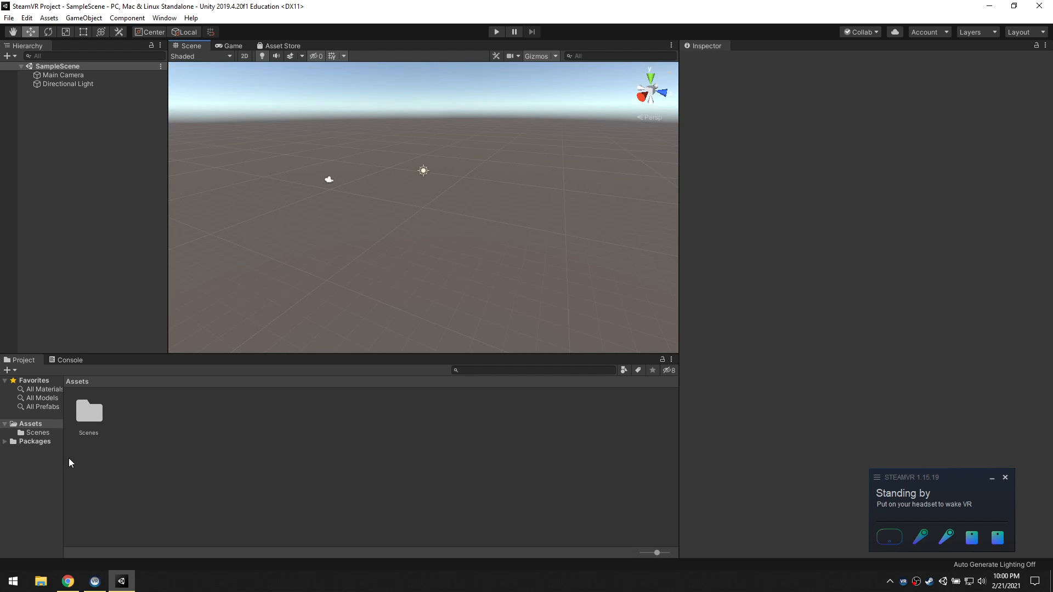
left_click_drag(64, 458, 97, 456)
left_click(62, 75)
left_click(77, 84)
left_click(518, 89)
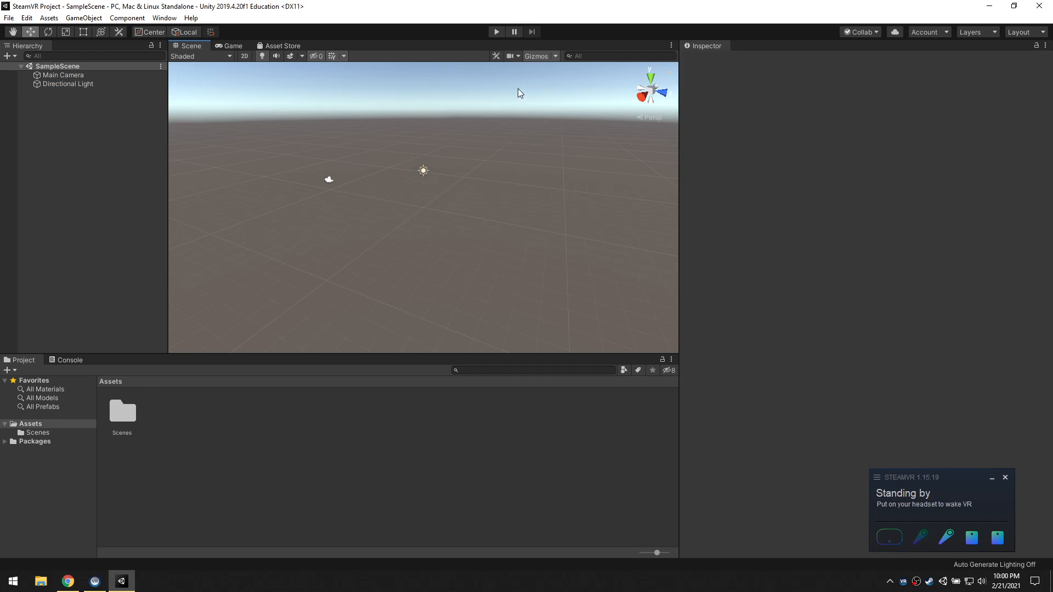
Test-run the empty SampleScene in Play mode, stop it, and narrow the Inspector to enlarge the Scene view
left_click(496, 32)
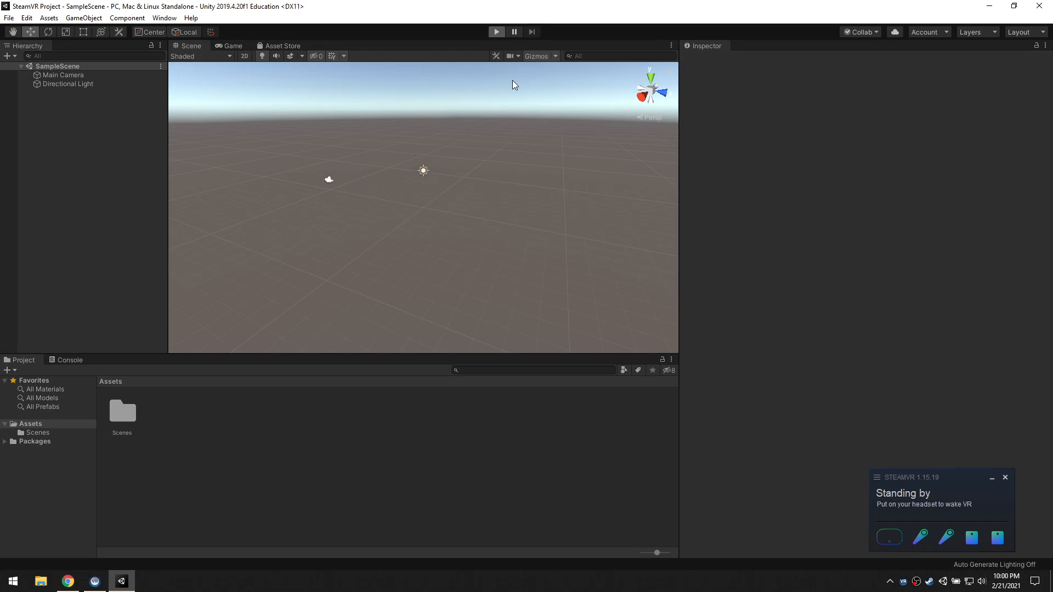
left_click(496, 32)
left_click_drag(464, 248, 835, 174, "alt")
left_click(77, 137)
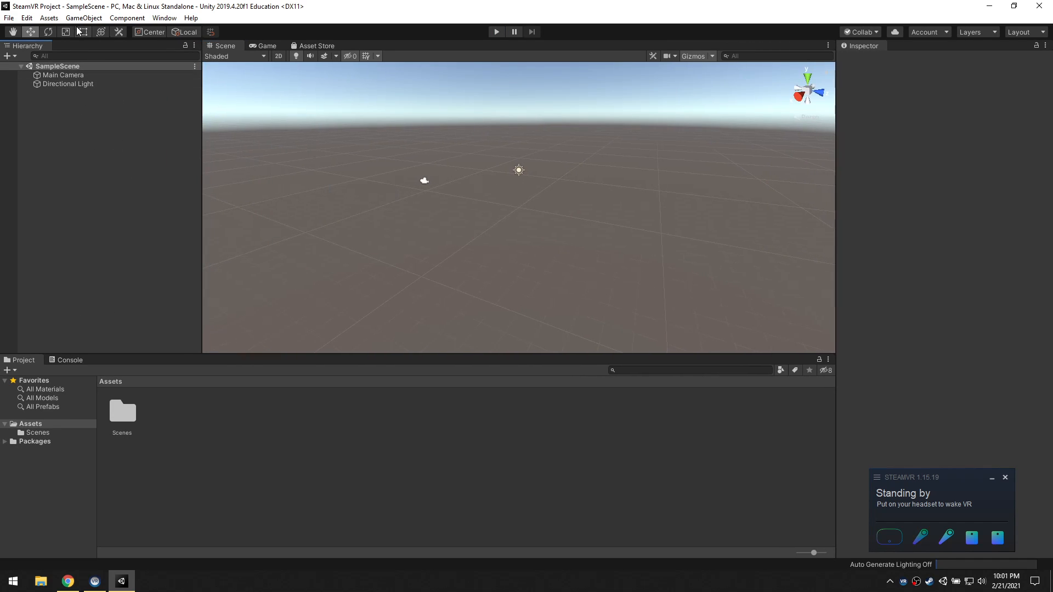
Open the Asset Store inside the Unity editor and view the SteamVR Plugin store page in the browser
left_click(322, 48)
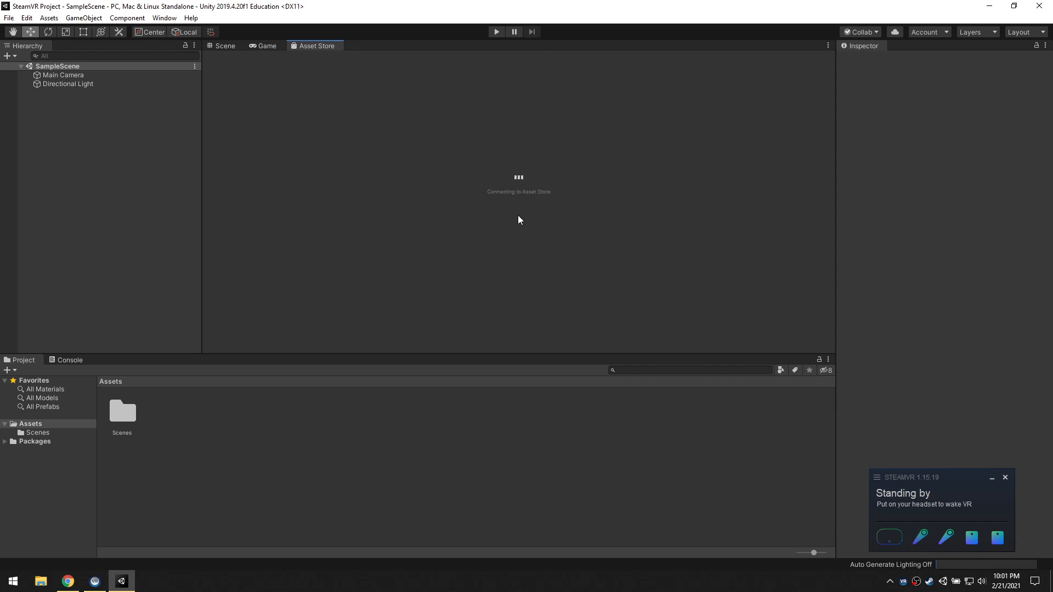
key("alt+Tab")
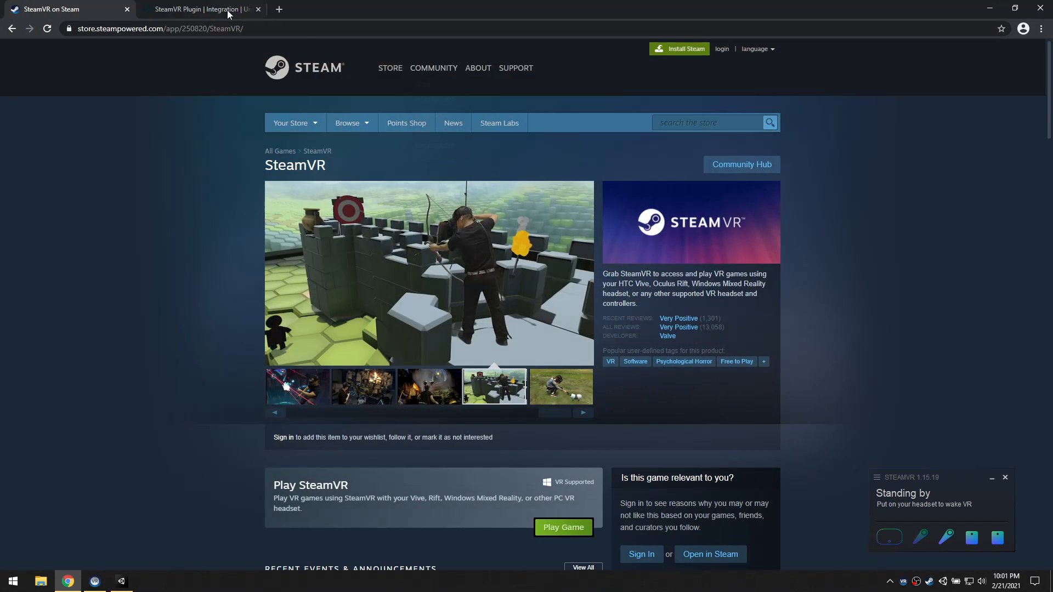
left_click(227, 10)
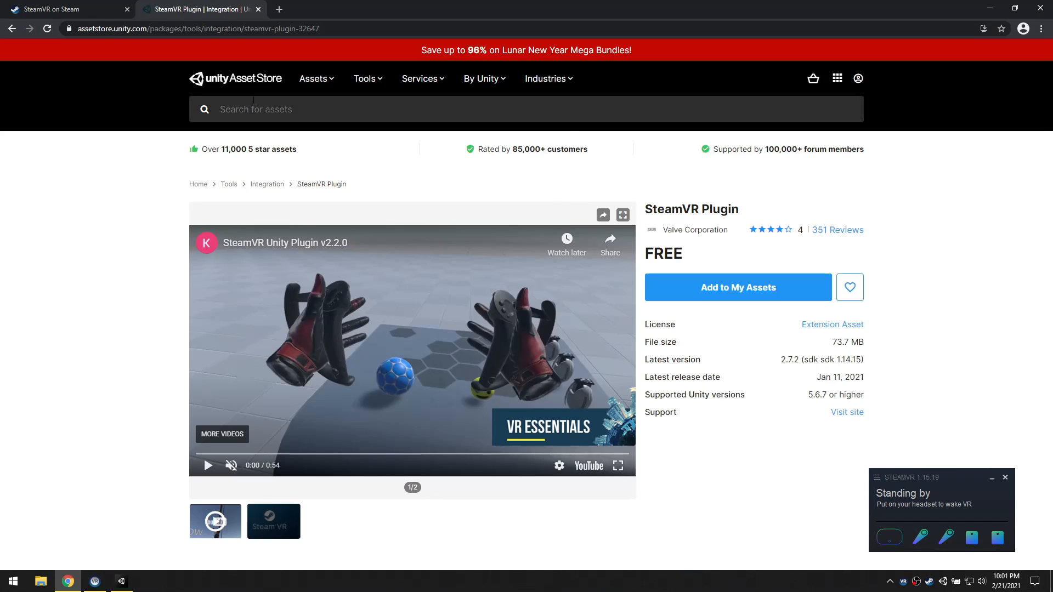
left_click(990, 7)
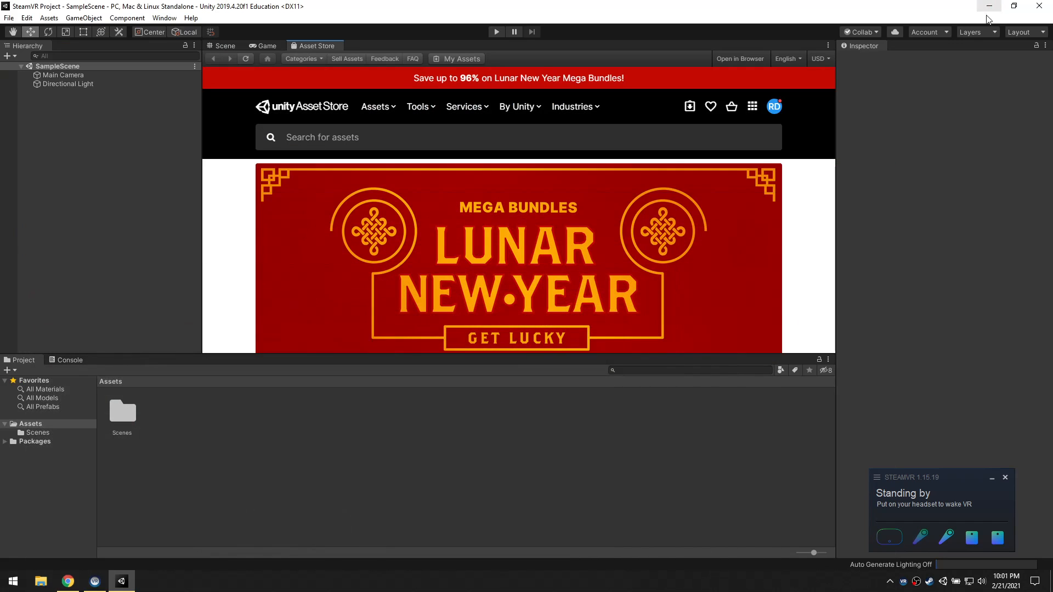
Check the Unity ID sign-in options on the browser's SteamVR Plugin page and return to the Unity editor
left_click(68, 582)
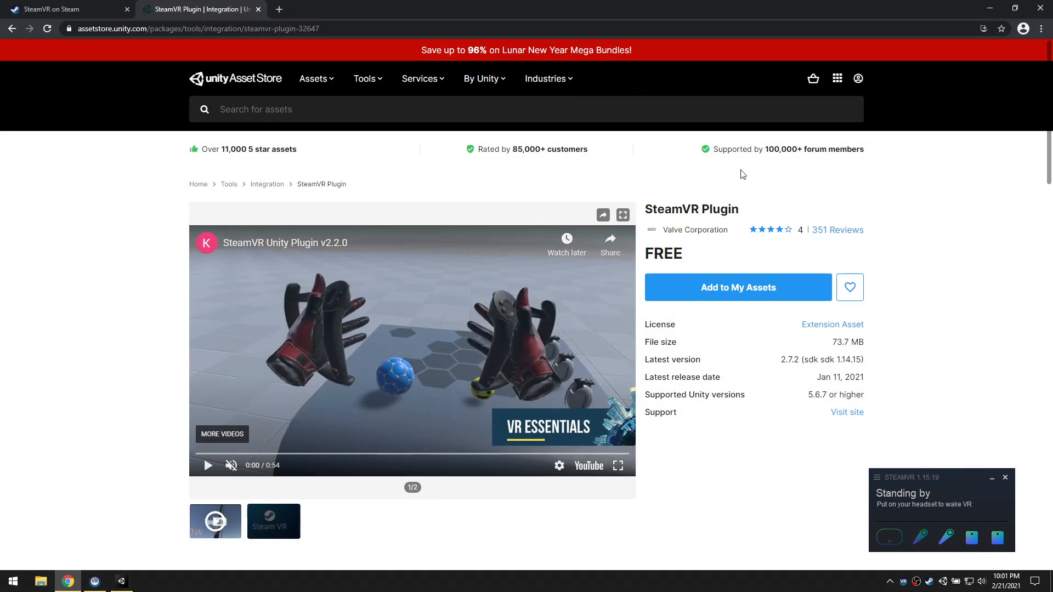
left_click(858, 79)
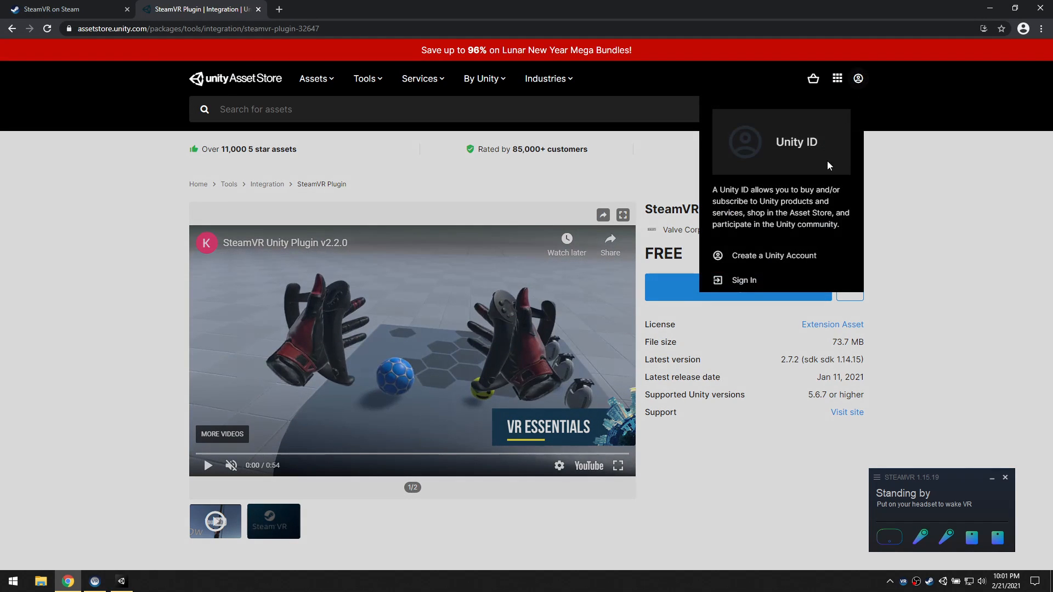
left_click(948, 177)
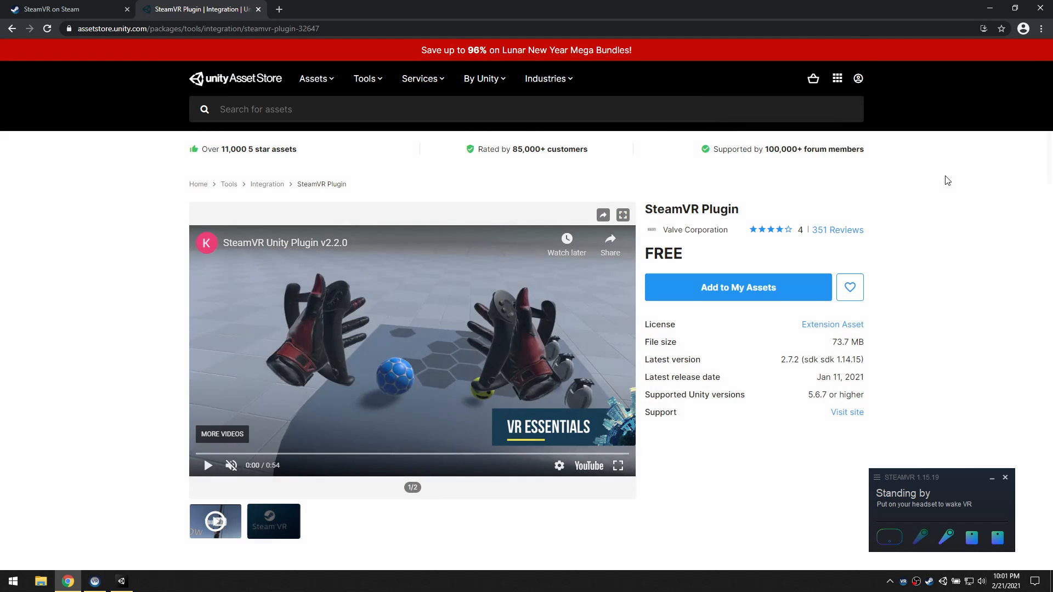
left_click(990, 8)
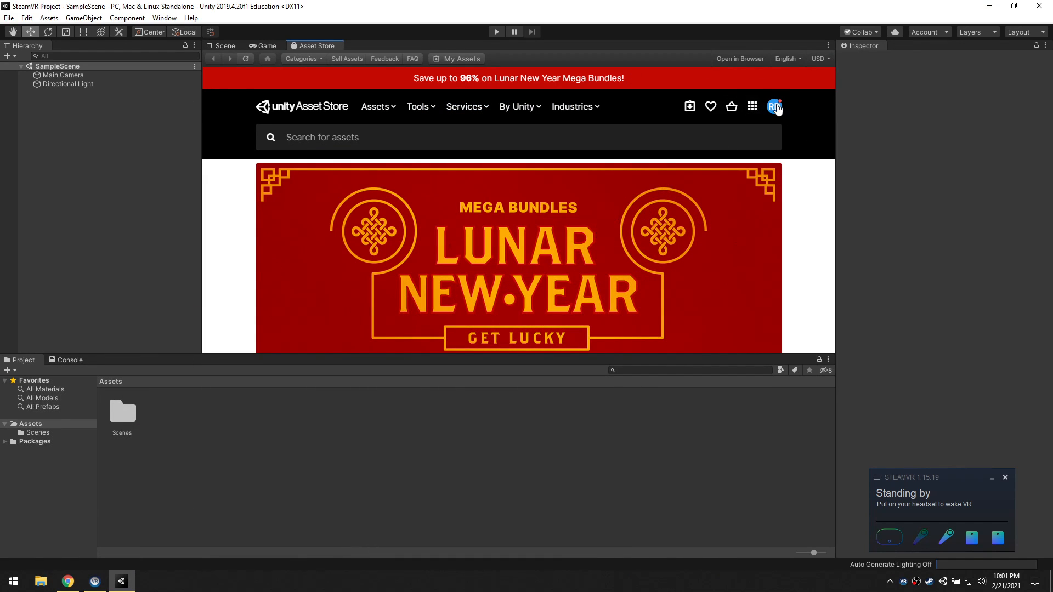
Search the editor's Asset Store for steamvr and open the SteamVR Plugin page by Valve Corporation
left_click(774, 106)
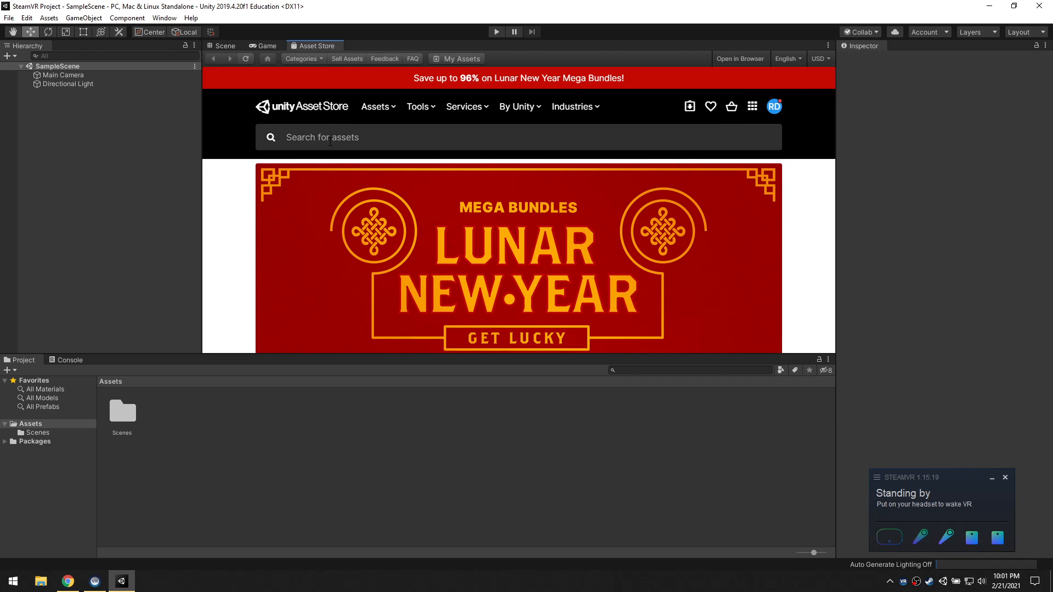
left_click(330, 142)
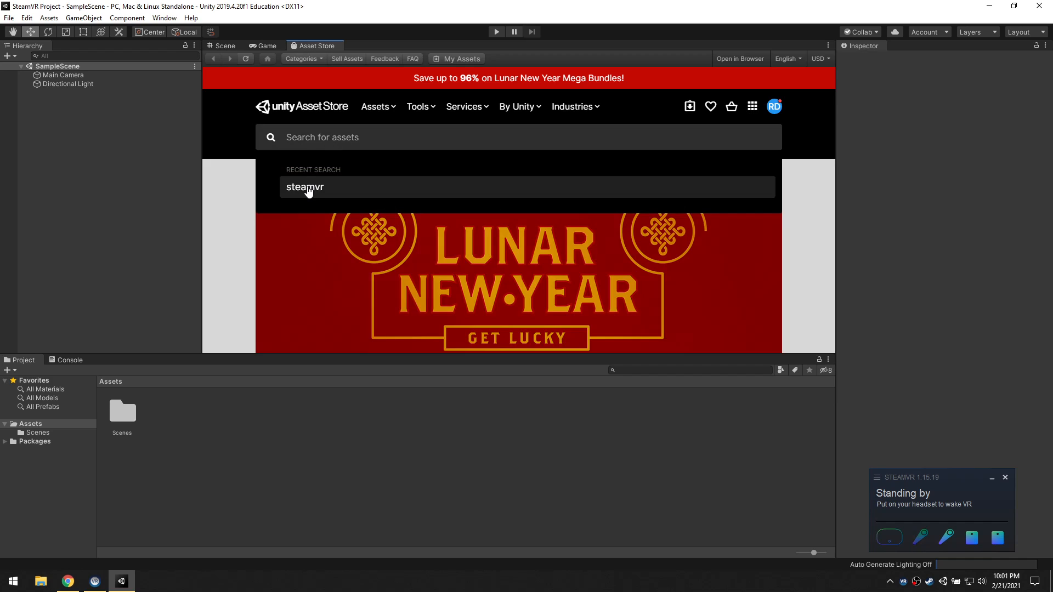
left_click(309, 189)
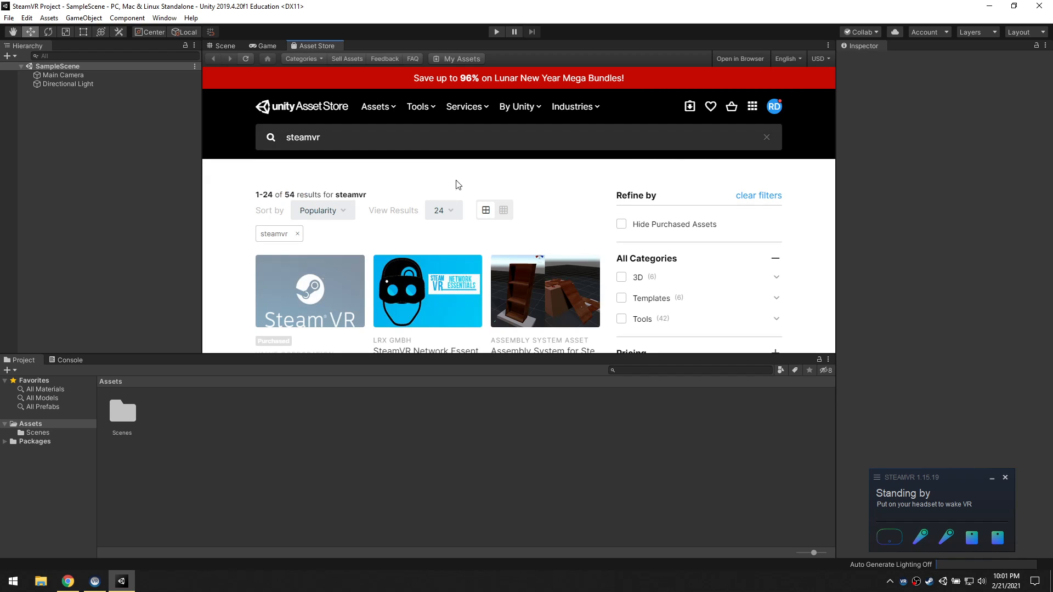
left_click(321, 143)
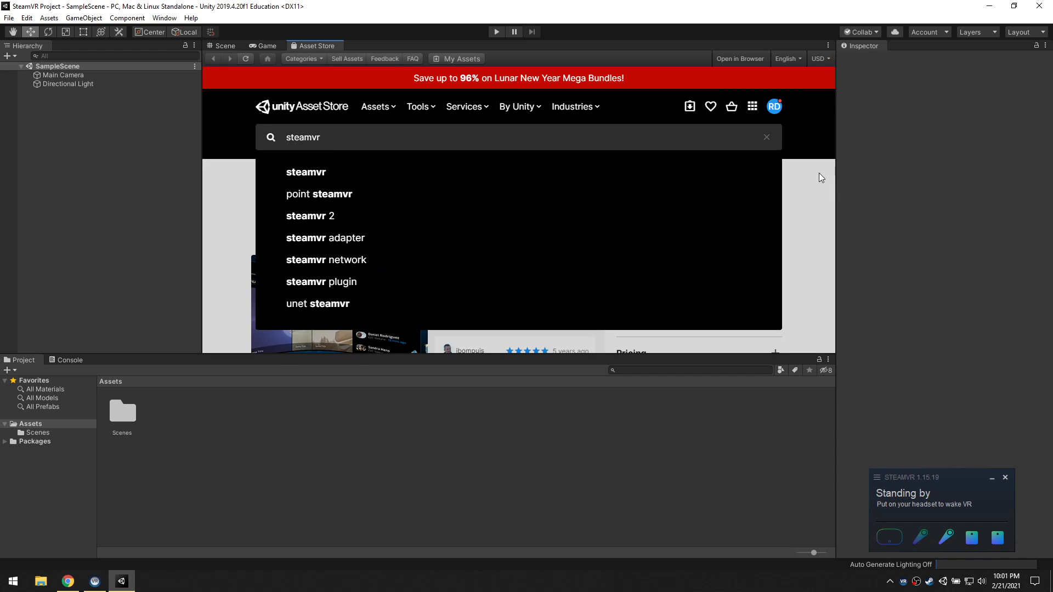
left_click(776, 174)
scroll(454, 172, "down", 5)
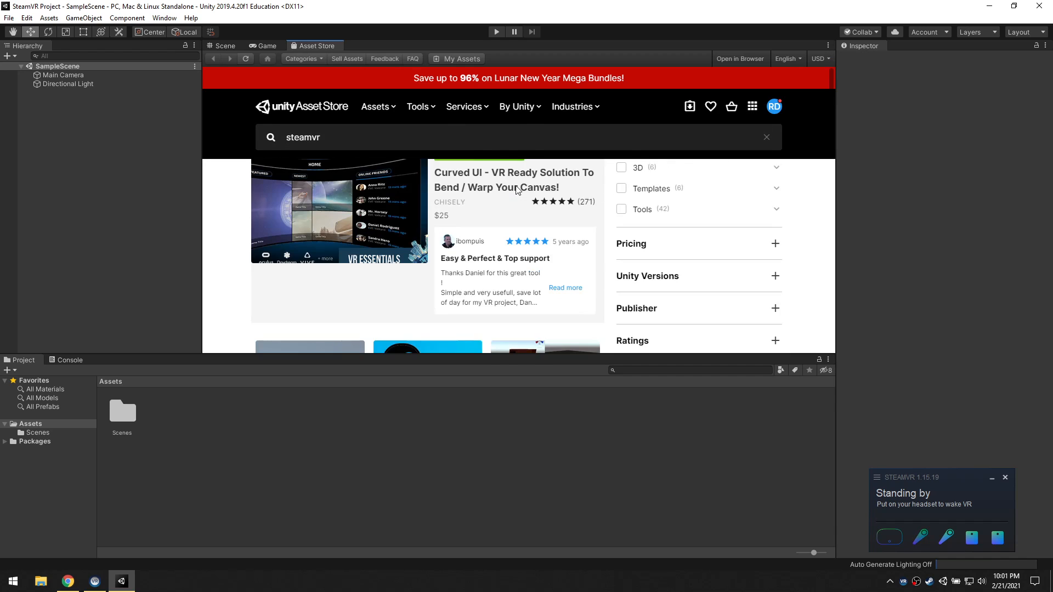
left_click(323, 211)
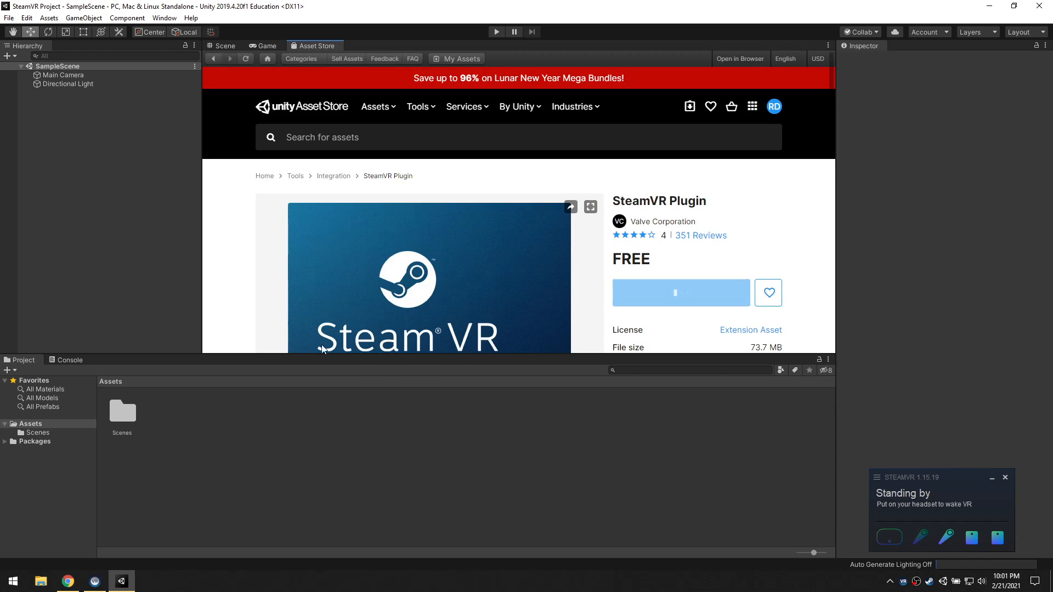
Enlarge the Asset Store view by shrinking the Project and Hierarchy windows, and look over the SteamVR Plugin details
left_click_drag(293, 356, 293, 412)
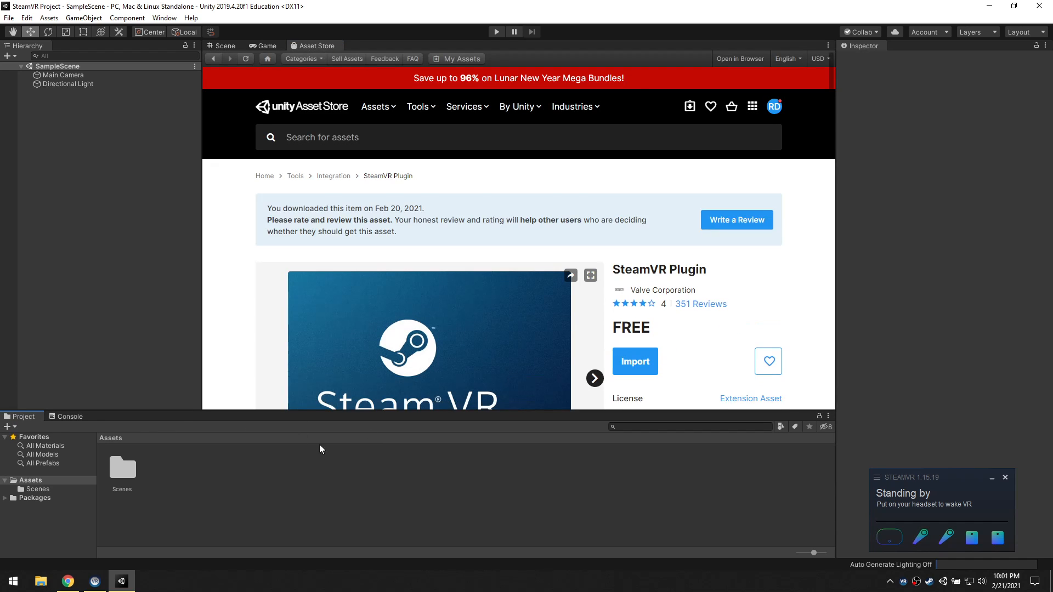
left_click_drag(201, 177, 136, 176)
scroll(458, 183, "down", 1)
scroll(458, 182, "up", 1)
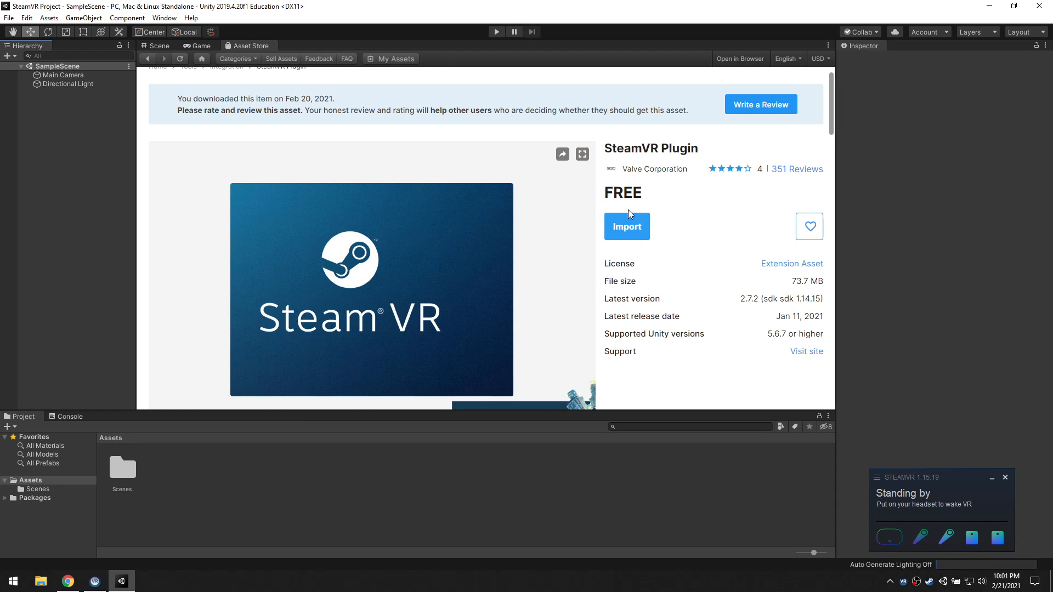
scroll(675, 227, "down", 1)
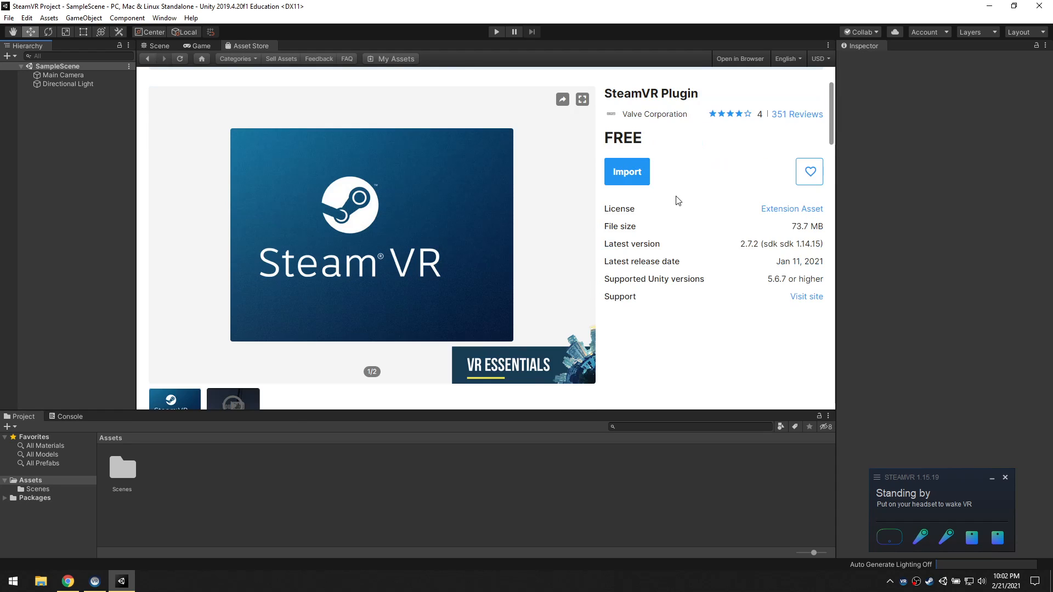
scroll(679, 201, "up", 2)
scroll(684, 212, "down", 3)
scroll(664, 297, "up", 2)
Start the SteamVR Plugin import and move the Import Unity Package window toward the middle of the editor
left_click(636, 290)
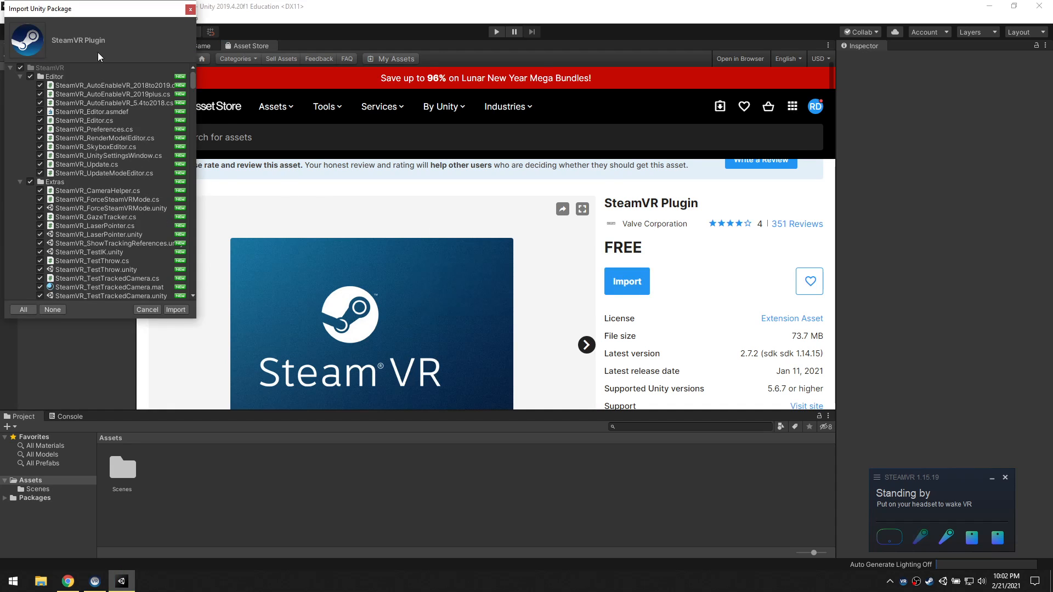
left_click_drag(155, 10, 463, 80)
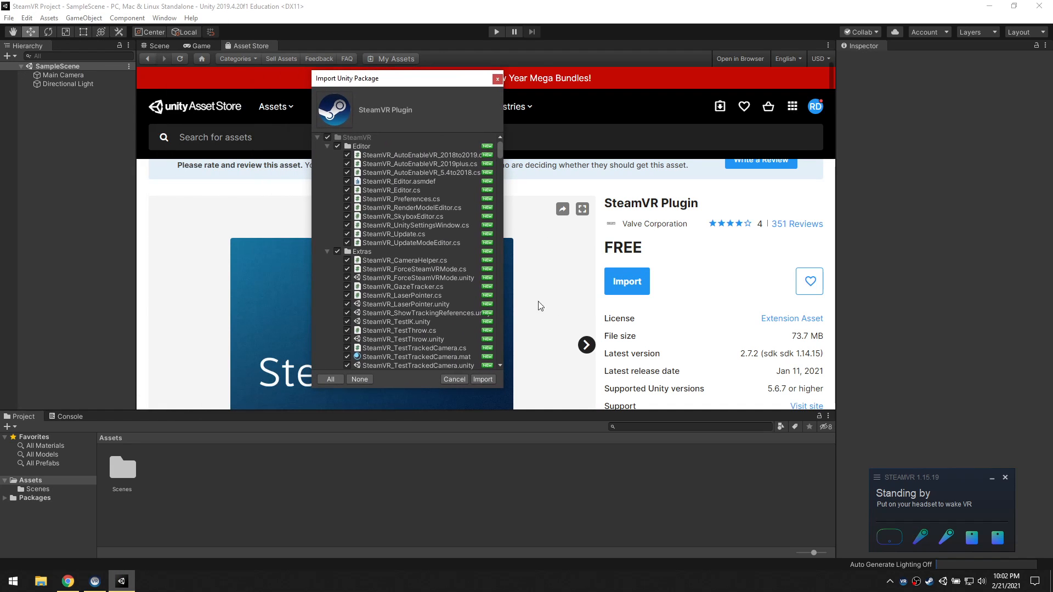
mouse_move(500, 152)
left_mouse_down()
mouse_move(511, 369)
mouse_move(500, 144)
left_mouse_up()
Collapse the subfolders under SteamVR in the import list, from Editor through WindowsHelper, to review the package contents
left_click(326, 147)
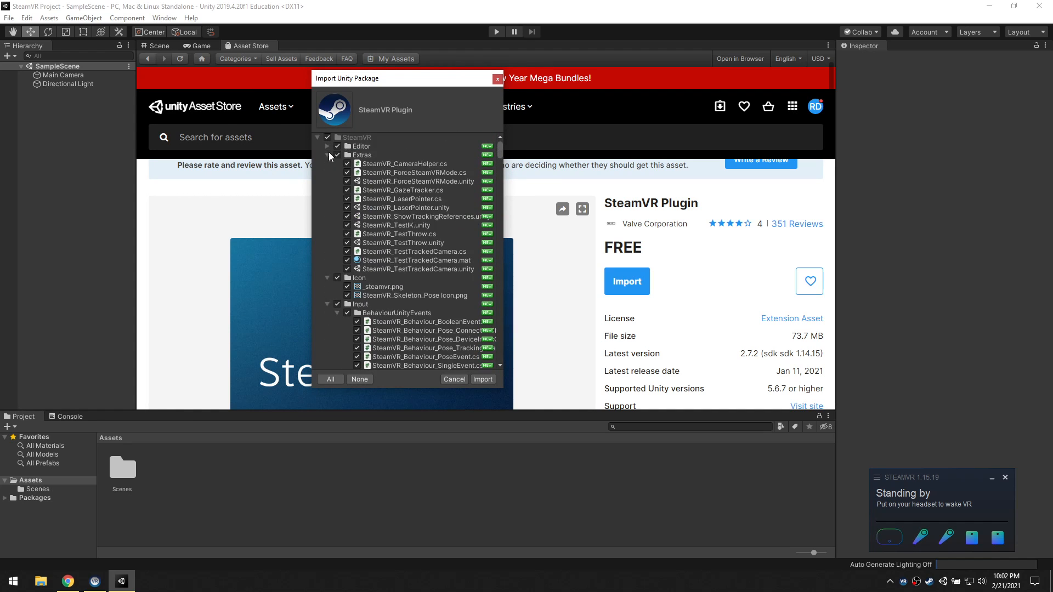
left_click(327, 155)
left_click(327, 164)
left_click(328, 182)
left_click(327, 199)
left_click(327, 208)
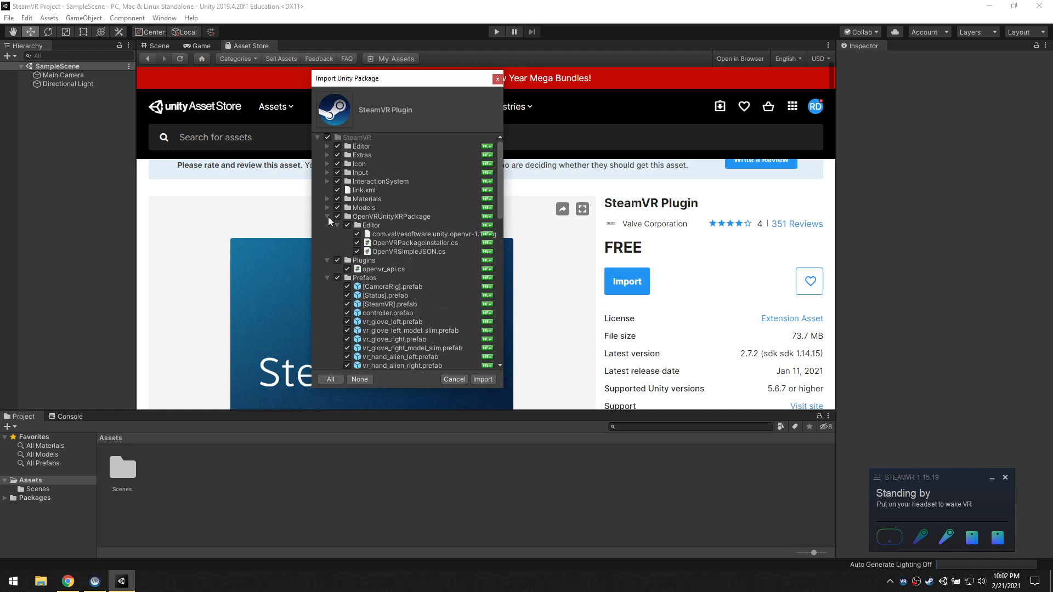
left_click(327, 217)
left_click(327, 225)
left_click(327, 234)
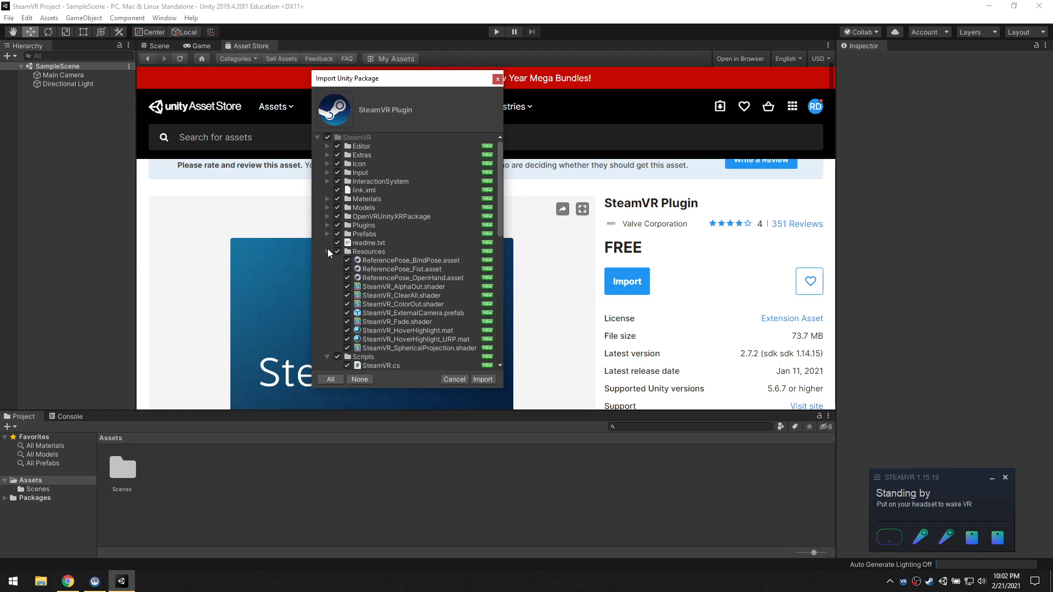
left_click(327, 252)
left_click(328, 260)
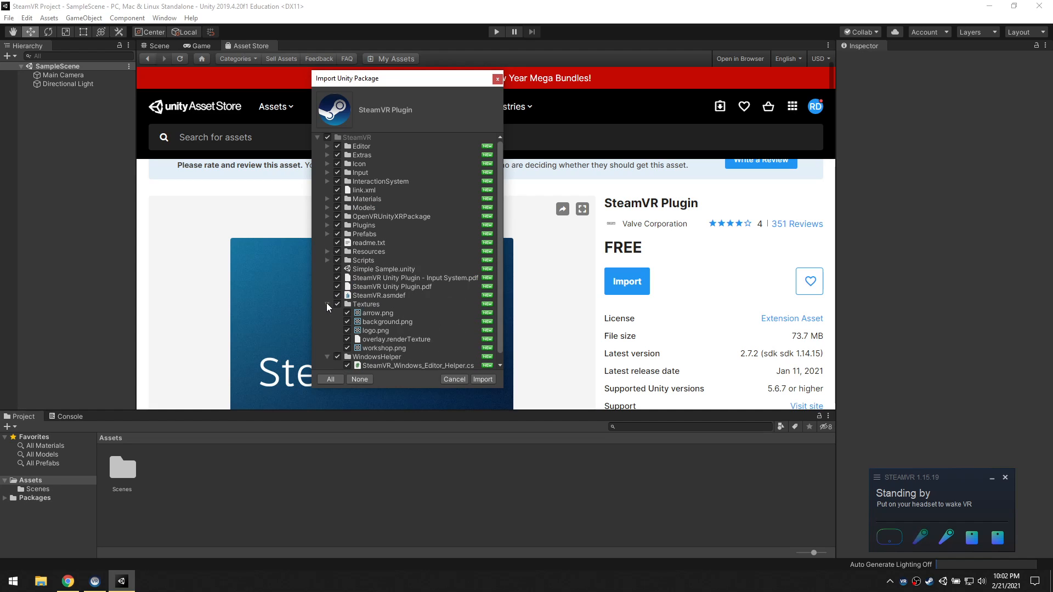
left_click(328, 304)
left_click(328, 314)
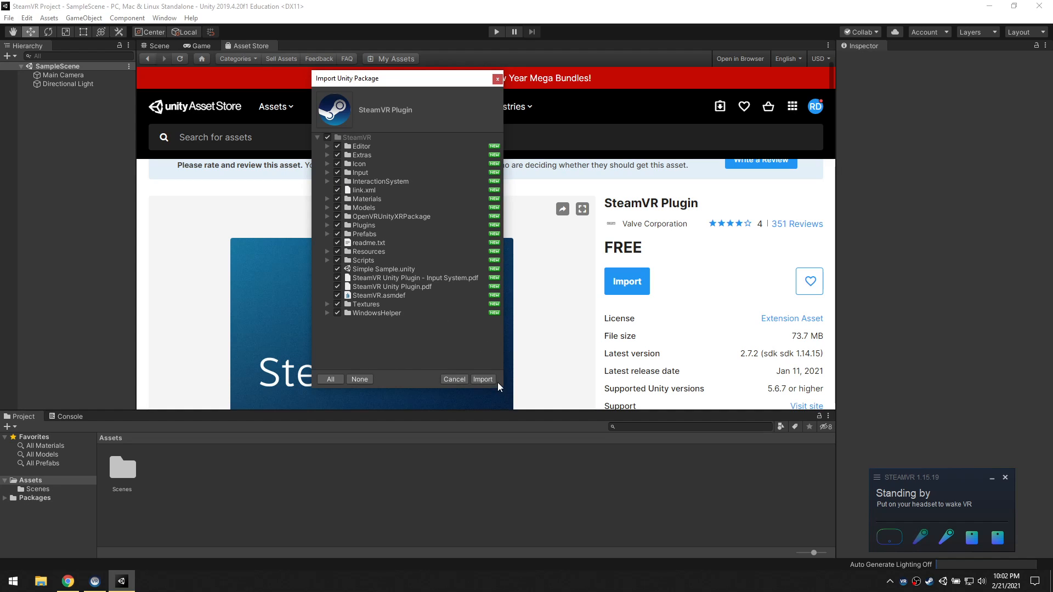
Import all the selected SteamVR package items and minimize the SteamVR status window
left_click(483, 379)
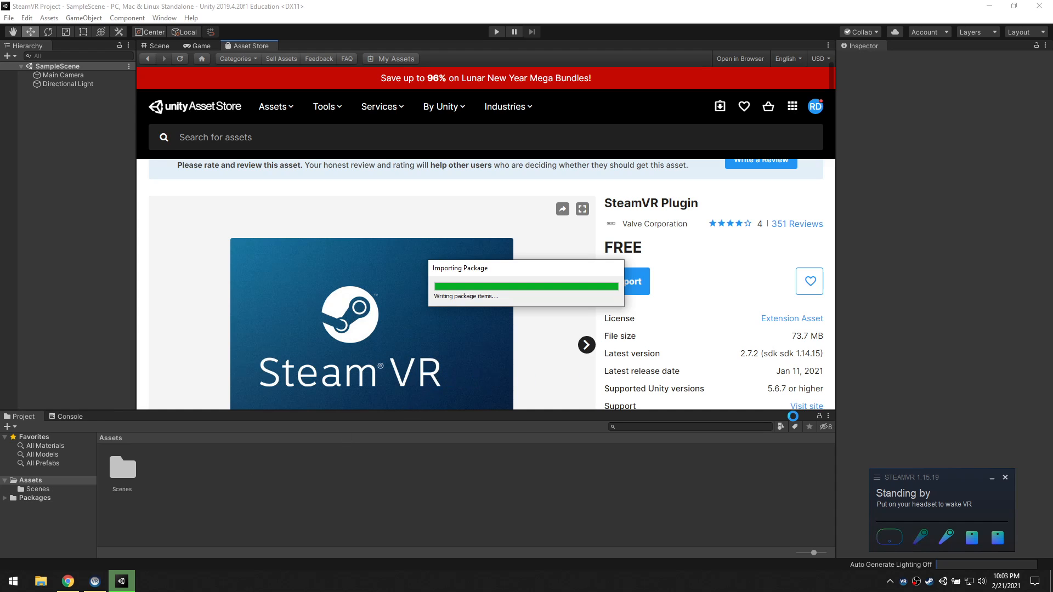
left_click(993, 483)
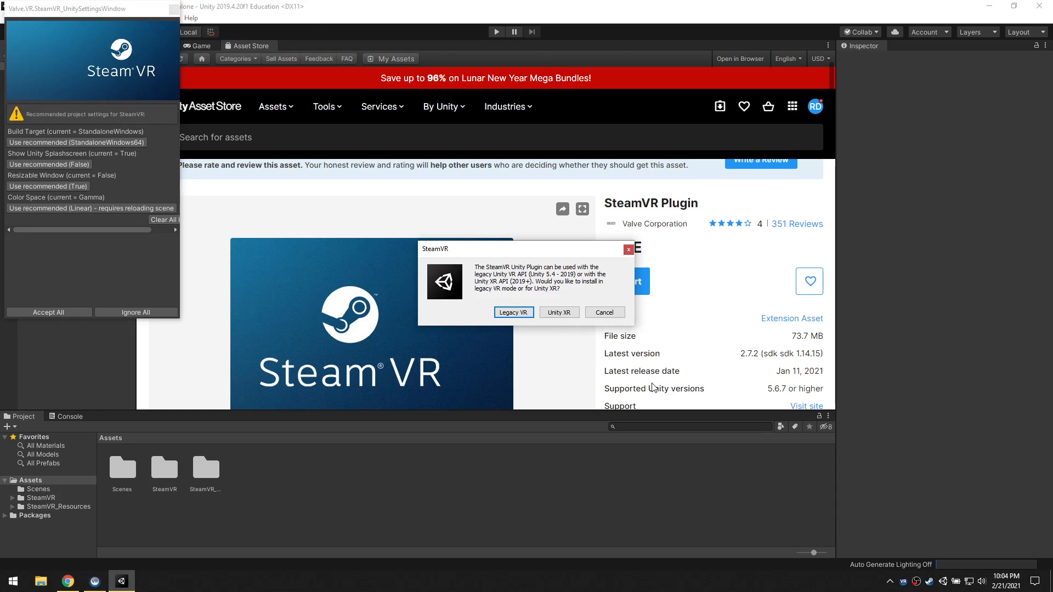
Install the SteamVR plugin for Unity XR rather than Legacy VR and dismiss the OpenVR Unity XR Installer message
left_click_drag(542, 252, 490, 231)
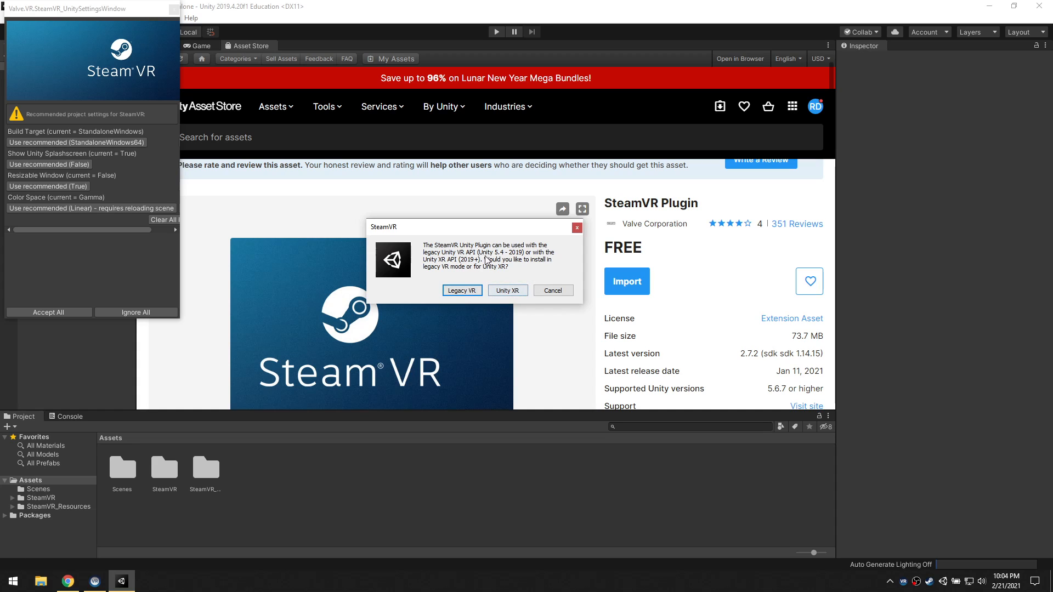
left_click(508, 291)
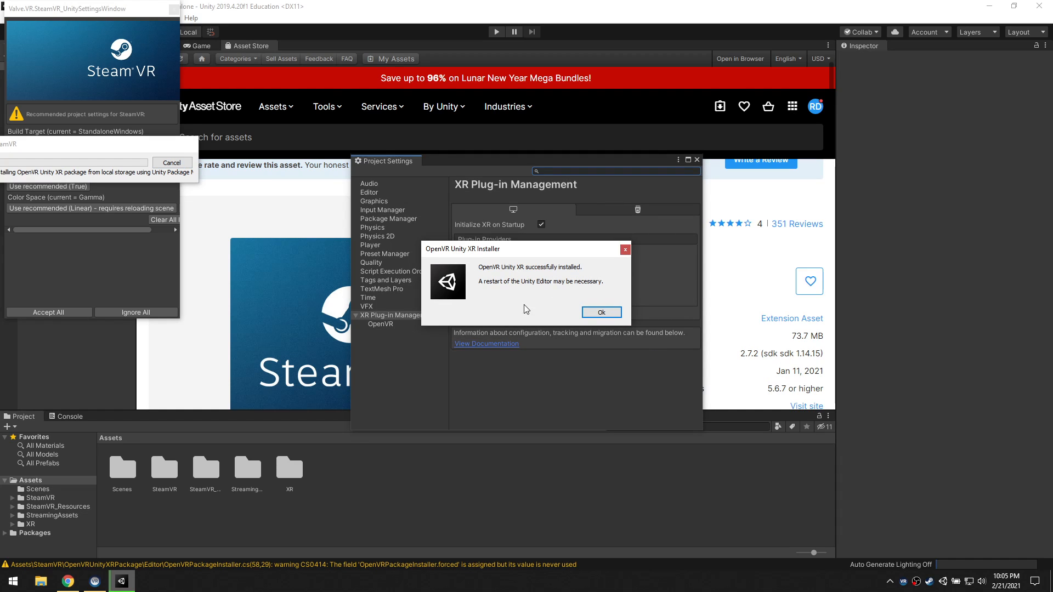
left_click(603, 314)
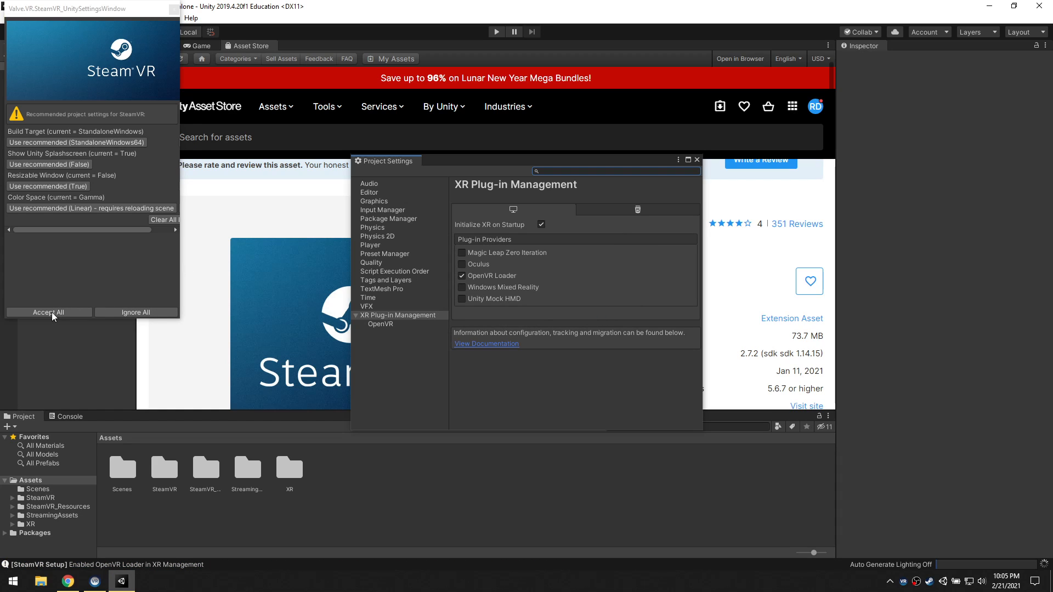
Accept all the recommended SteamVR project settings and close Project Settings to get back to the Scene view
left_click(65, 317)
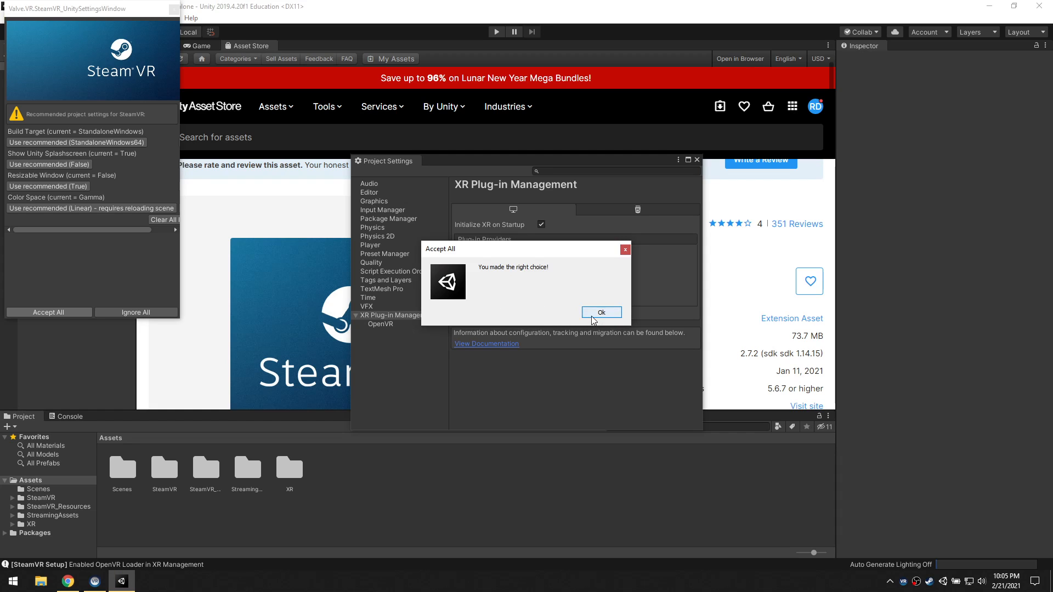
left_click(593, 314)
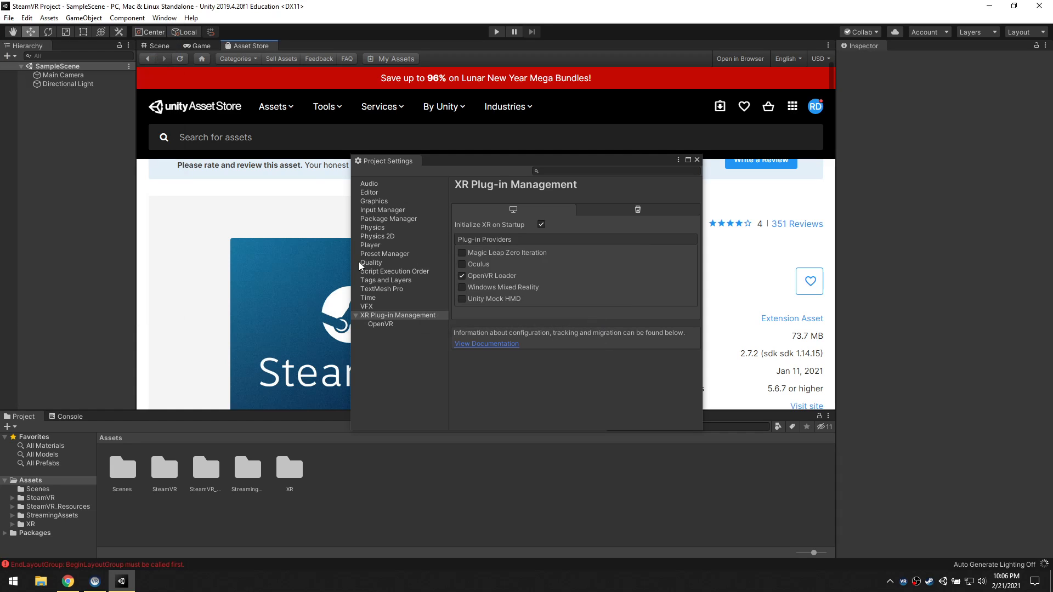
left_click(696, 160)
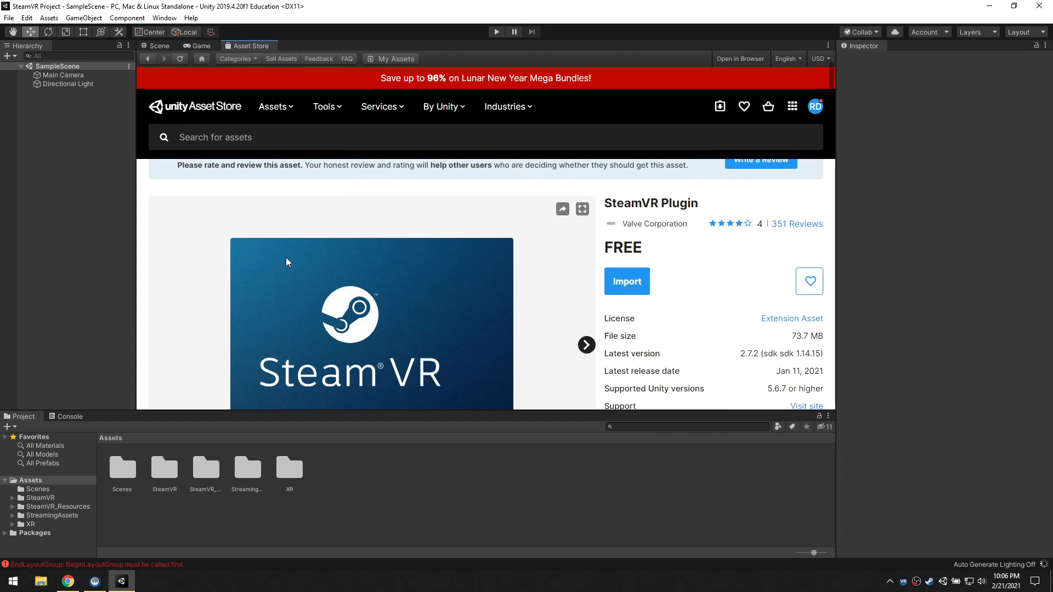
left_click(158, 48)
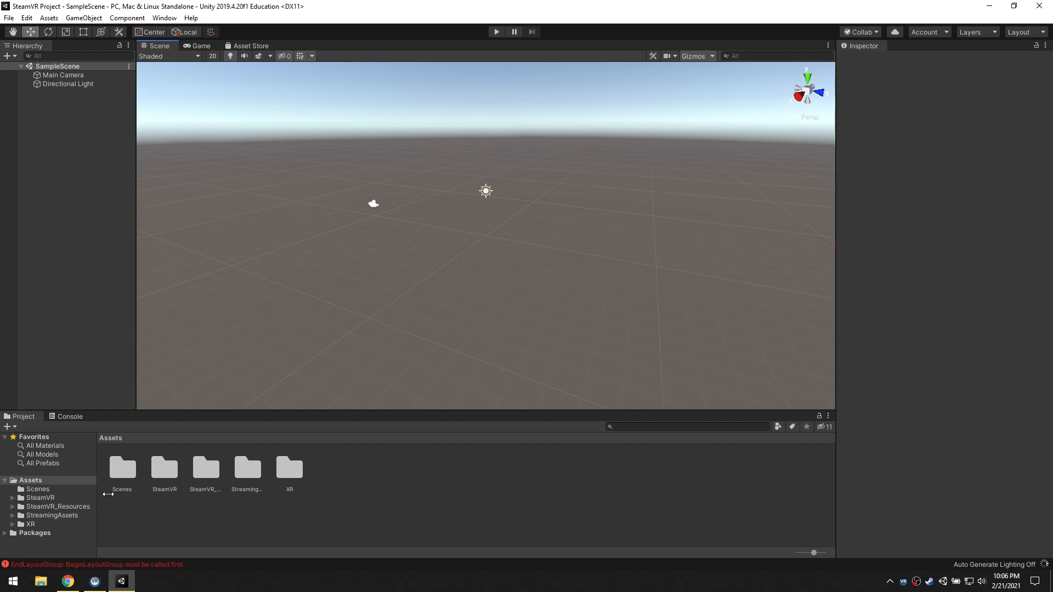
Enlarge the Project area and open the Scenes folder to inspect the SampleScene asset
left_click_drag(89, 412, 121, 403)
left_click(37, 402)
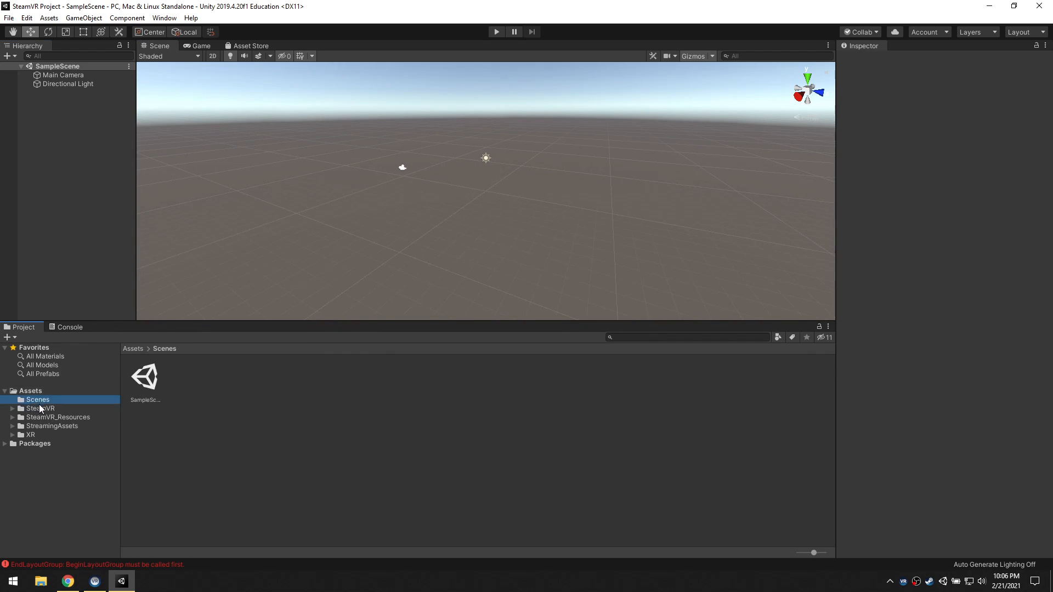
left_click(146, 378)
left_click(49, 66)
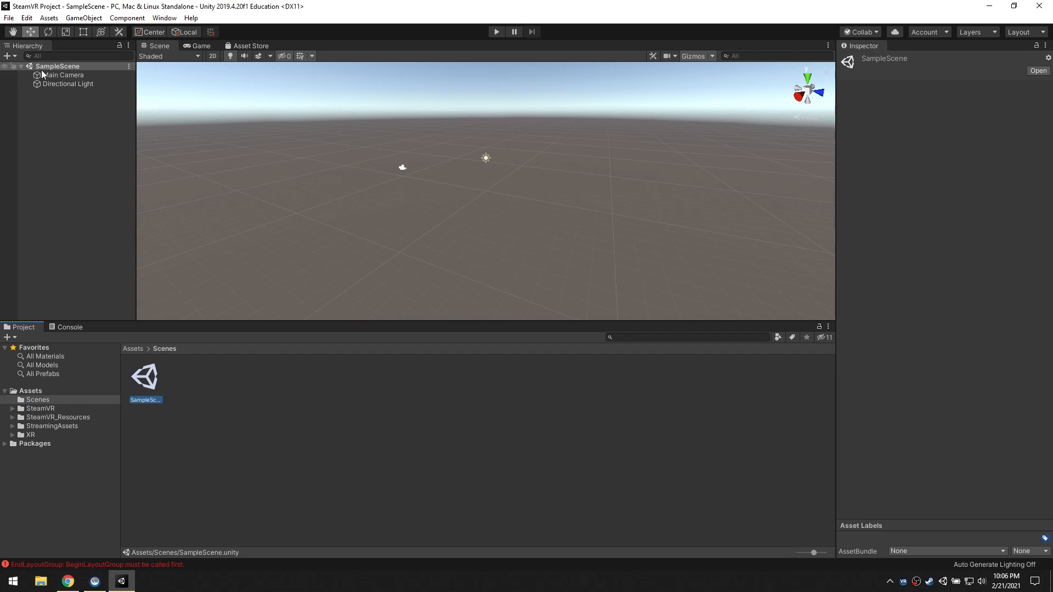
left_click(146, 401)
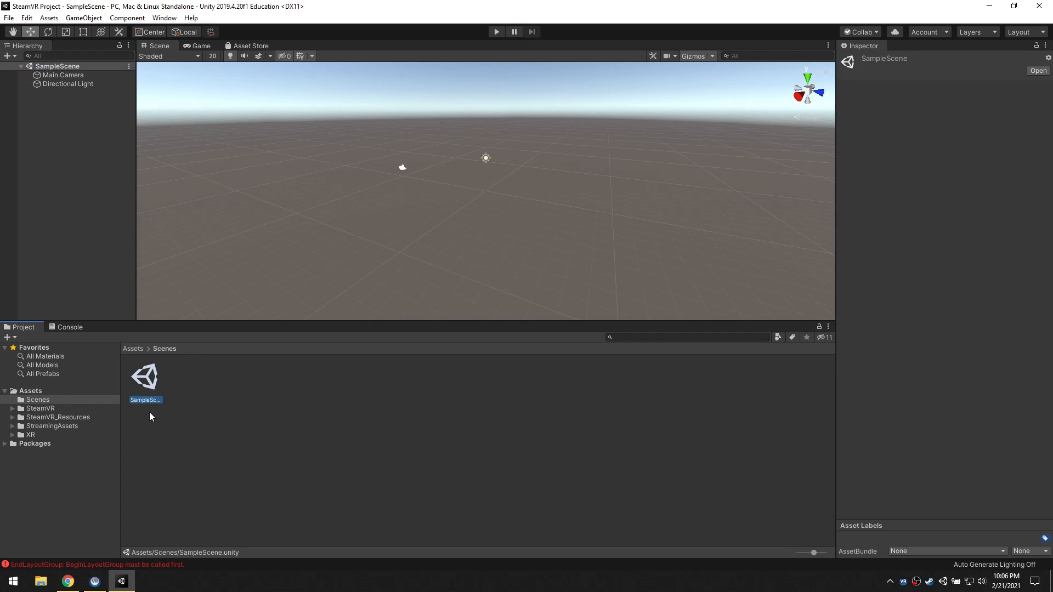
Expand the SteamVR folder, open its Prefabs subfolder and reduce the asset icons to a plain list
left_click(12, 409)
scroll(101, 433, "down", 1)
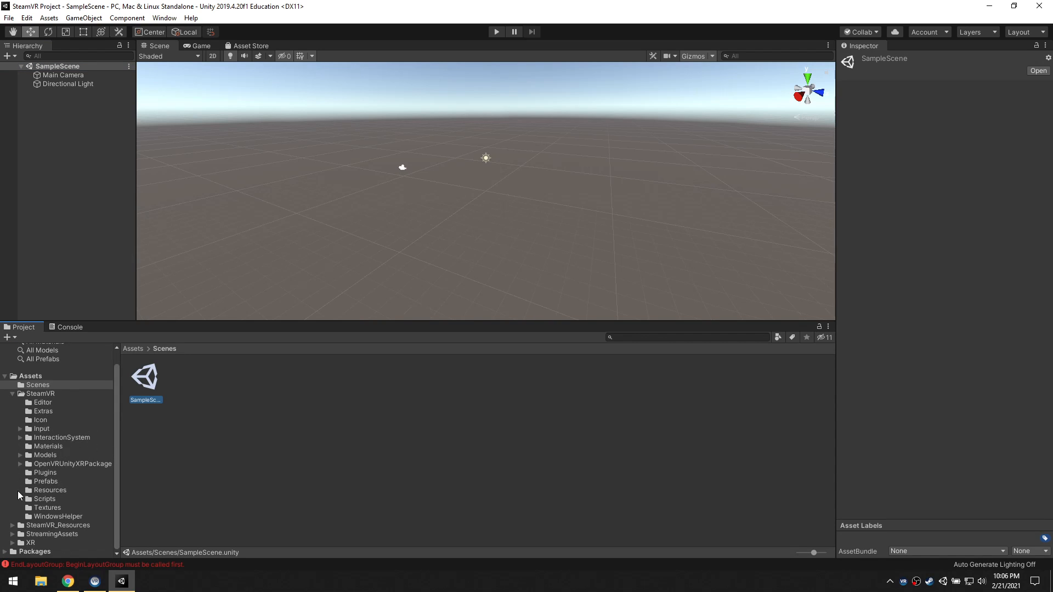
left_click(56, 481)
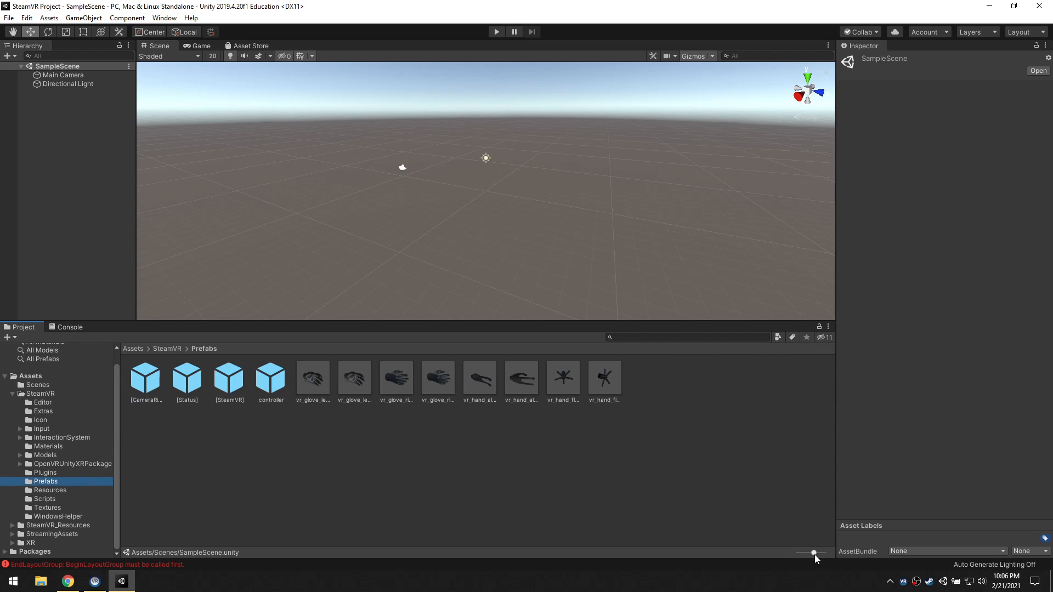
left_click_drag(815, 556, 751, 550)
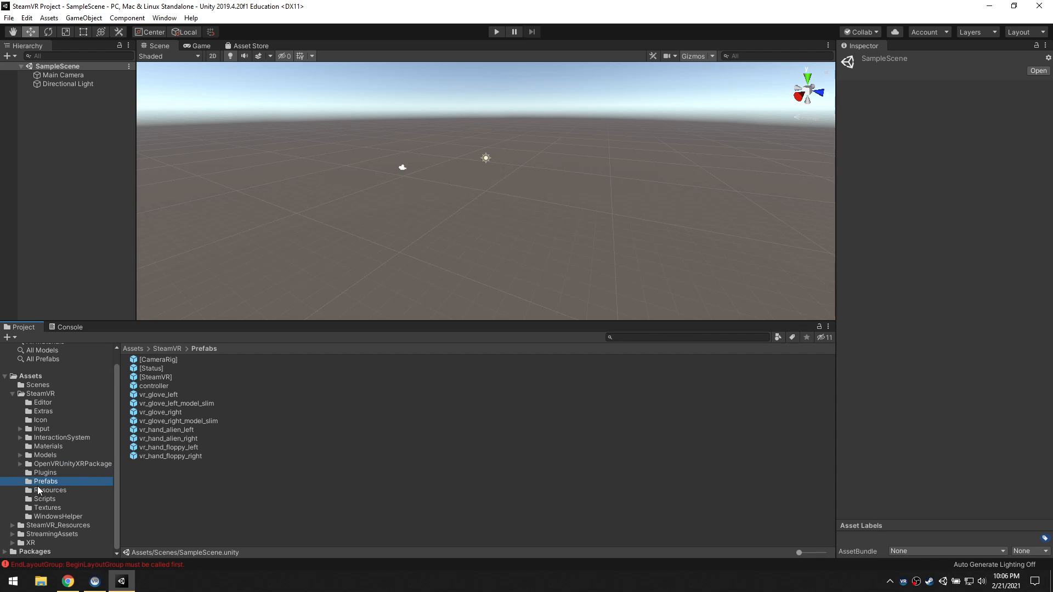
Expand the InteractionSystem folder and look through its subfolders, including the contents of Samples
left_click(29, 438)
left_click(19, 437)
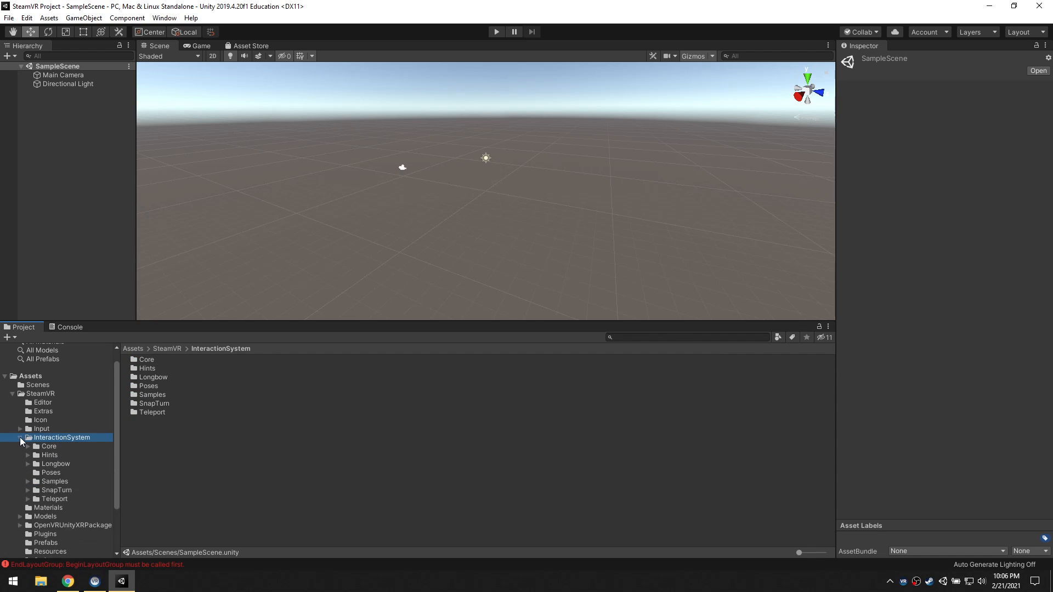
scroll(81, 478, "down", 2)
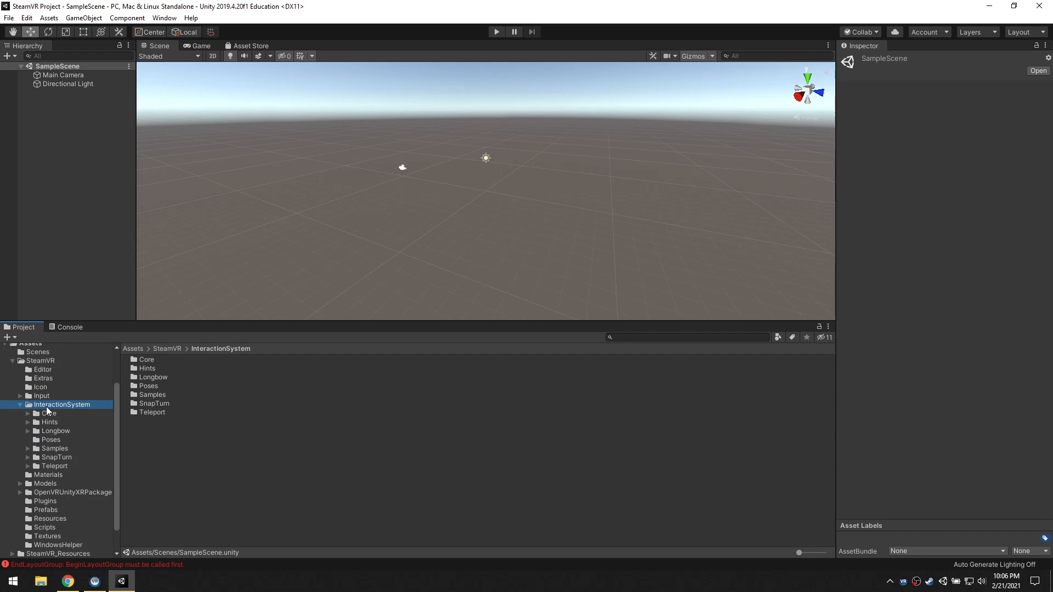
left_click(28, 448)
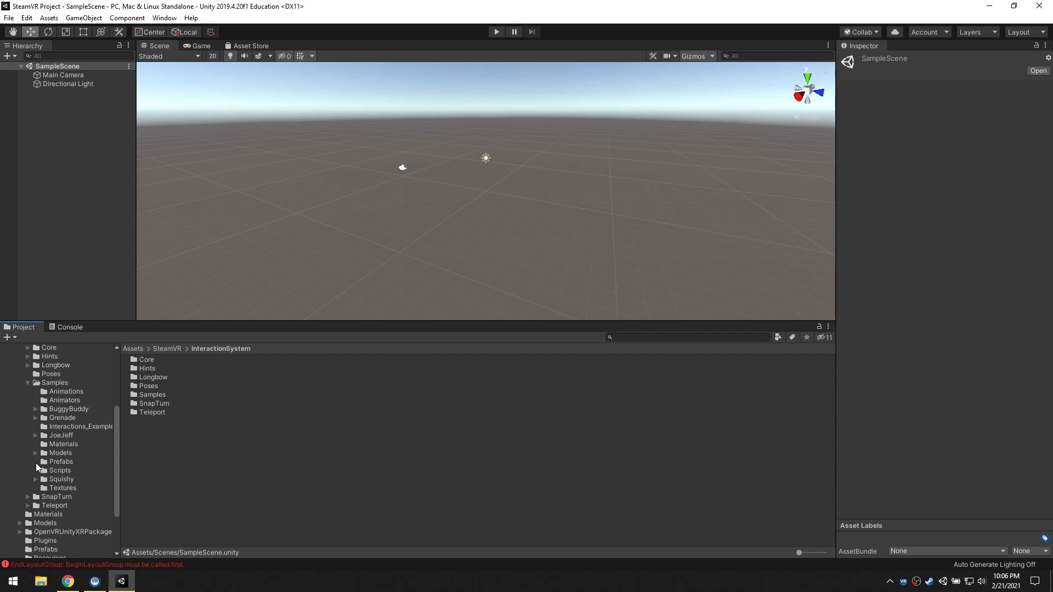
scroll(39, 436, "up", 2)
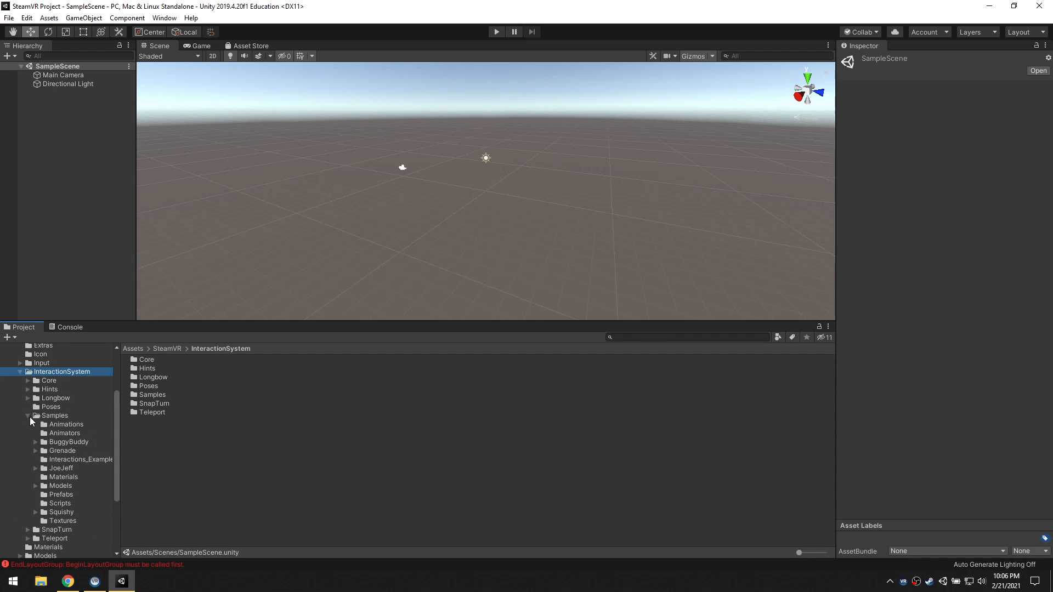
left_click(28, 416)
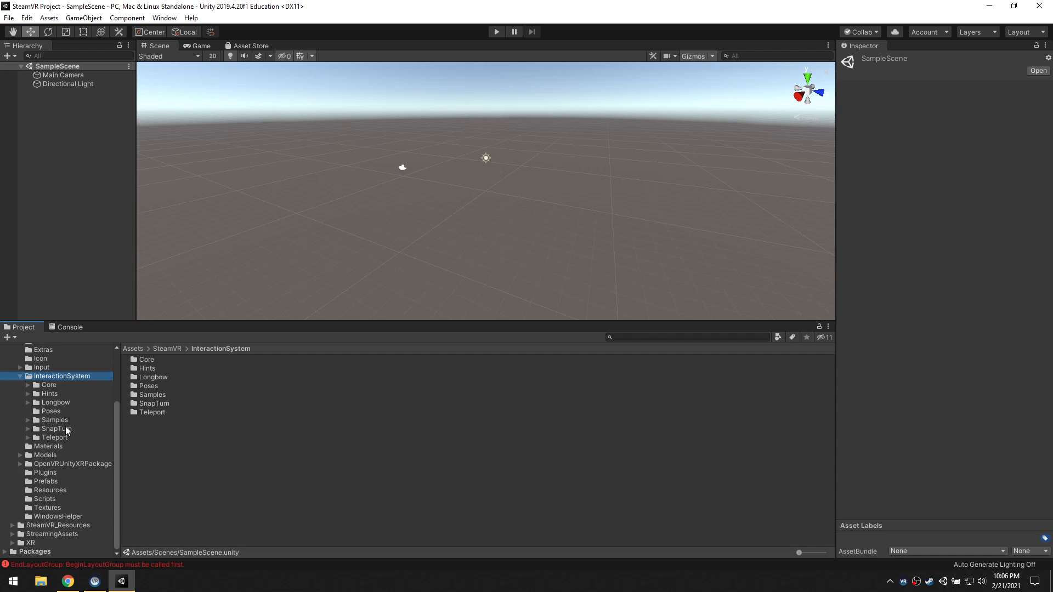
Examine the files at the root of the SteamVR folder and the scripts in its Editor subfolder
scroll(50, 380, "up", 2)
left_click(41, 366)
scroll(74, 412, "down", 2)
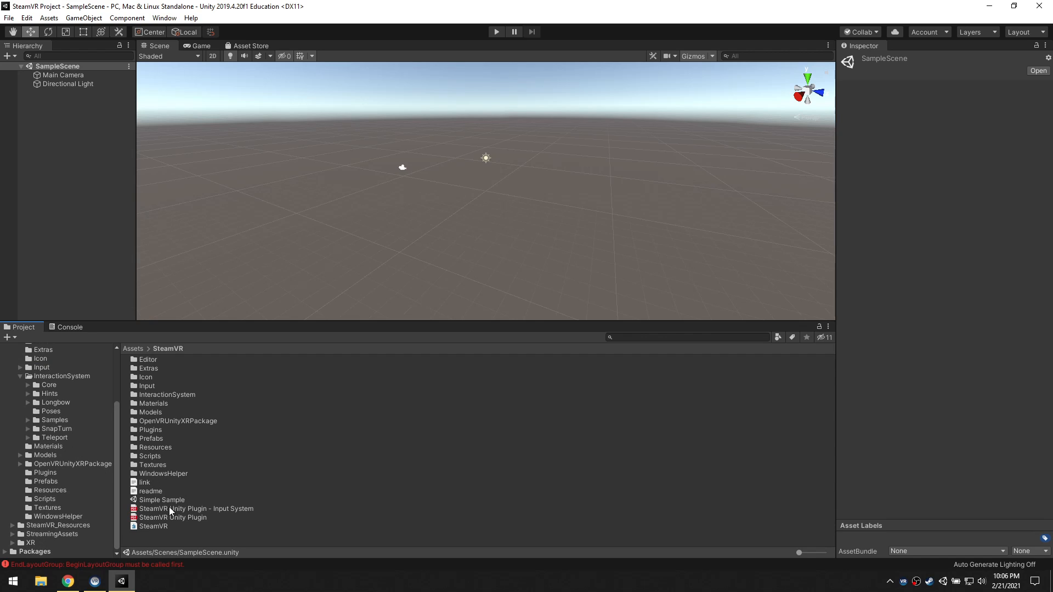
left_click(37, 368)
scroll(57, 383, "up", 3)
left_click(39, 417)
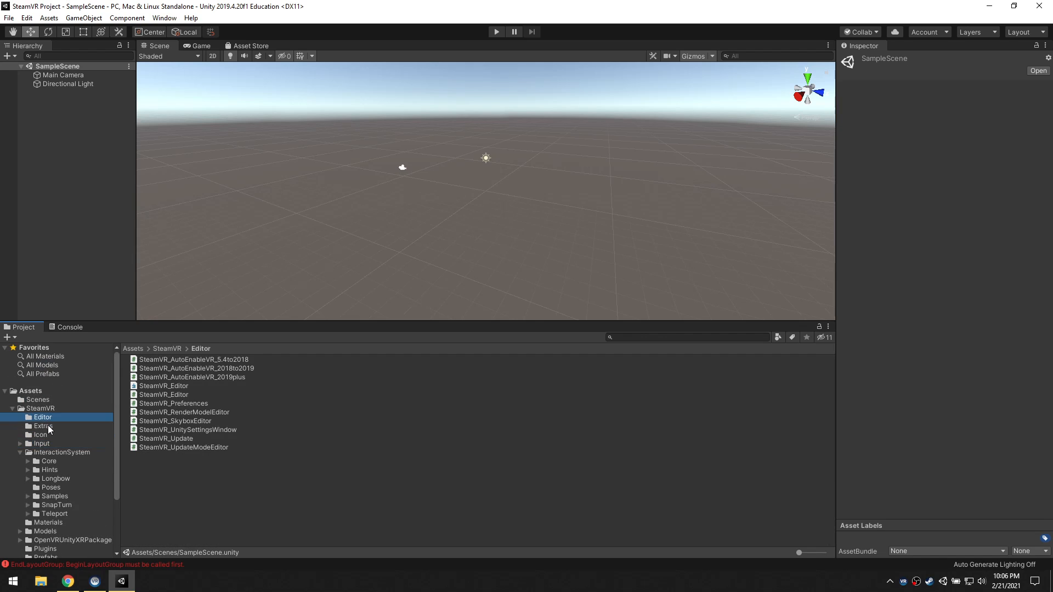
Collapse InteractionSystem and review the contents of the SteamVR subfolders from InteractionSystem through Textures
left_click(20, 453)
left_click(52, 454)
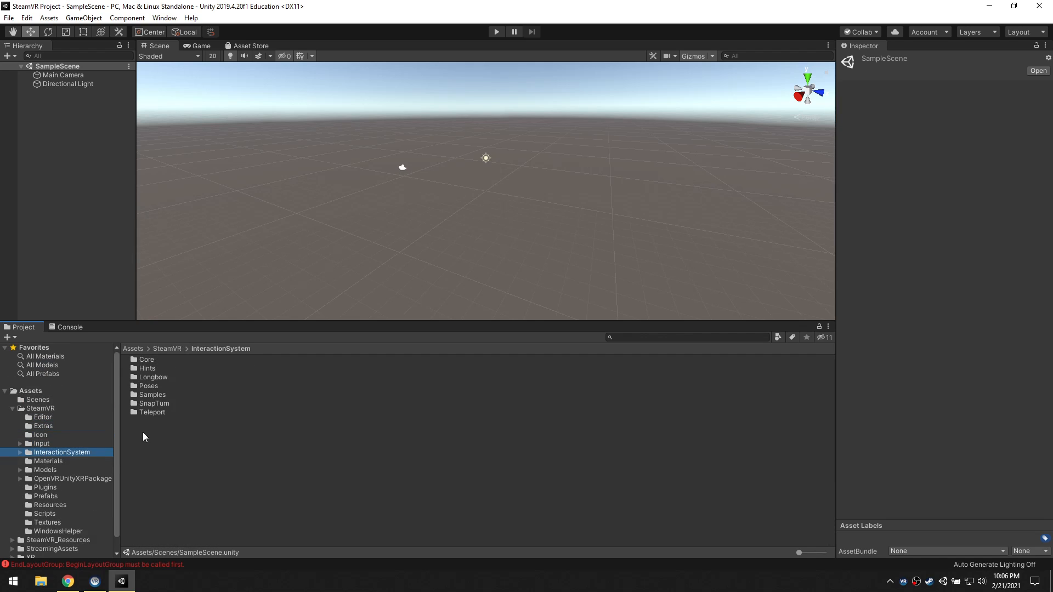
left_click(58, 461)
left_click(51, 470)
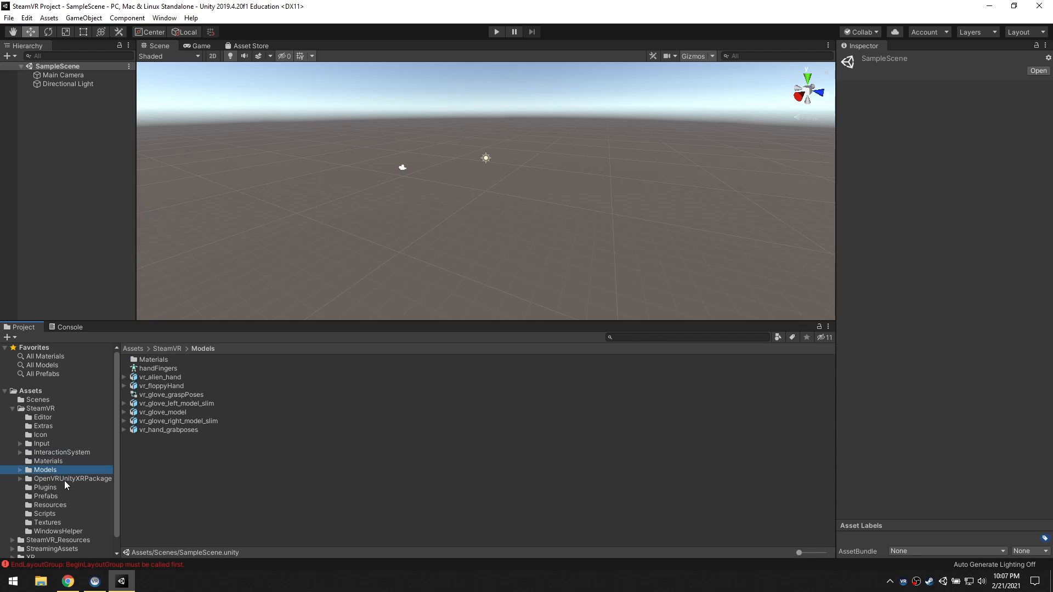
left_click(54, 478)
left_click(46, 487)
left_click(52, 495)
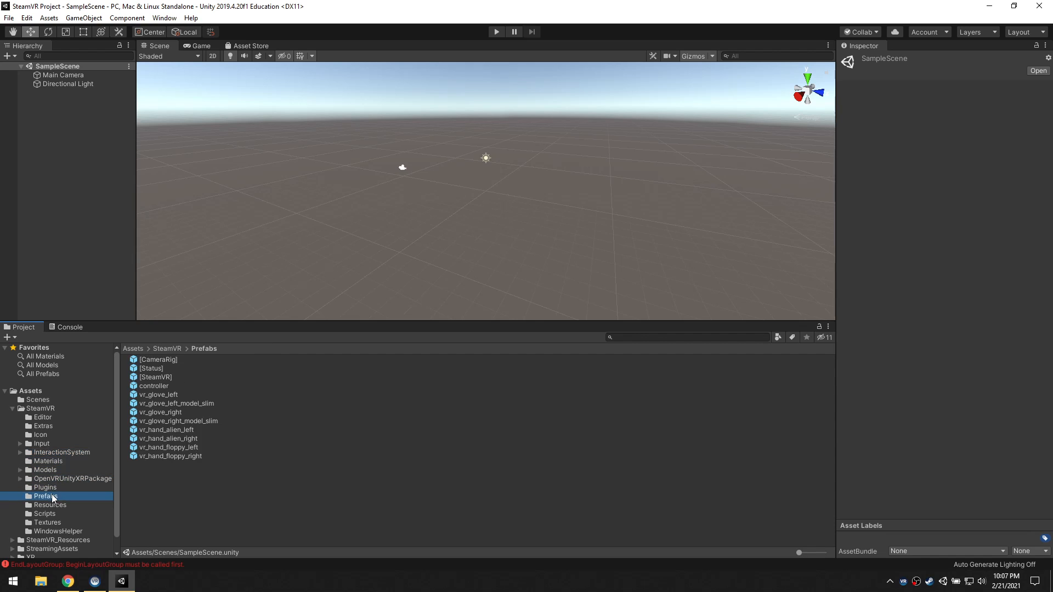
scroll(74, 454, "down", 1)
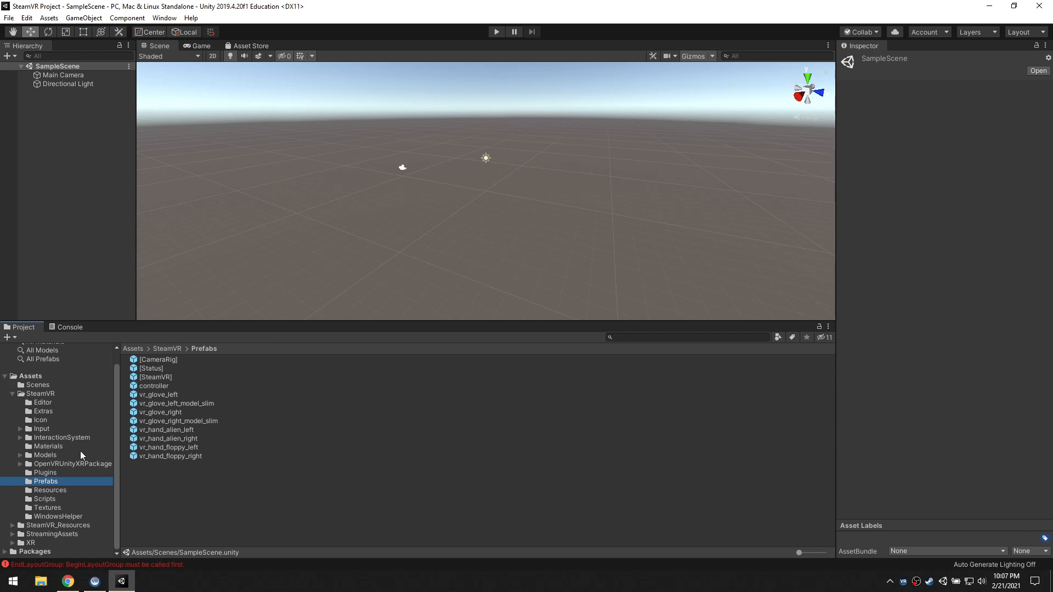
left_click(64, 492)
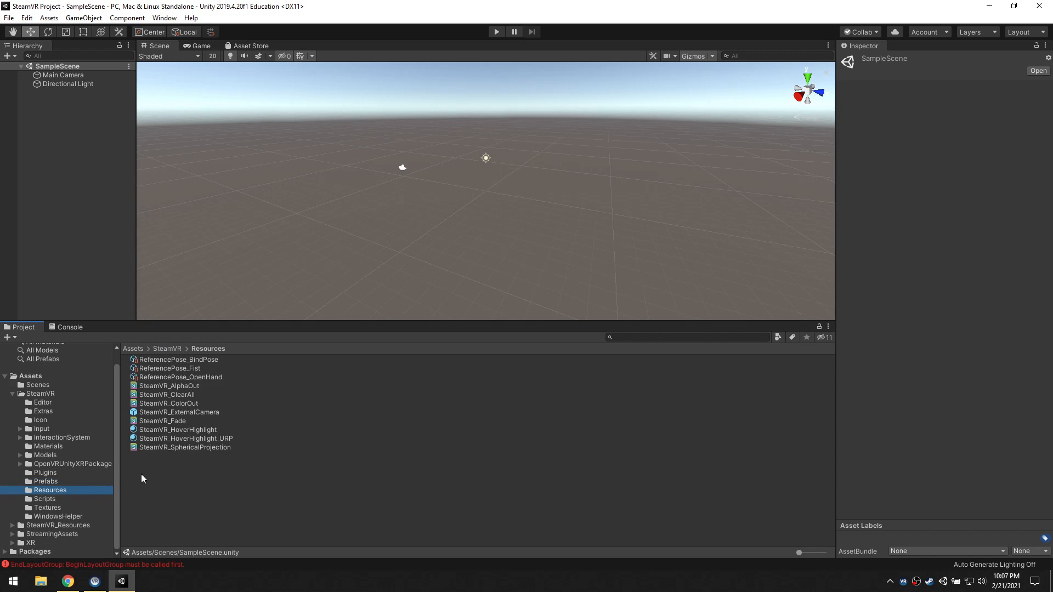
left_click(58, 498)
left_click(54, 508)
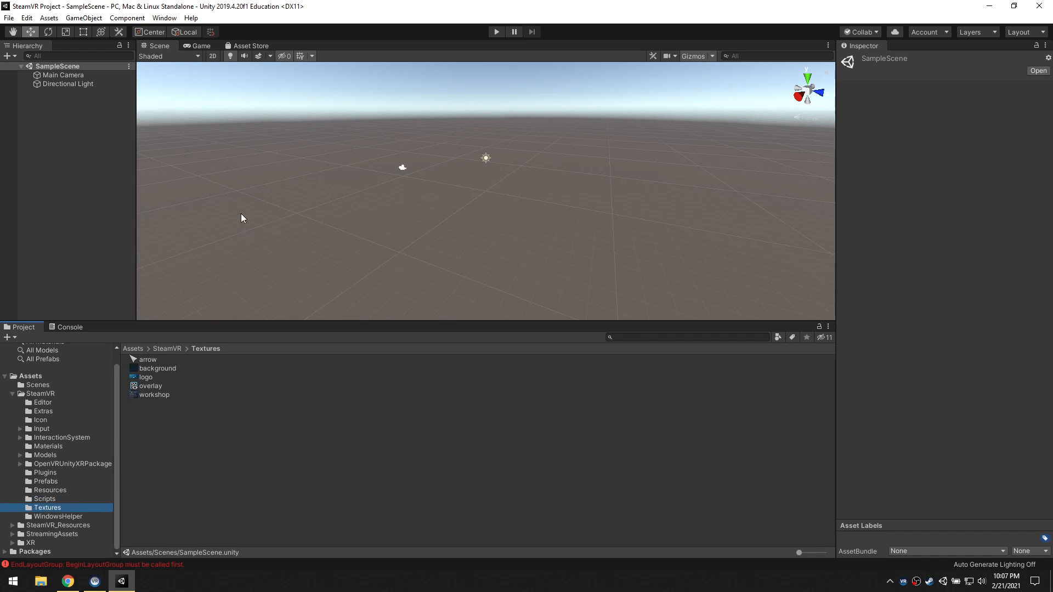
Review the SteamVR Plugin's overview and package content in the Asset Store and return to the Scene view
left_click(251, 45)
scroll(486, 288, "down", 5)
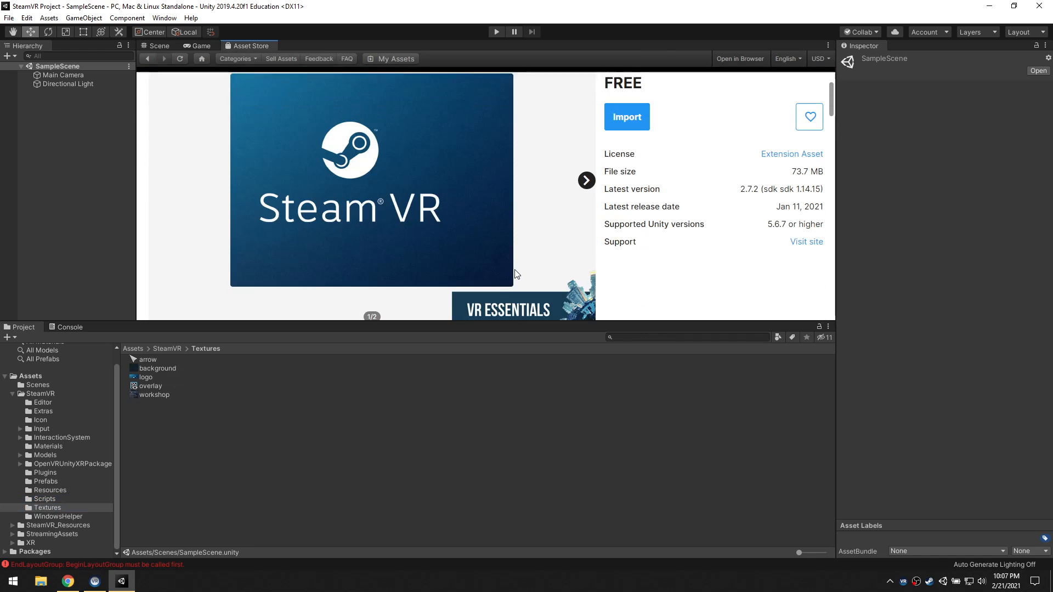
scroll(513, 263, "down", 3)
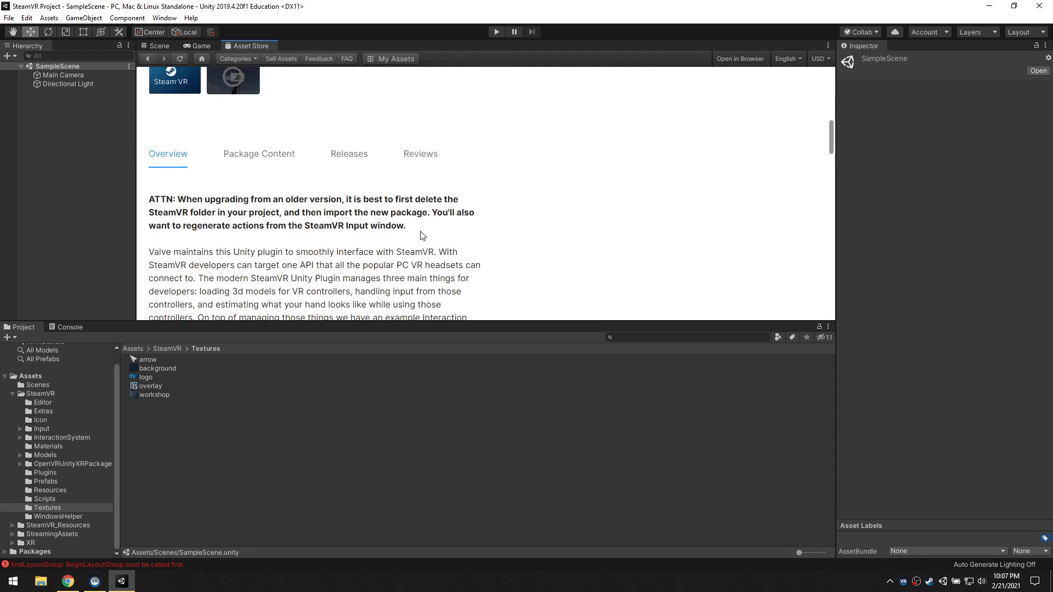
scroll(351, 203, "down", 4)
left_click(237, 89)
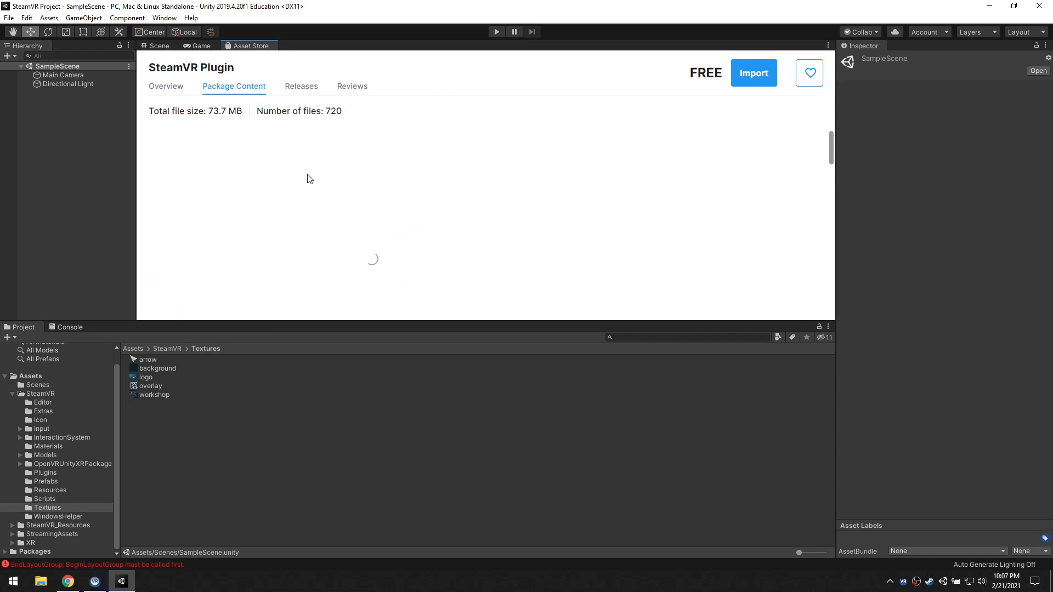
scroll(419, 221, "down", 1)
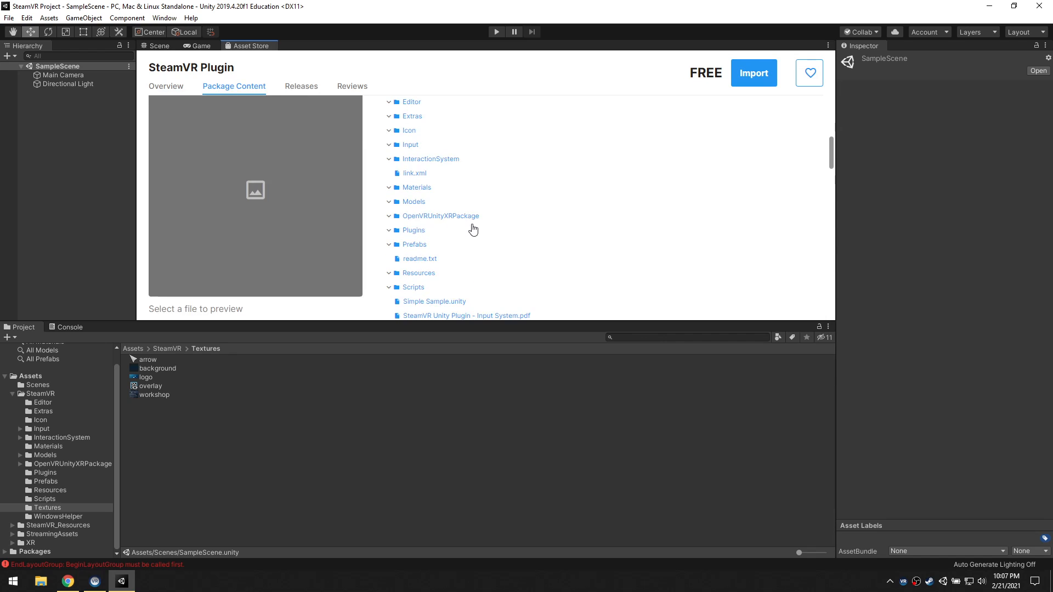
scroll(428, 246, "down", 2)
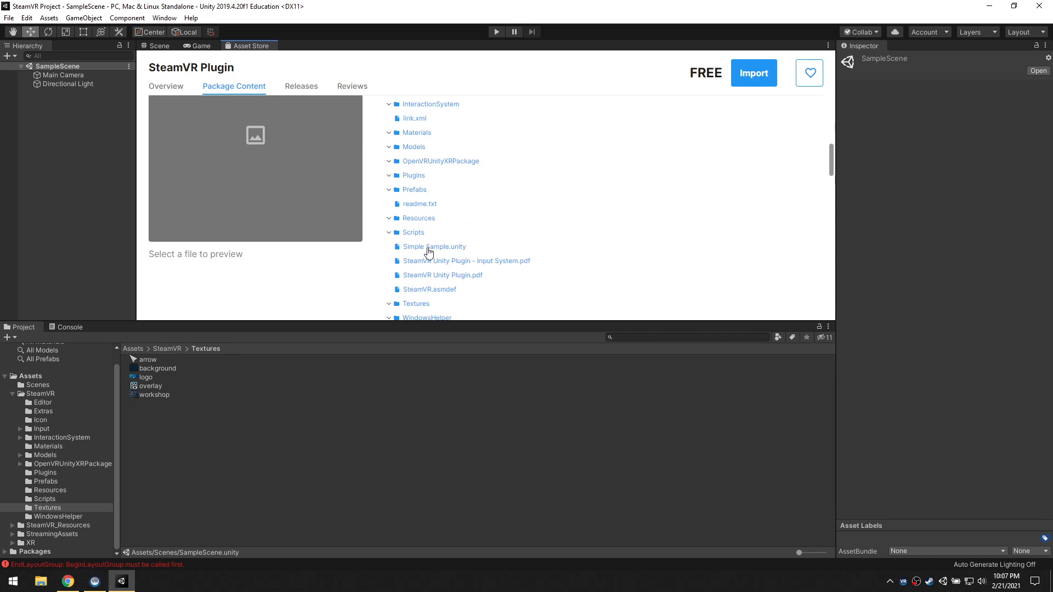
scroll(428, 242, "up", 3)
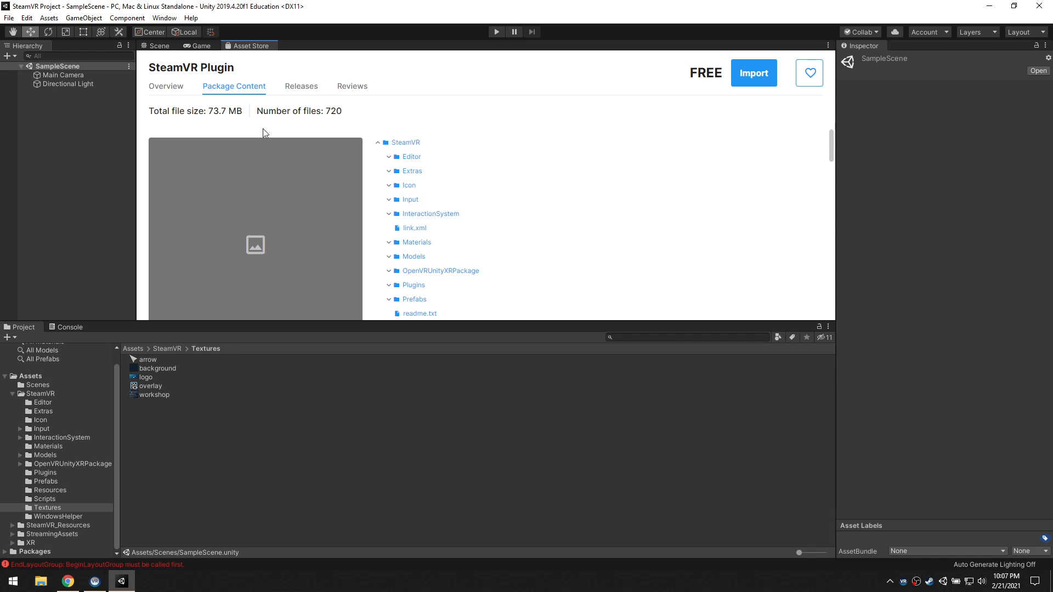
scroll(353, 136, "up", 1)
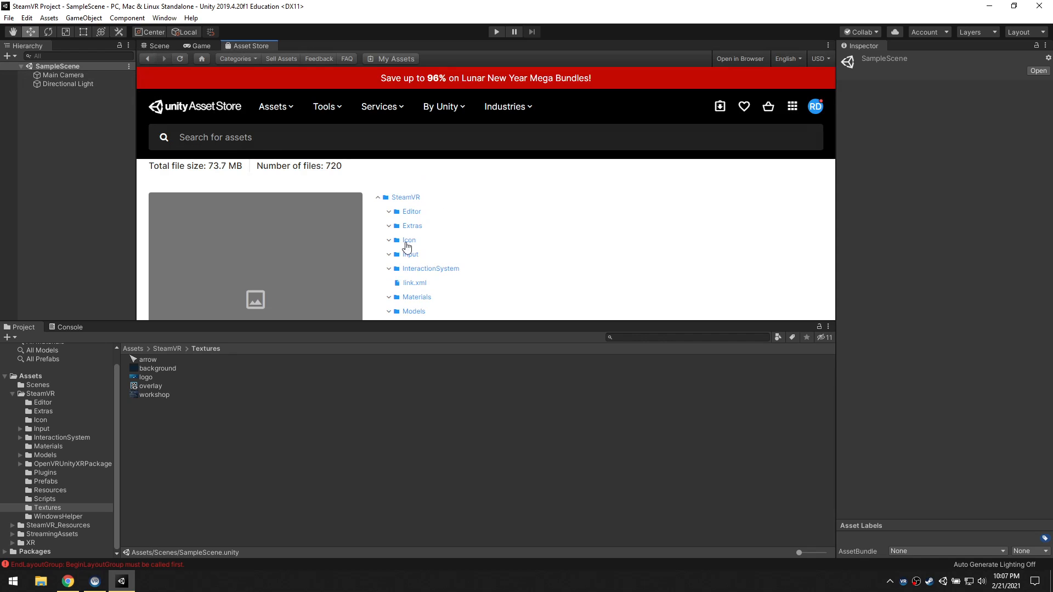
scroll(352, 241, "up", 2)
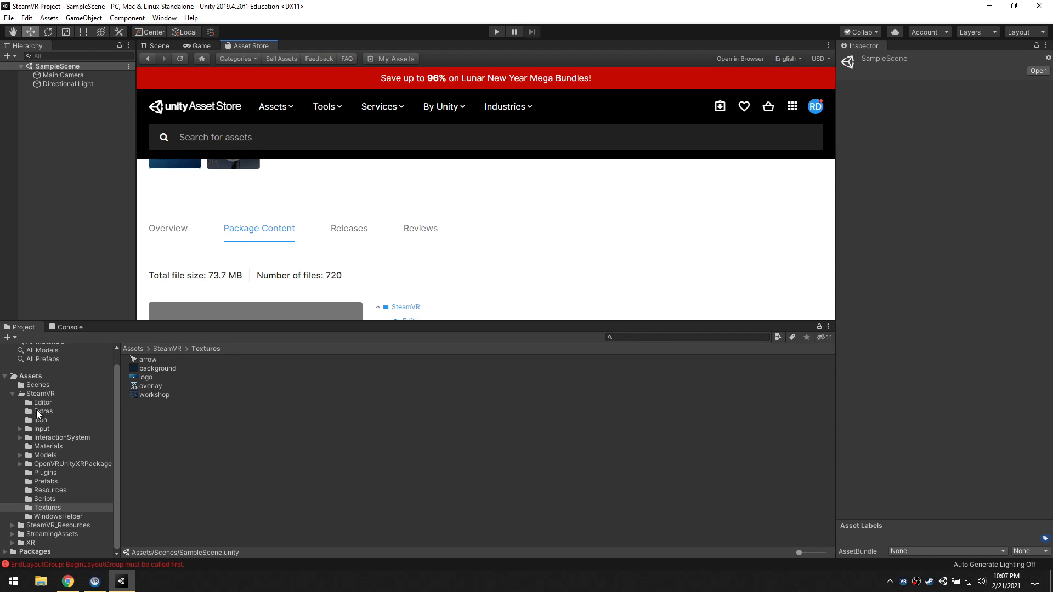
left_click(165, 239)
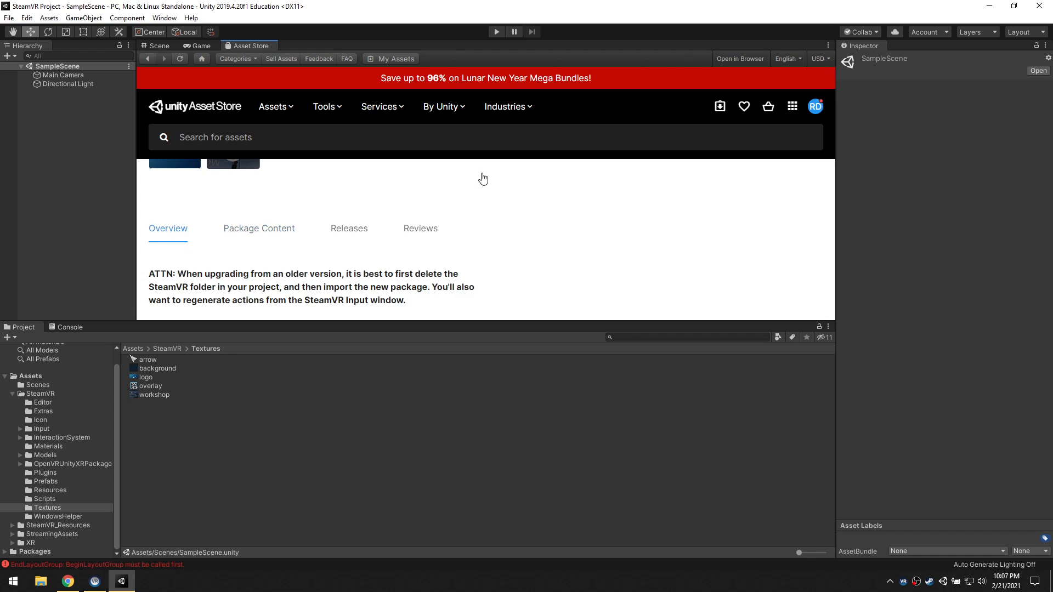
left_click(159, 46)
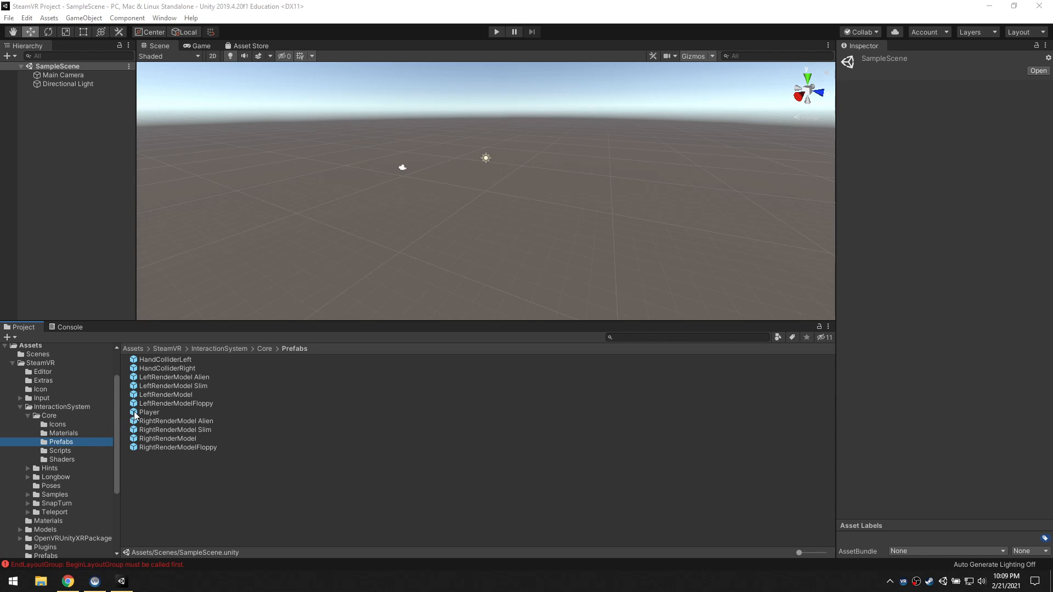
Add the Player prefab from InteractionSystem/Core/Prefabs to SampleScene as a top-level object
left_click_drag(134, 416, 46, 188)
left_click_drag(50, 114, 56, 125)
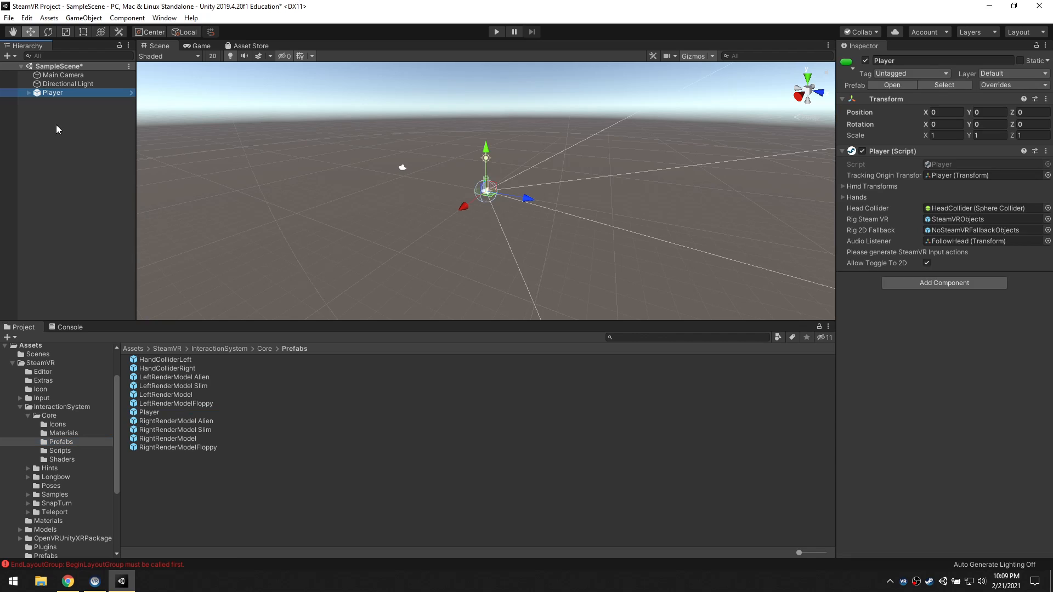
left_click(45, 101)
left_click(38, 95)
Deactivate the Main Camera object in SampleScene
left_click(81, 76)
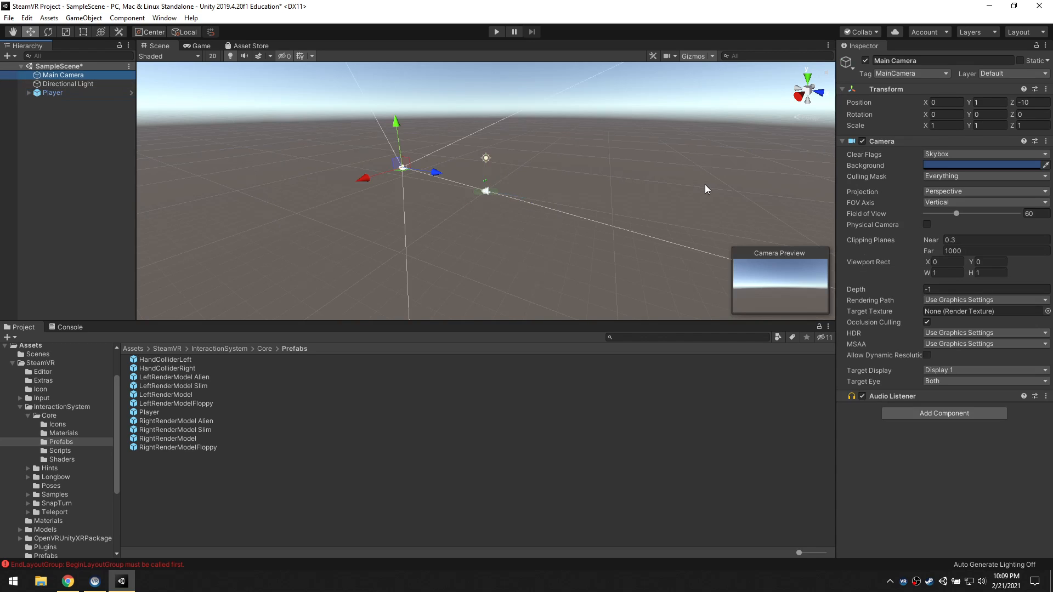
left_click(866, 60)
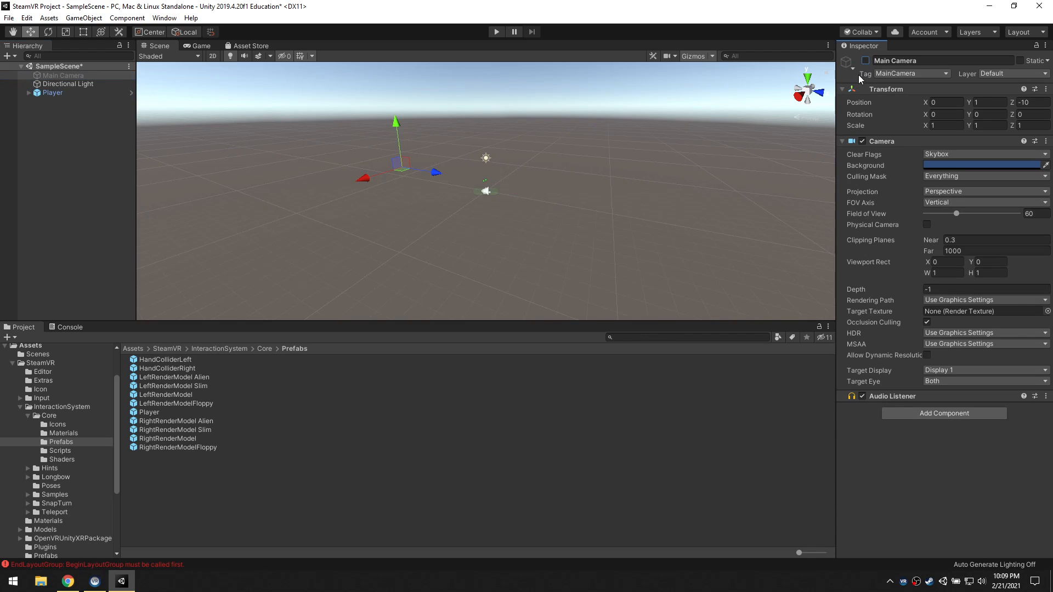
left_click(129, 120)
left_click(57, 75)
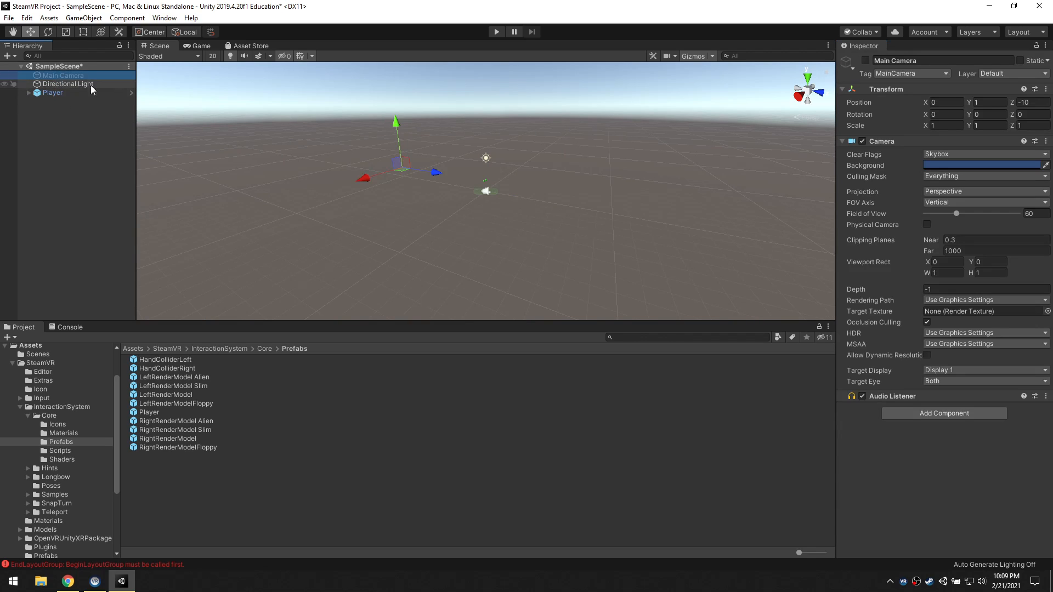
Select the Player object and enlarge the Scene view by shrinking the Project area
left_click(58, 92)
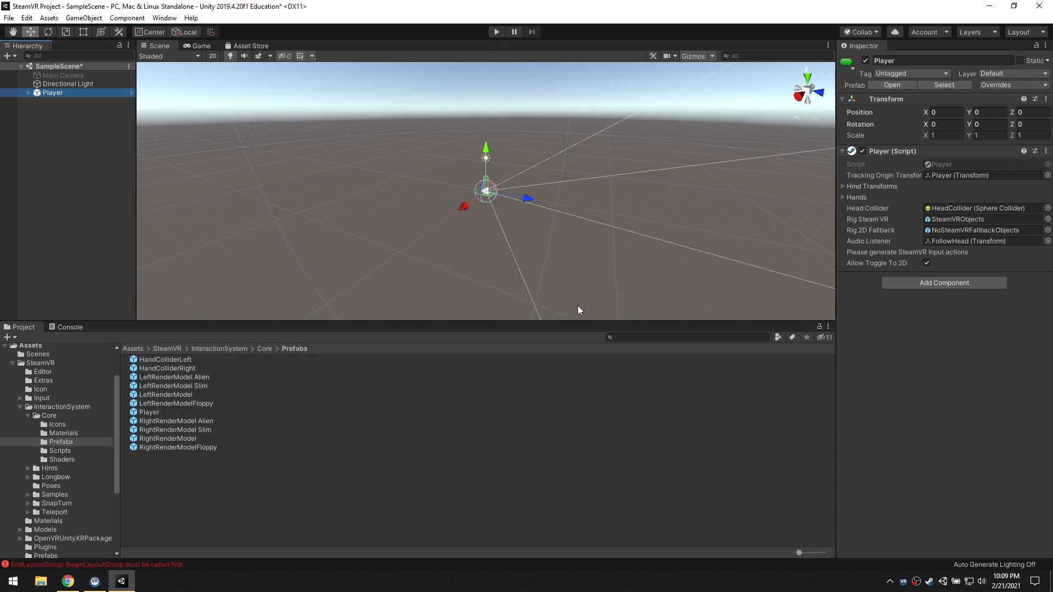
left_click_drag(563, 318, 565, 394)
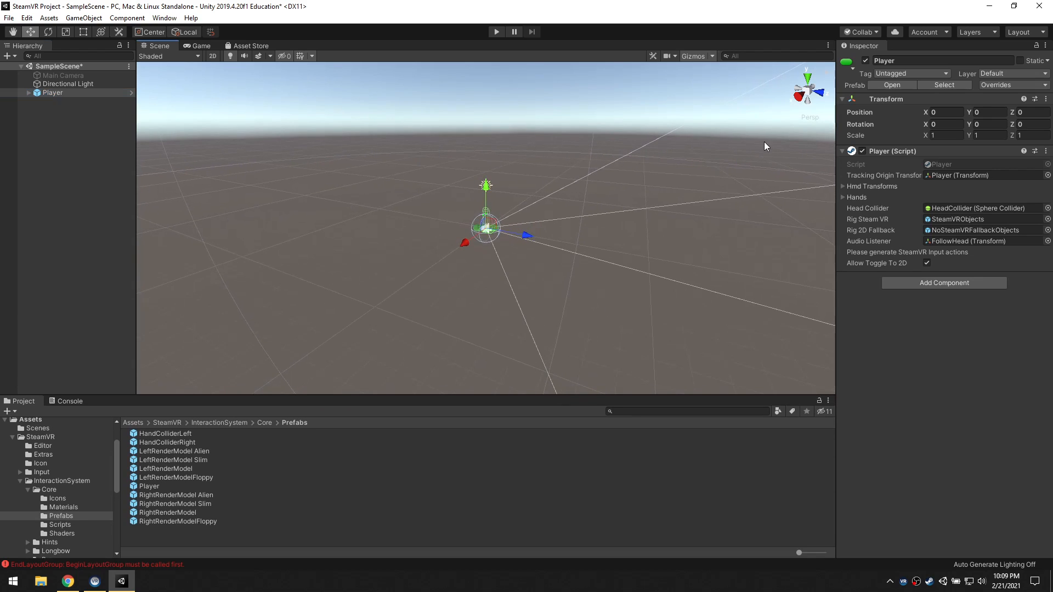
Add a 3D Cube and a Plane to SampleScene as top-level objects
left_click(73, 136)
right_click(51, 124)
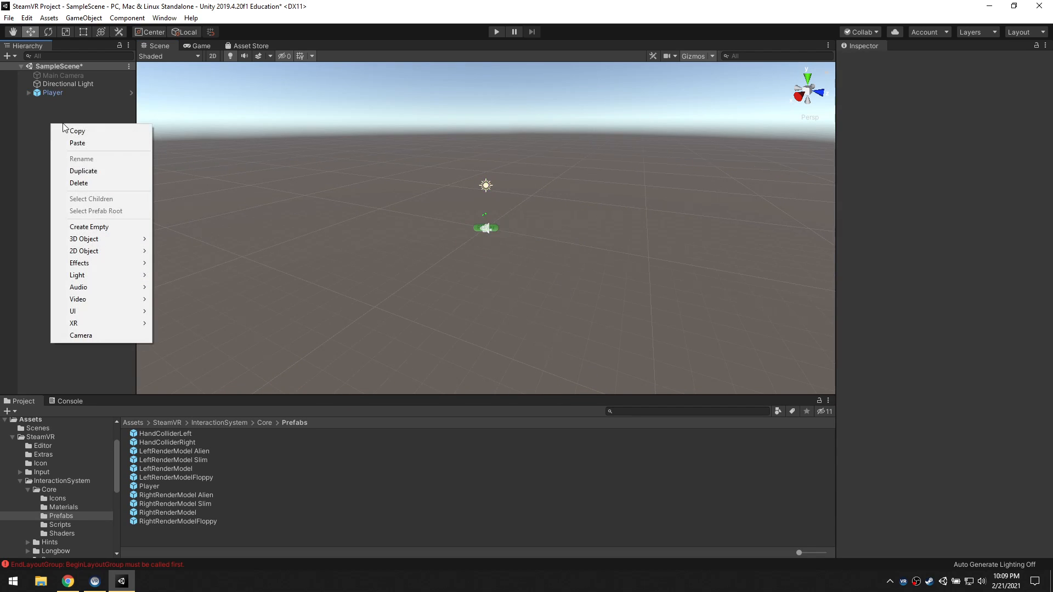
mouse_move(103, 239)
left_click(170, 239)
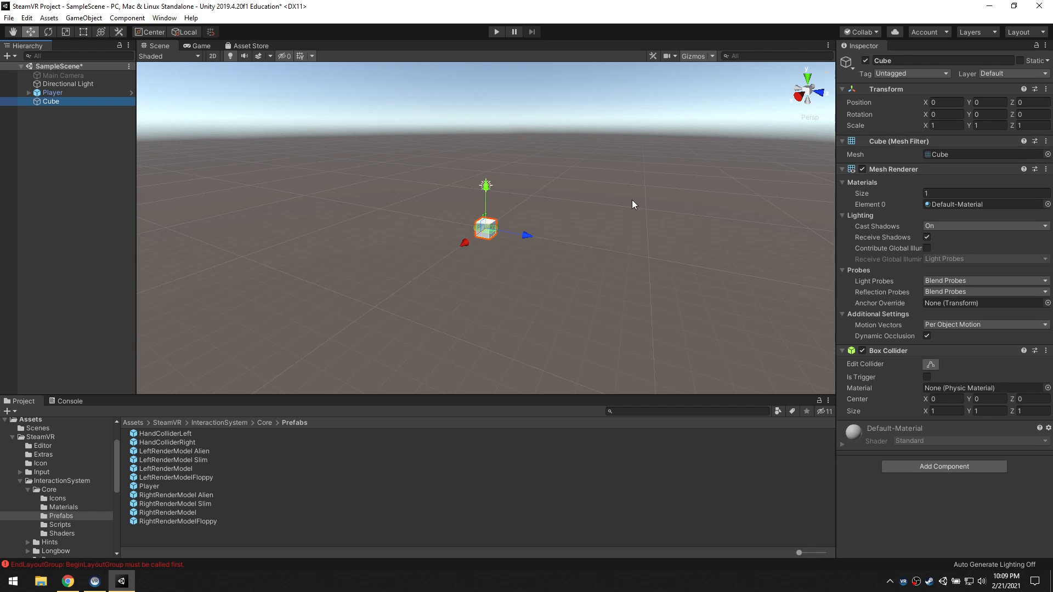
right_click(55, 142)
mouse_move(104, 256)
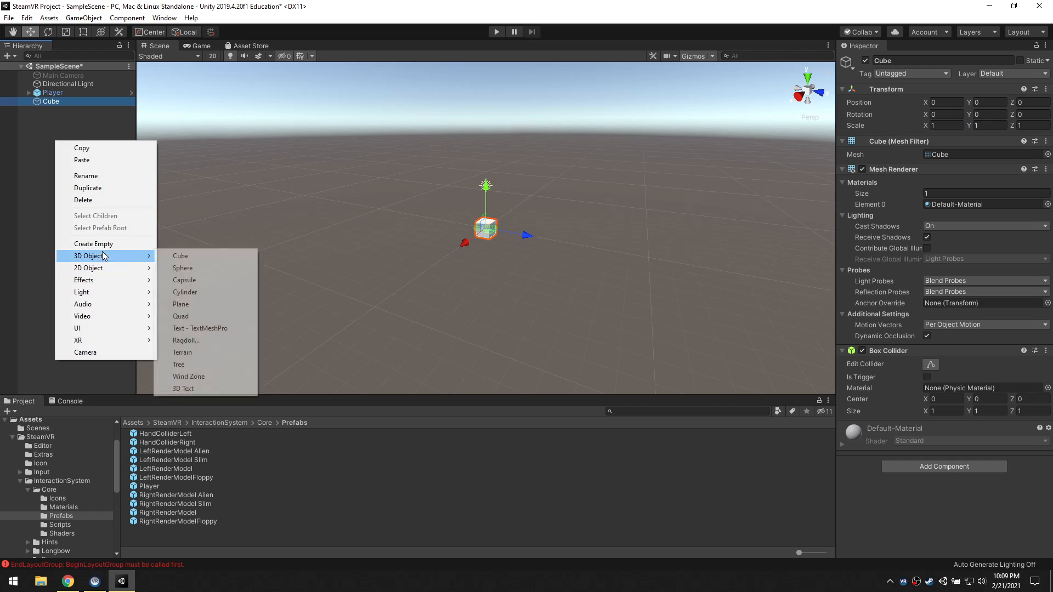
left_click(202, 305)
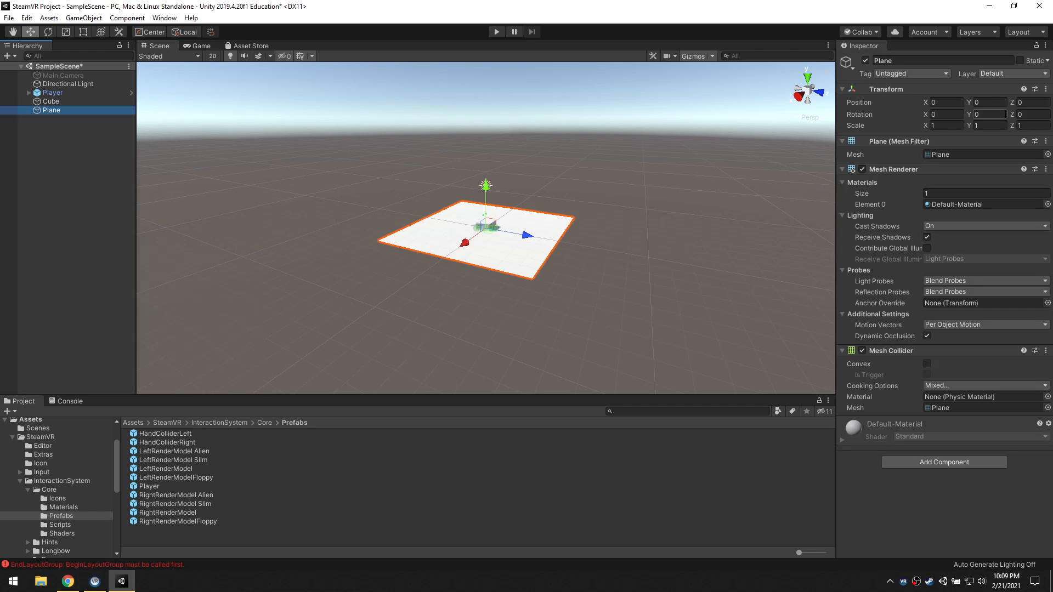
Move the Cube away from the Player to about Z 3.73 and set its Y position to 1
left_click(50, 101)
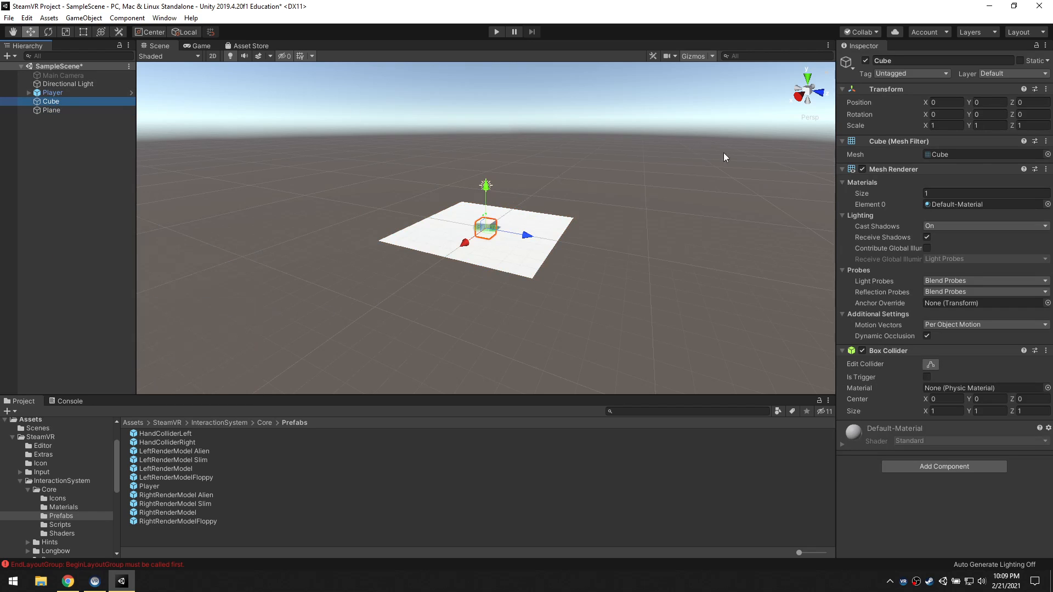
left_click_drag(487, 192, 486, 180)
left_click_drag(525, 224, 577, 232)
left_click(995, 103)
key("Home")
type("1")
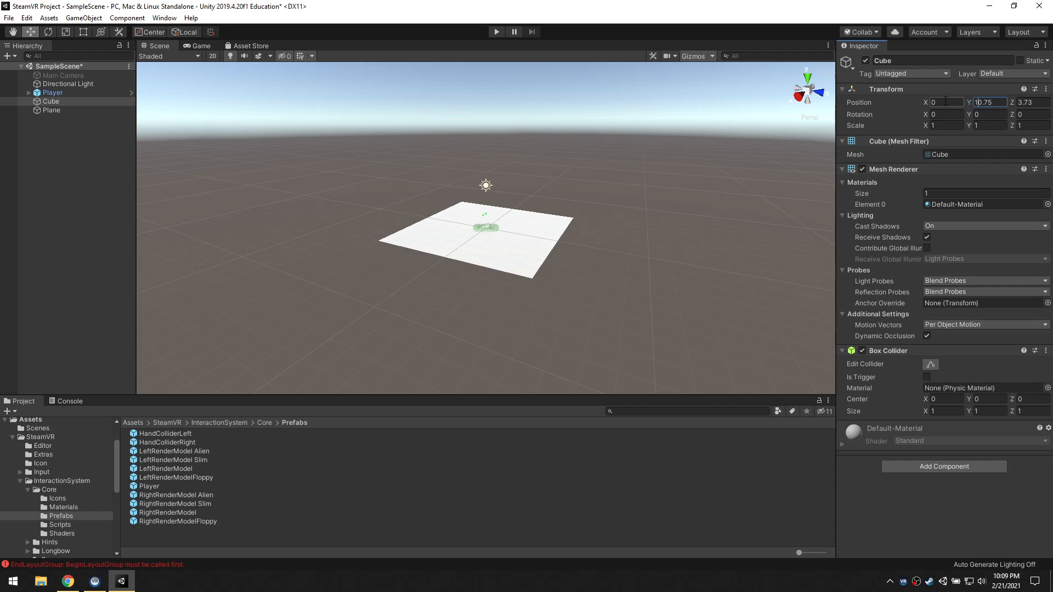
key("shift+End")
key("Delete")
Set the Cube's Y position to 0.5 and shift it along Z to about 3.46
left_click(1039, 103)
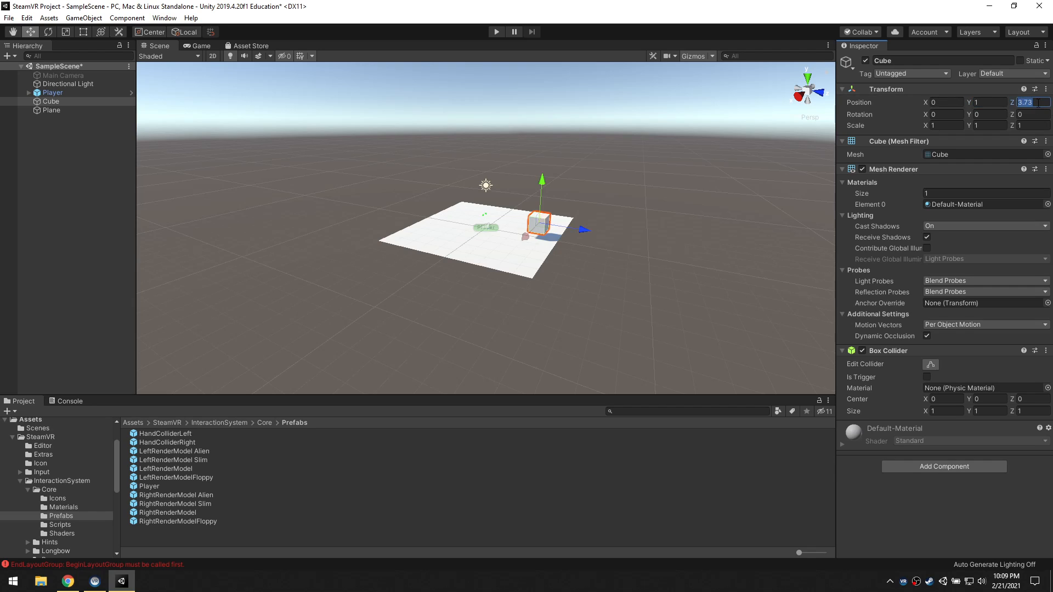
type(".5")
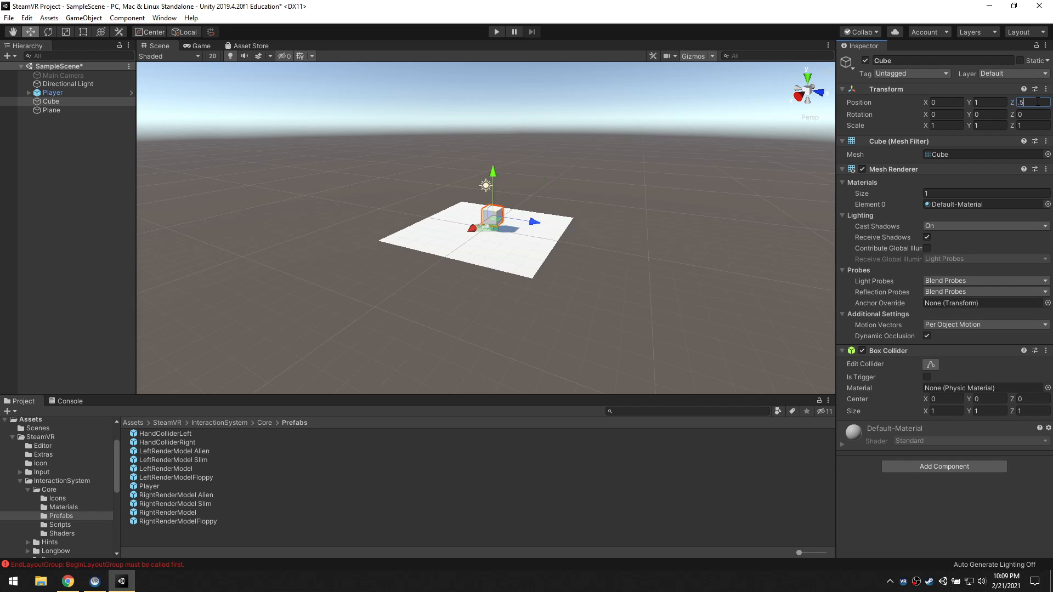
left_click_drag(991, 102, 931, 96)
type(".5")
key("Tab")
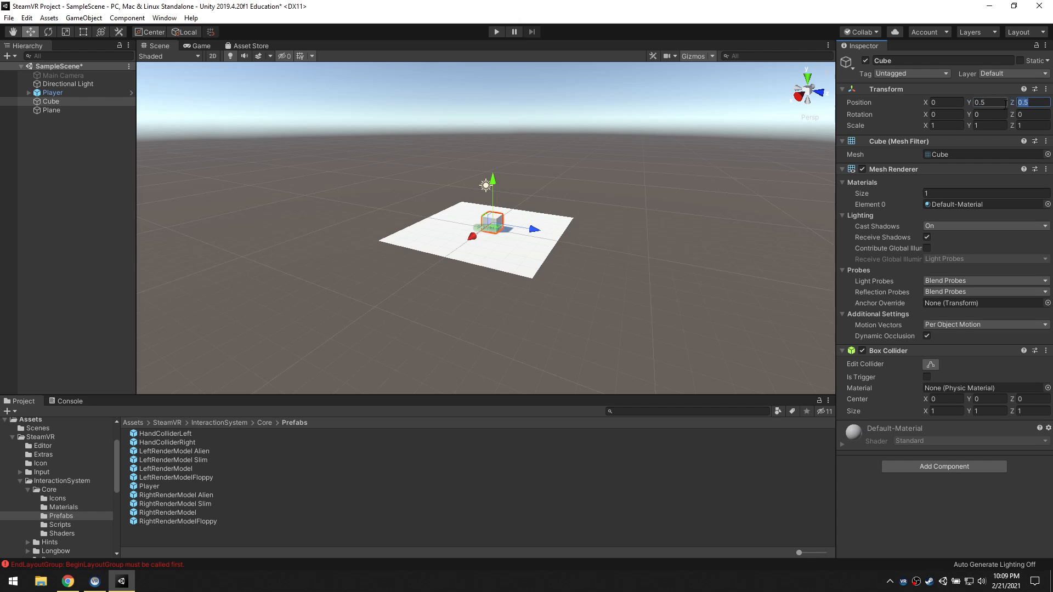
left_click_drag(1013, 102, 1012, 44)
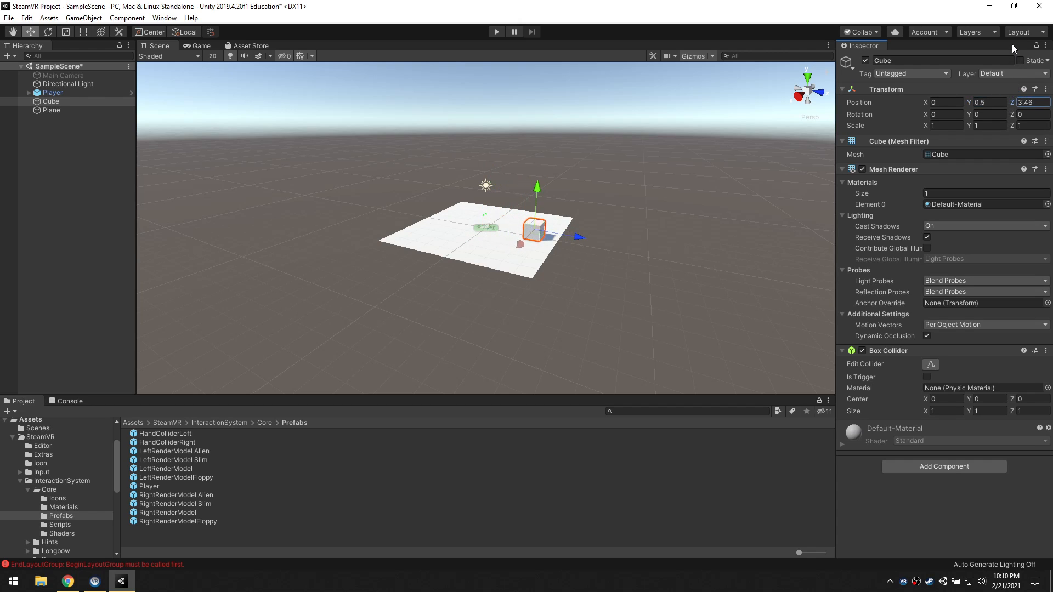
Scale the Plane to 10 on X, Y and Z
left_click(457, 255)
left_click(921, 125)
type("10")
key("Tab")
type("10")
key("Tab")
type("10")
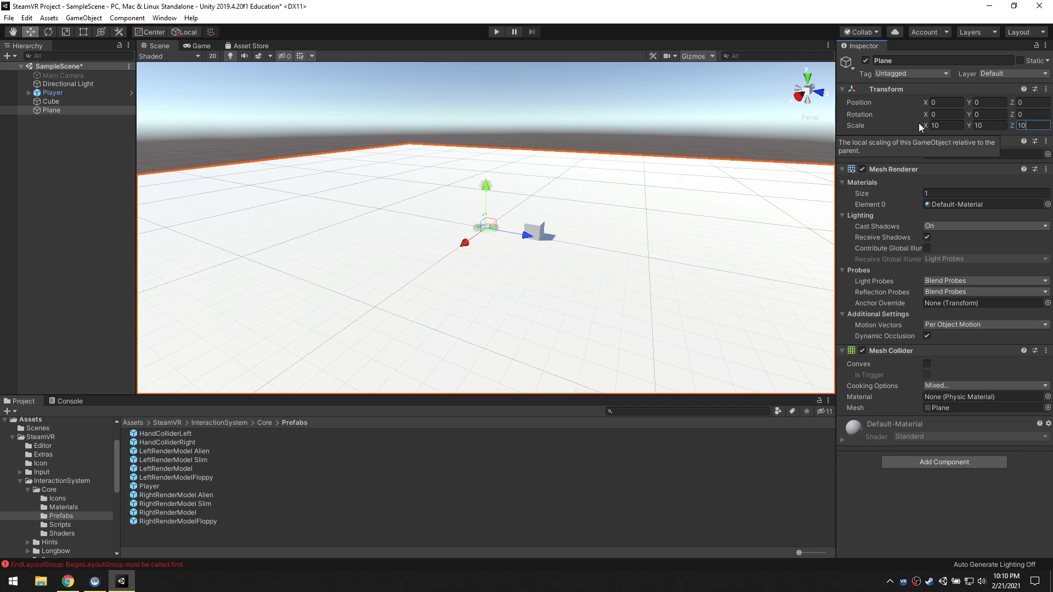
left_click(634, 117)
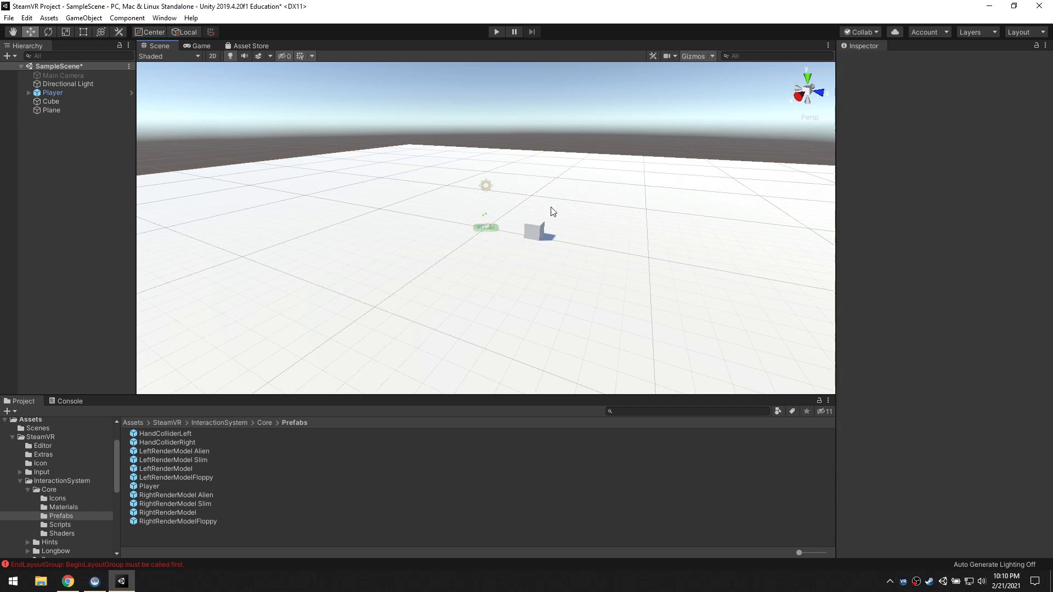
Expand the Player object and inspect its SteamVRObjects, FollowHead, InputModule, DebugUI and Snap Turn children
left_click(540, 229)
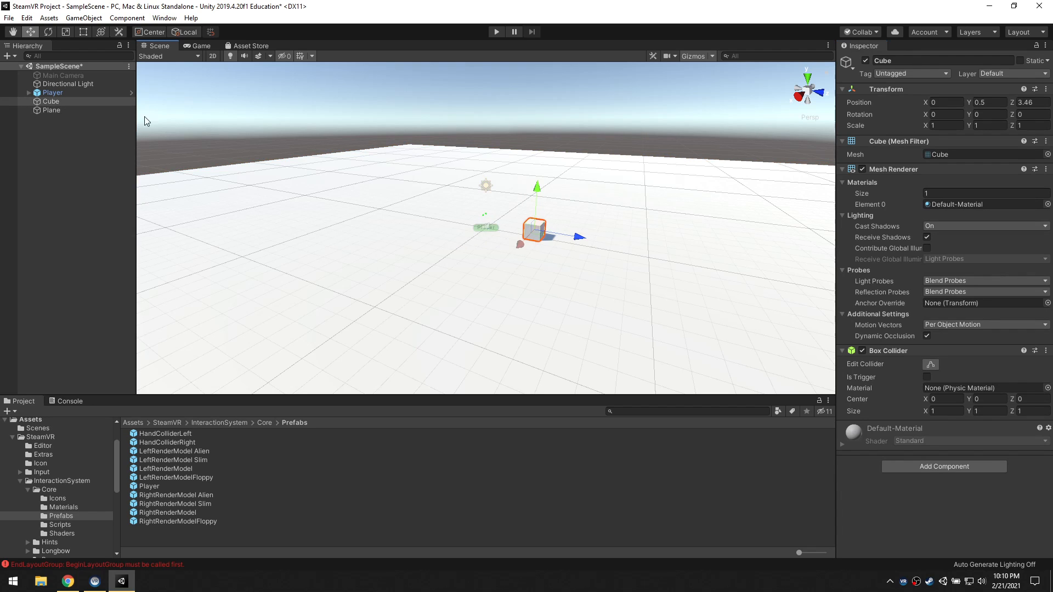
left_click(51, 95)
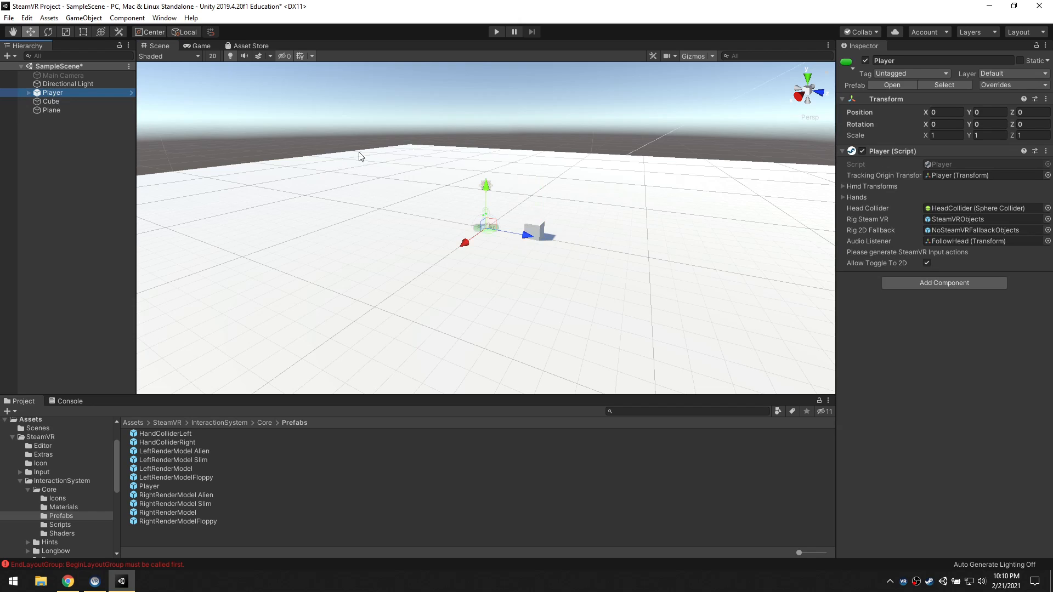
left_click(28, 93)
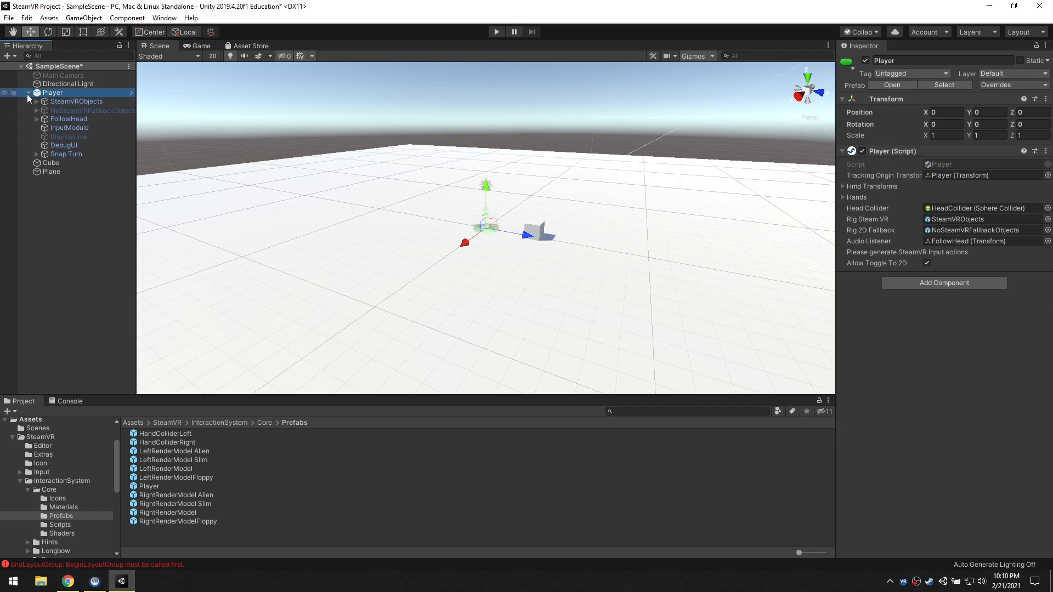
left_click(60, 101)
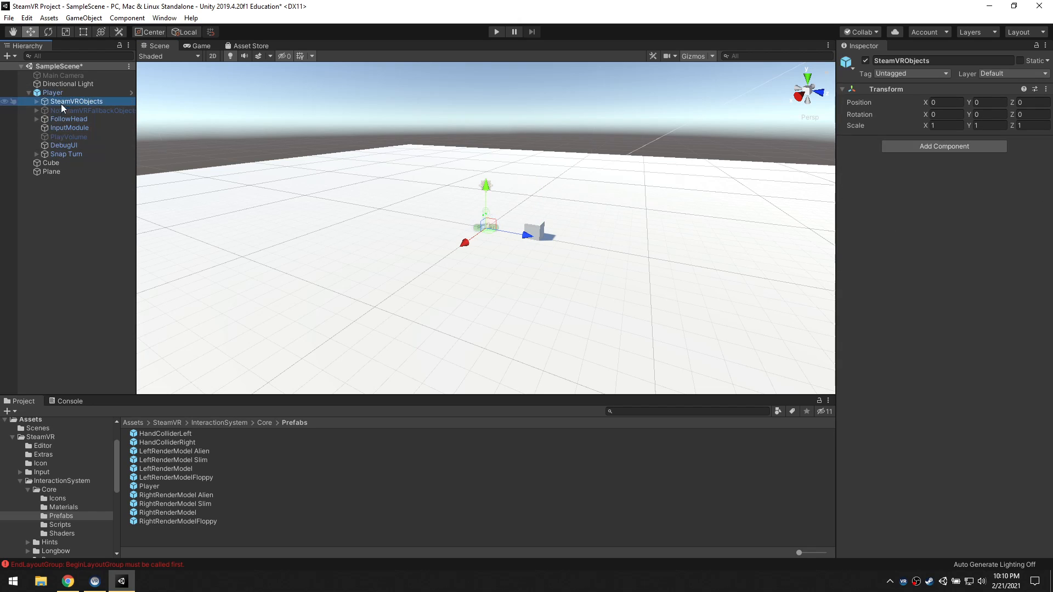
left_click(61, 119)
left_click(66, 128)
left_click(66, 146)
left_click(64, 154)
Inspect FollowHead's HeadCollider and the contents of SteamVRObjects, and collapse the Player hierarchy again
left_click(53, 119)
left_click(36, 119)
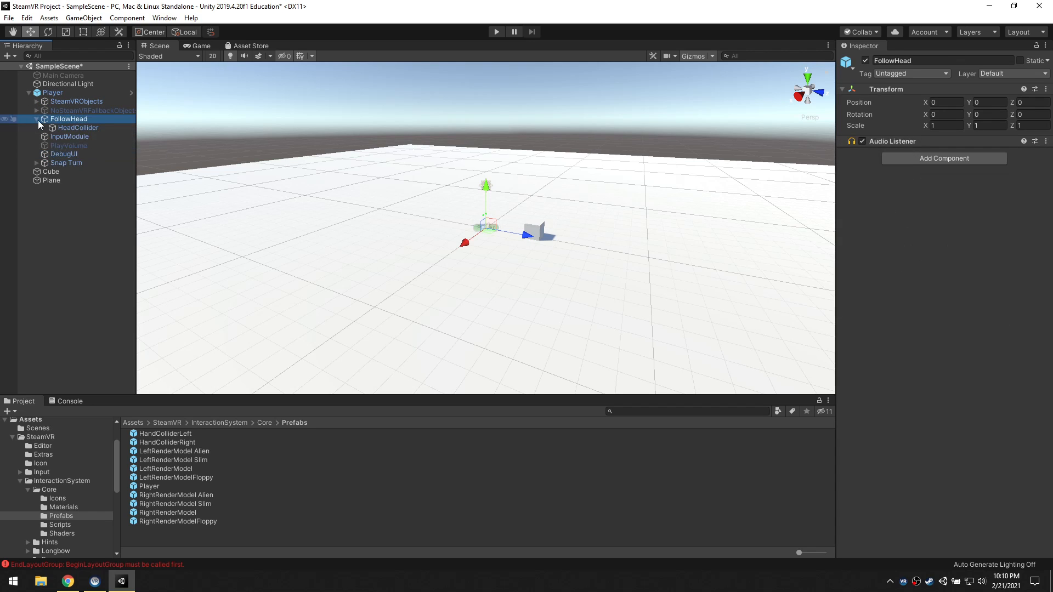
left_click(62, 128)
left_click(37, 102)
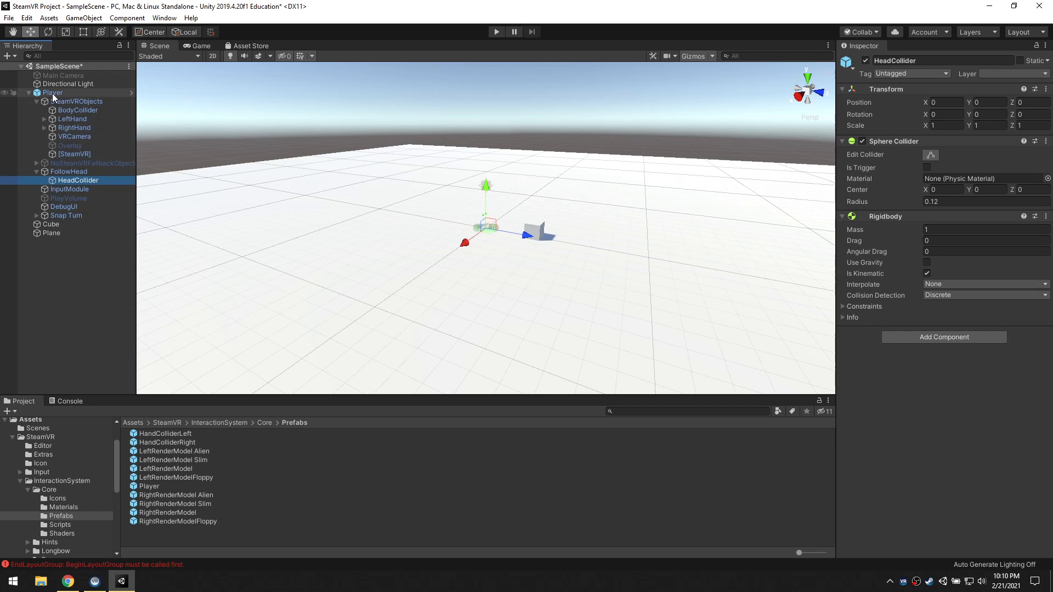
left_click(45, 101)
left_click(37, 101)
left_click(55, 93)
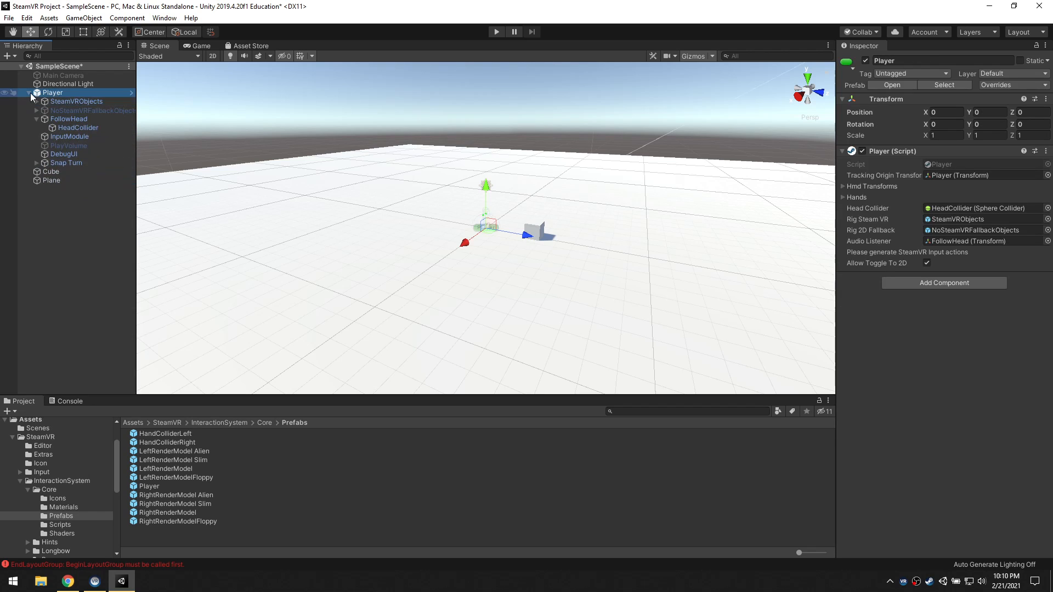
left_click(30, 93)
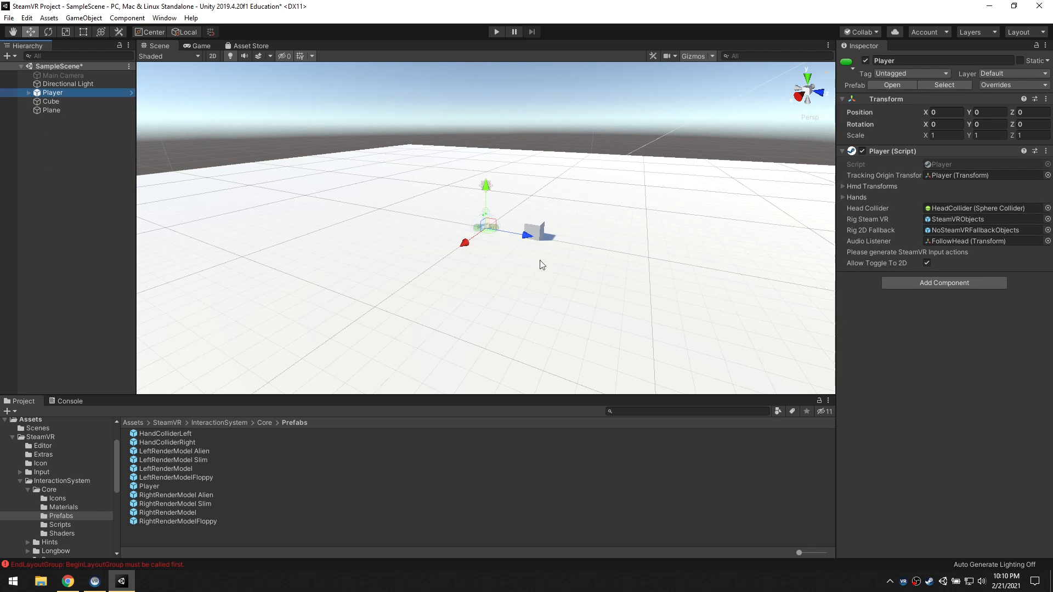
Run the scene and generate the SteamVR Input actions from the example files for the missing actions.json
left_click(497, 32)
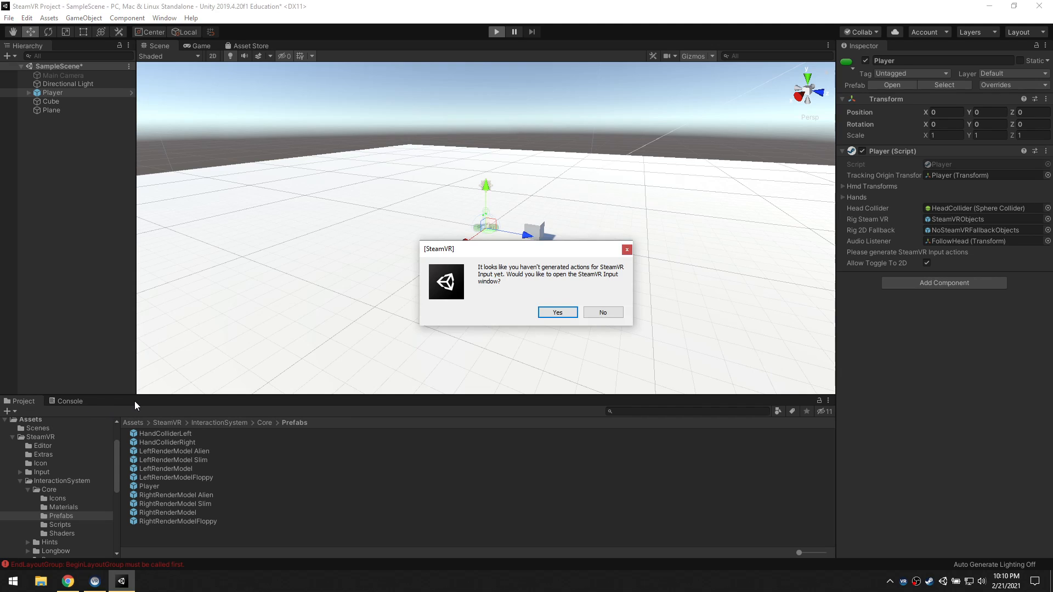
left_click(557, 312)
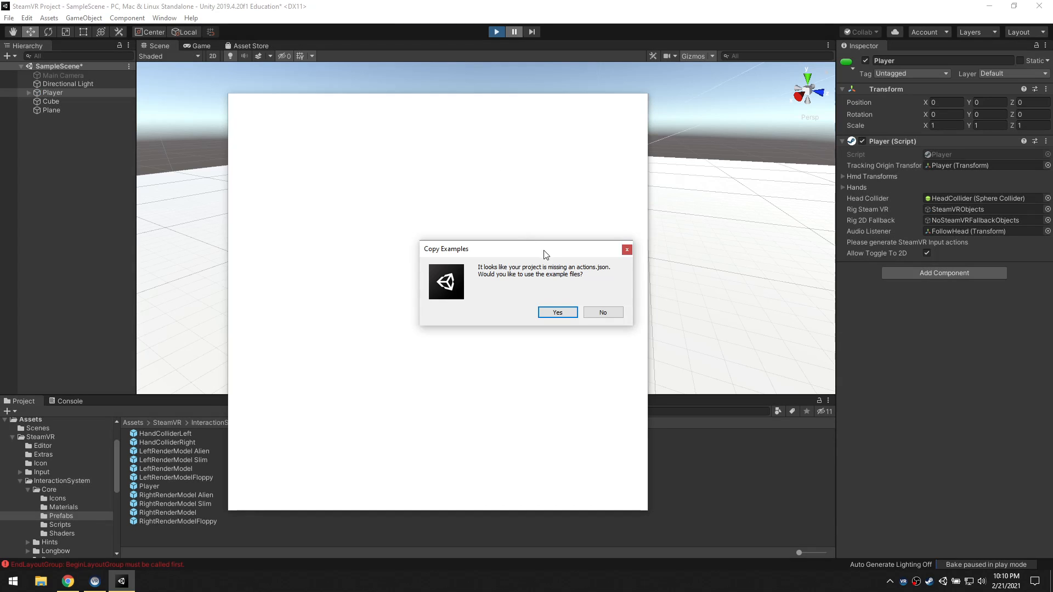
left_click(567, 310)
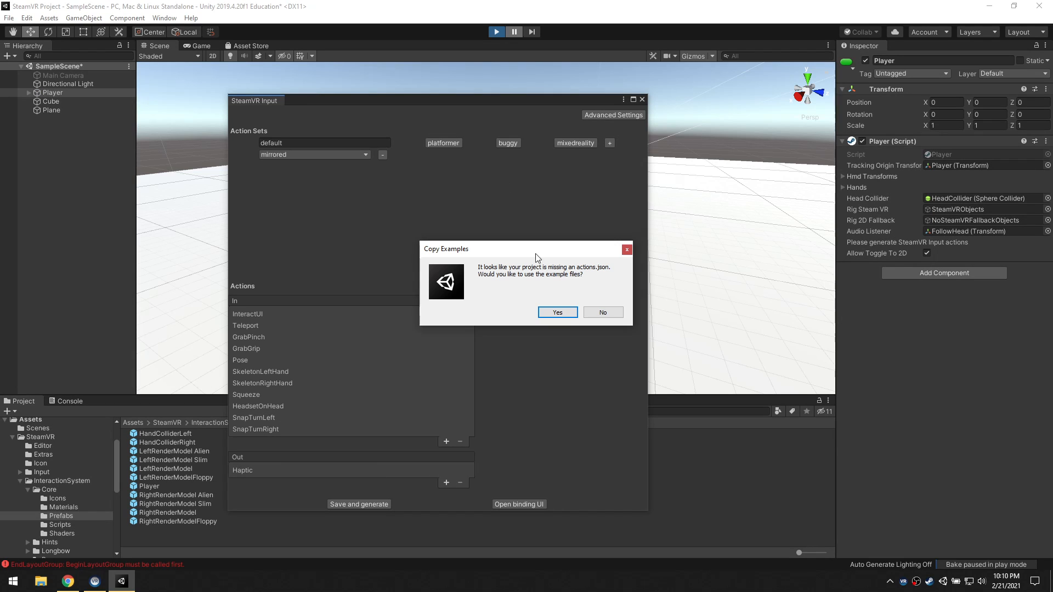
left_click(563, 313)
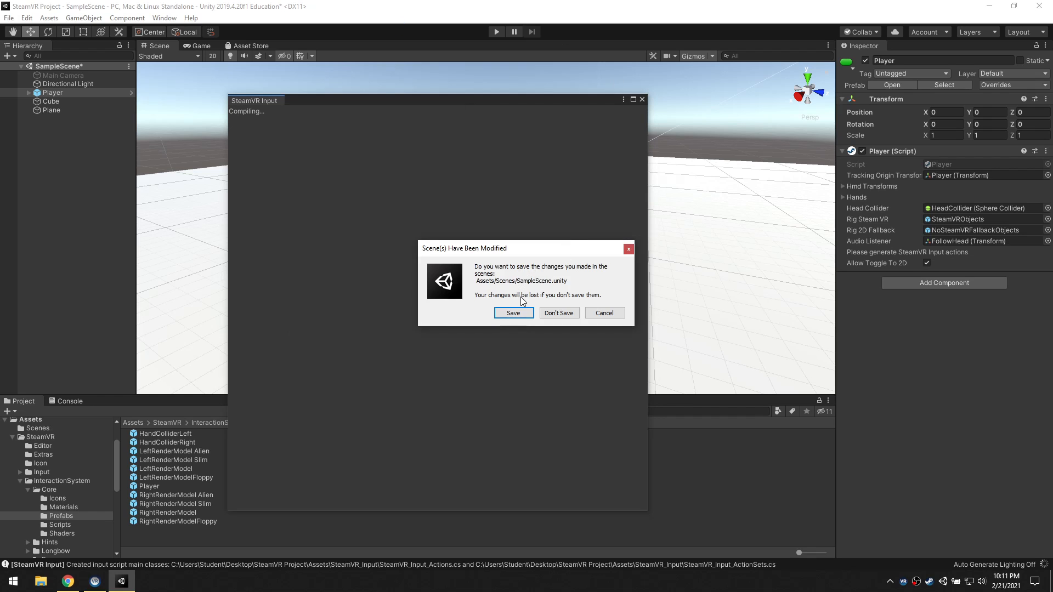
Save the modified SampleScene and close the SteamVR Input window
left_click(551, 314)
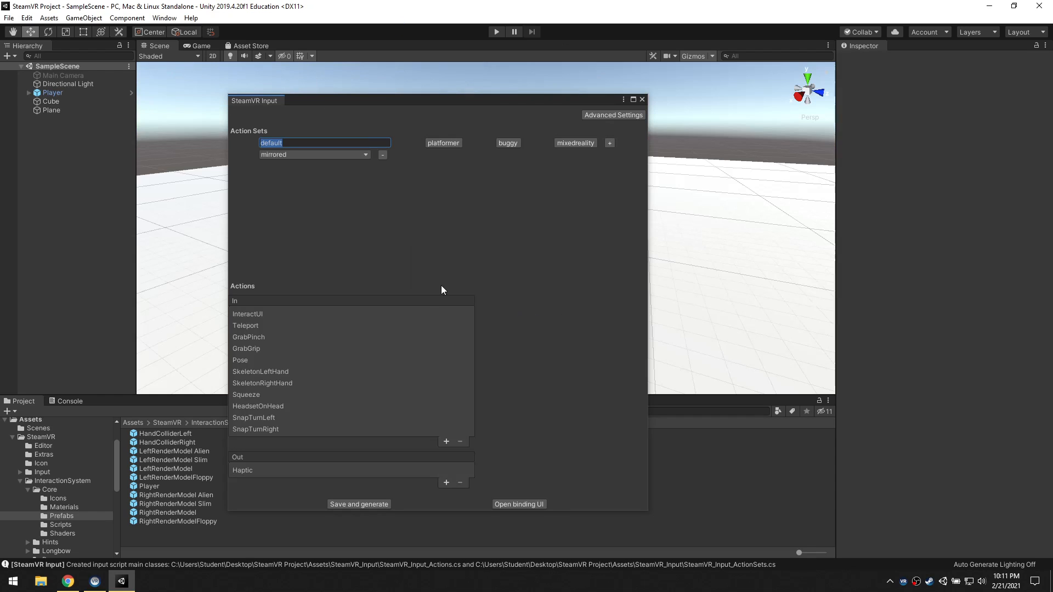
left_click_drag(354, 100, 424, 82)
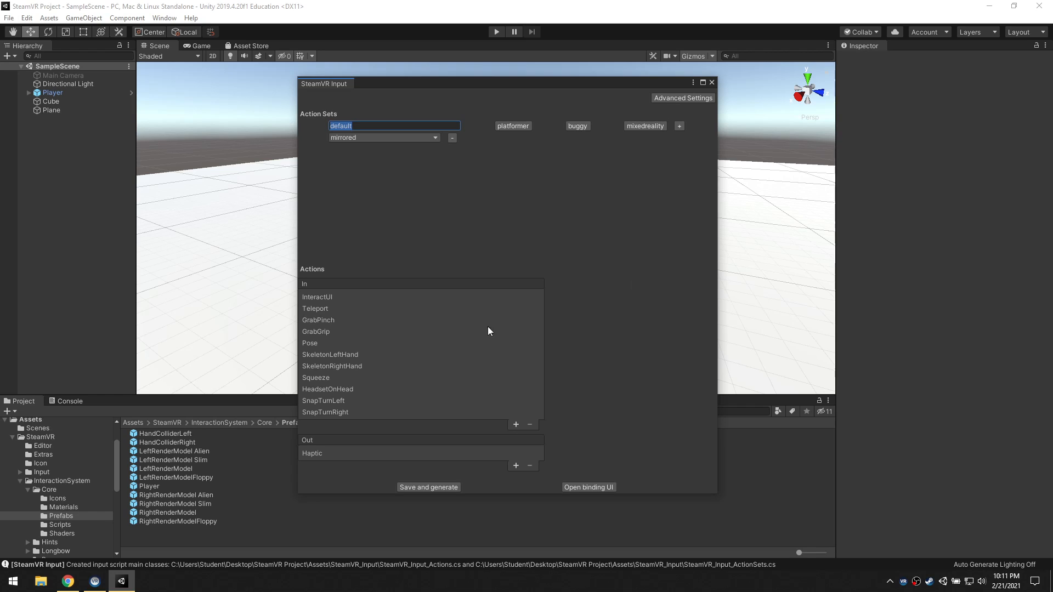
left_click(712, 82)
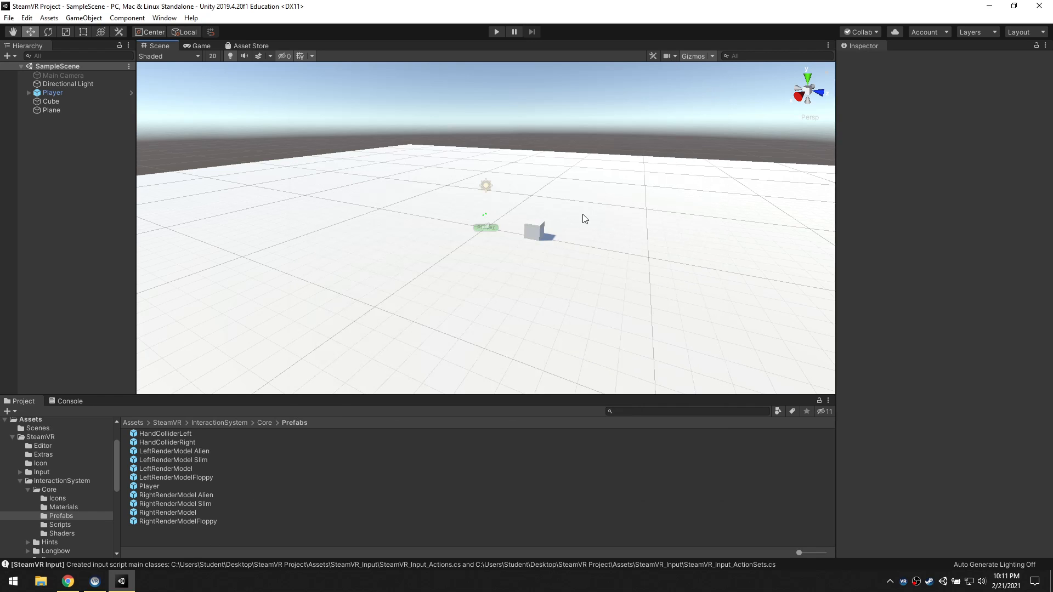
Run the scene with the Player selected, and display and dock SteamVR's VR View
left_click(59, 92)
left_click(496, 32)
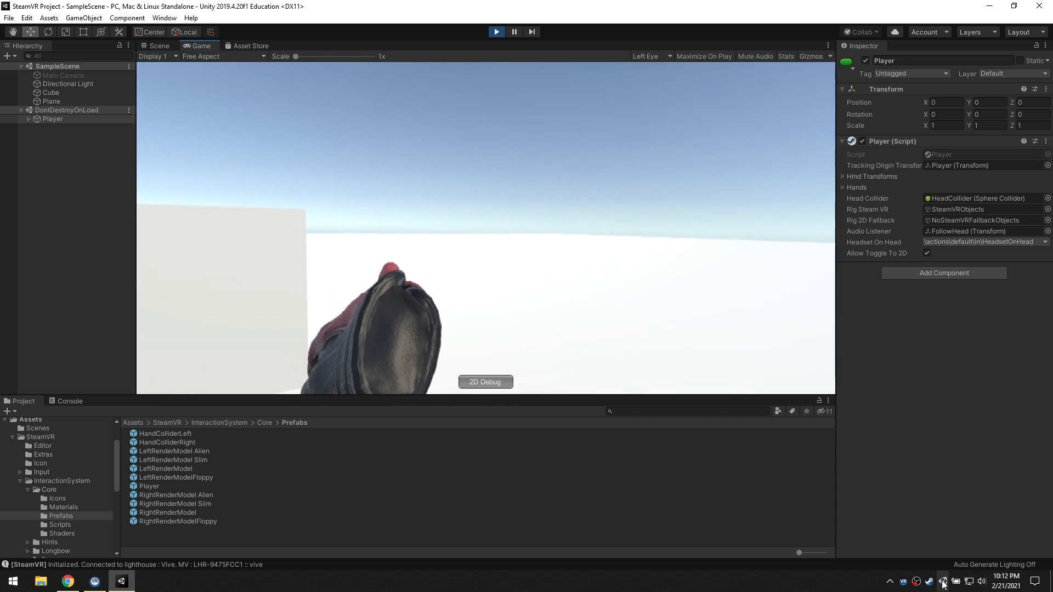
right_click(904, 582)
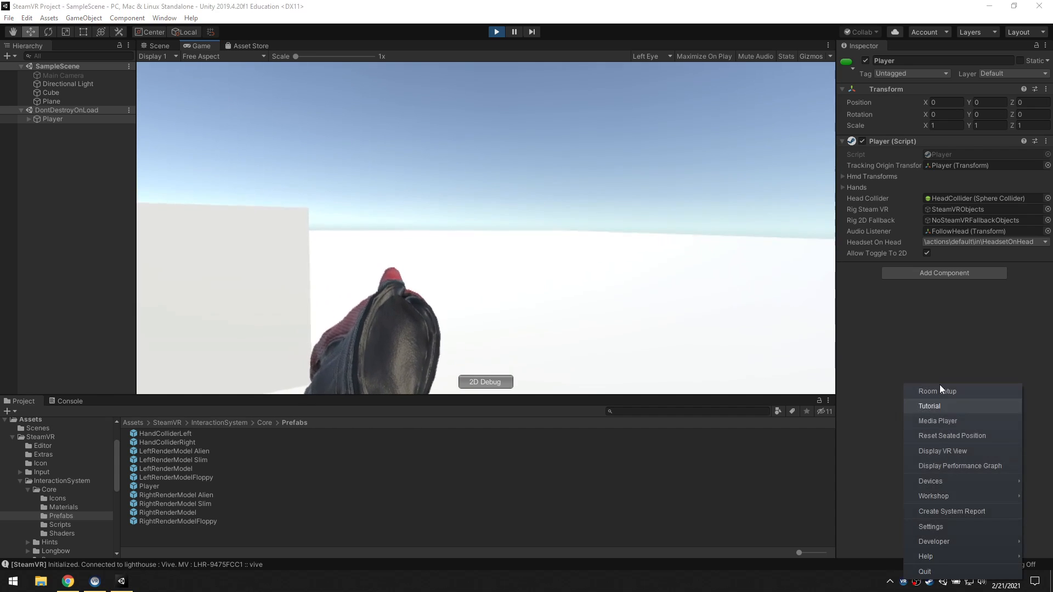
left_click(939, 451)
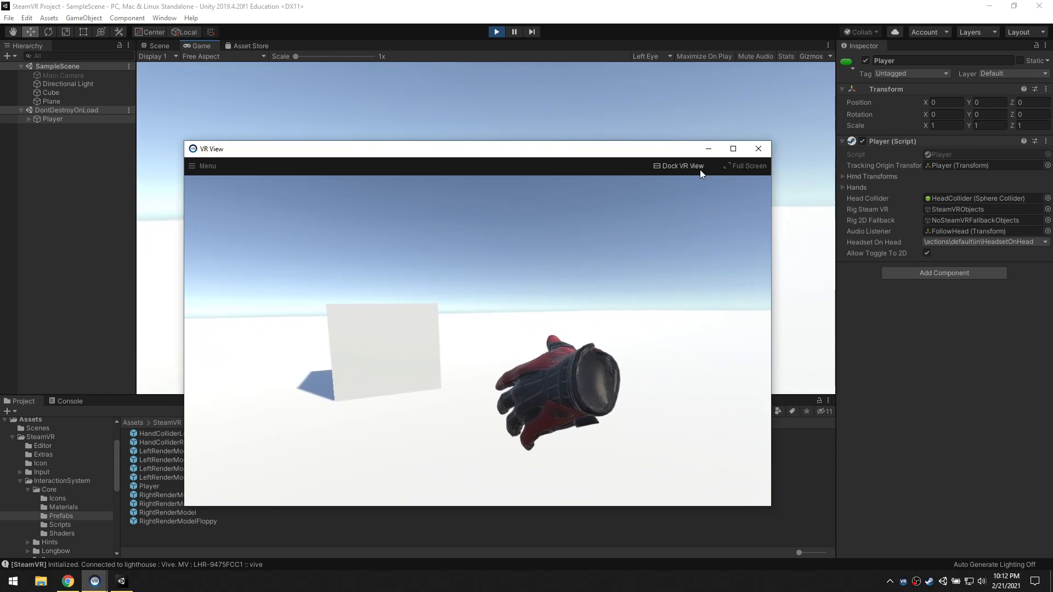
left_click(681, 165)
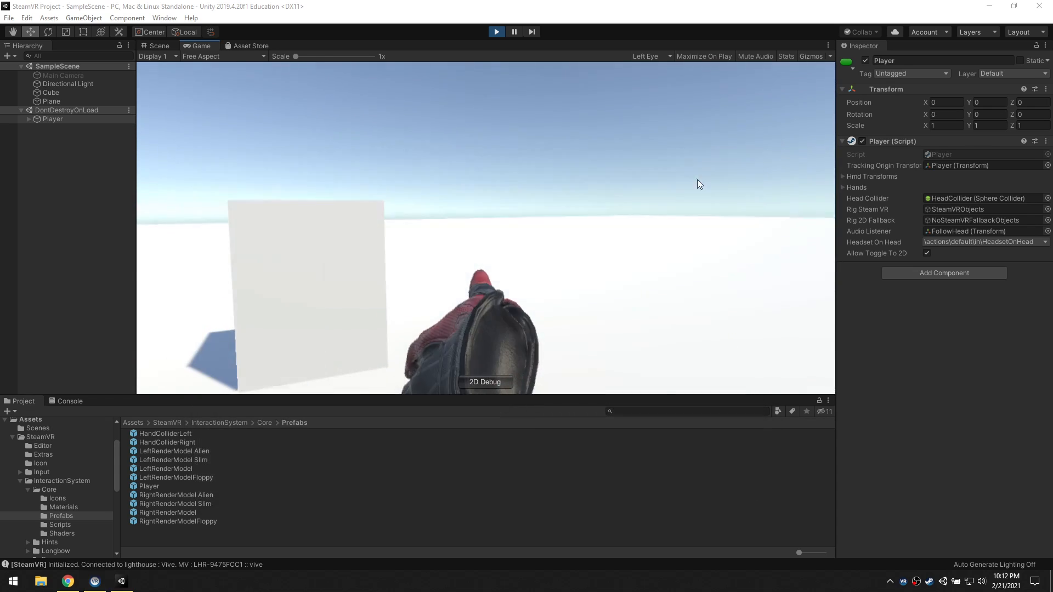
Hide the docked VR view in the SteamVR status window and stop playing the scene
left_click(904, 583)
left_click_drag(943, 327, 946, 311)
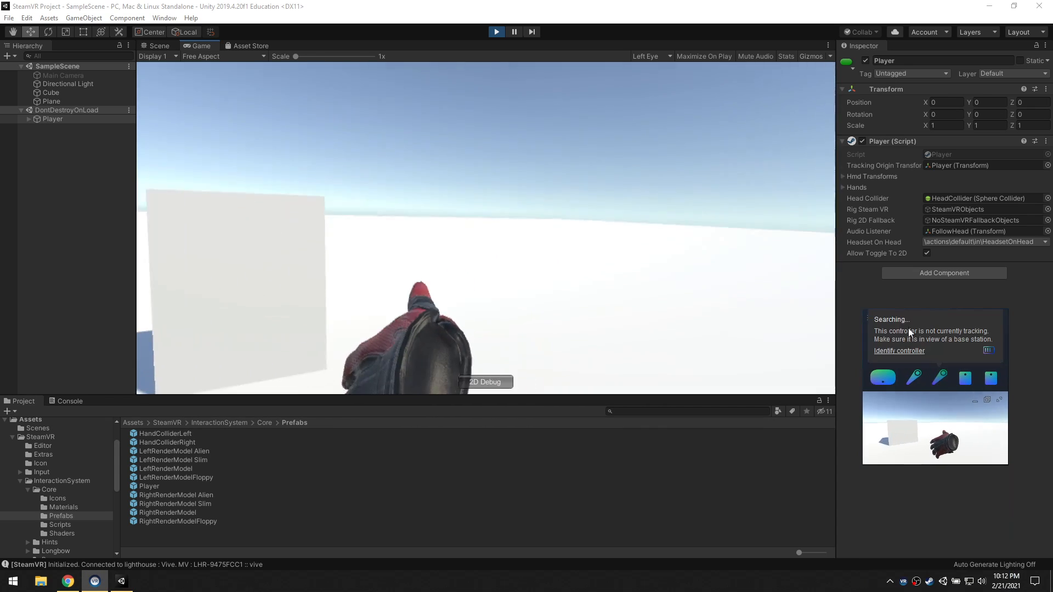
mouse_move(901, 387)
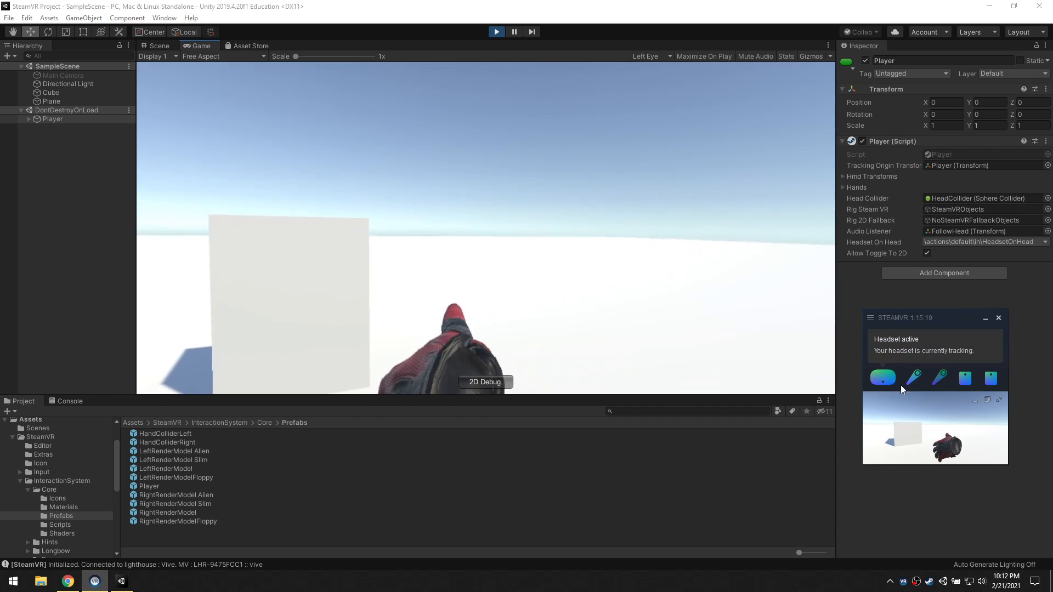
left_click(975, 400)
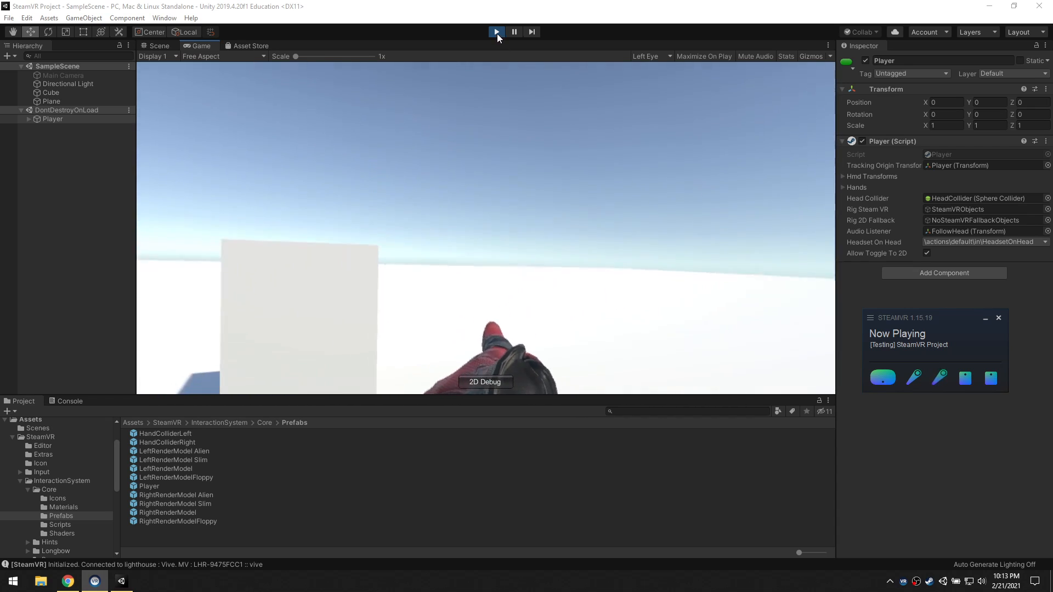
left_click(497, 33)
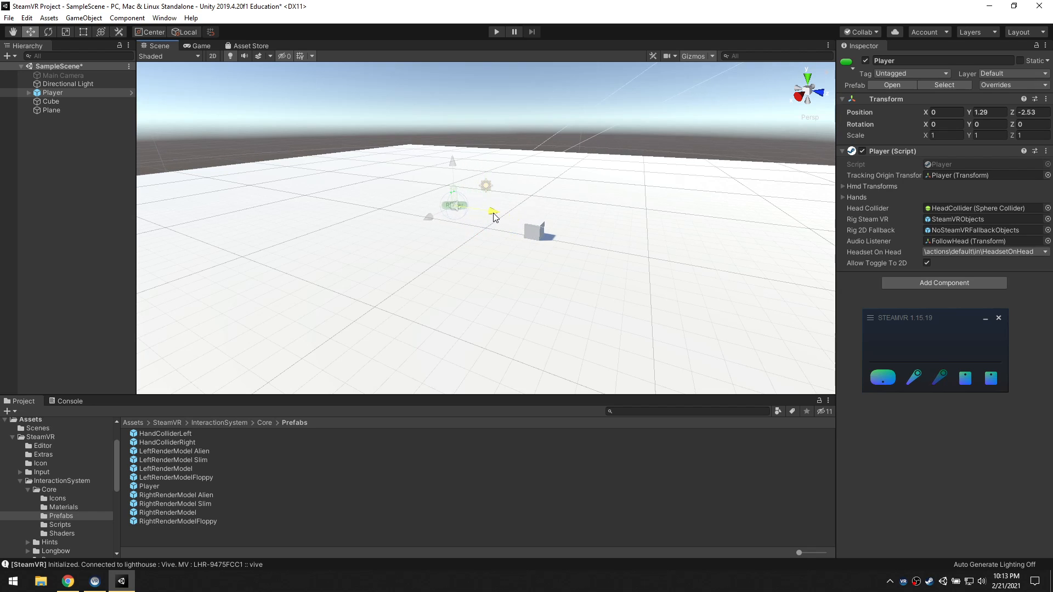
Test-run the scene with the Player, stop playing, and move the SteamVR status window clear of the Inspector
left_click(502, 31)
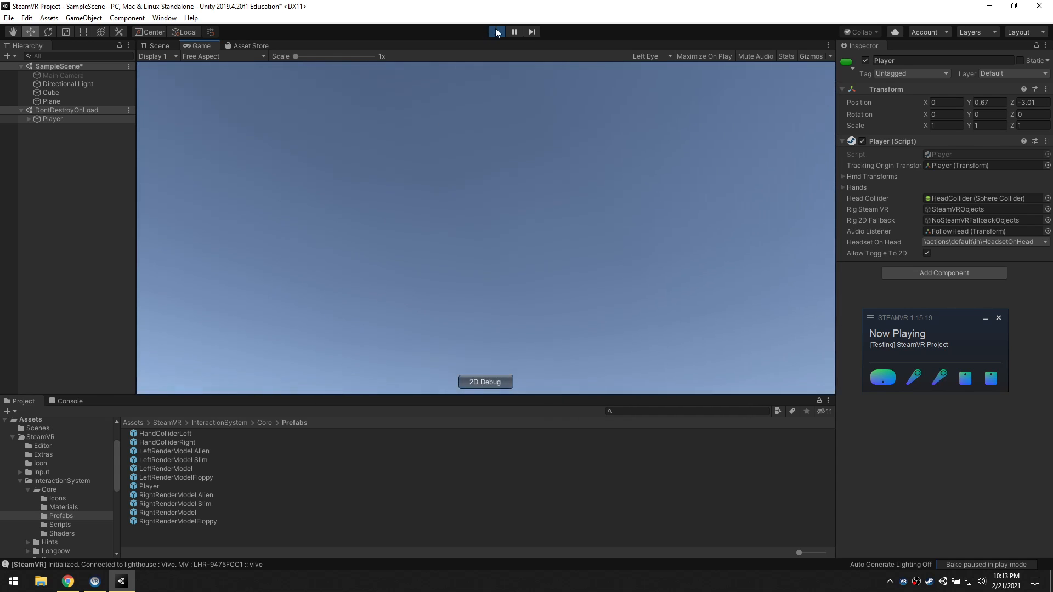
left_click(496, 32)
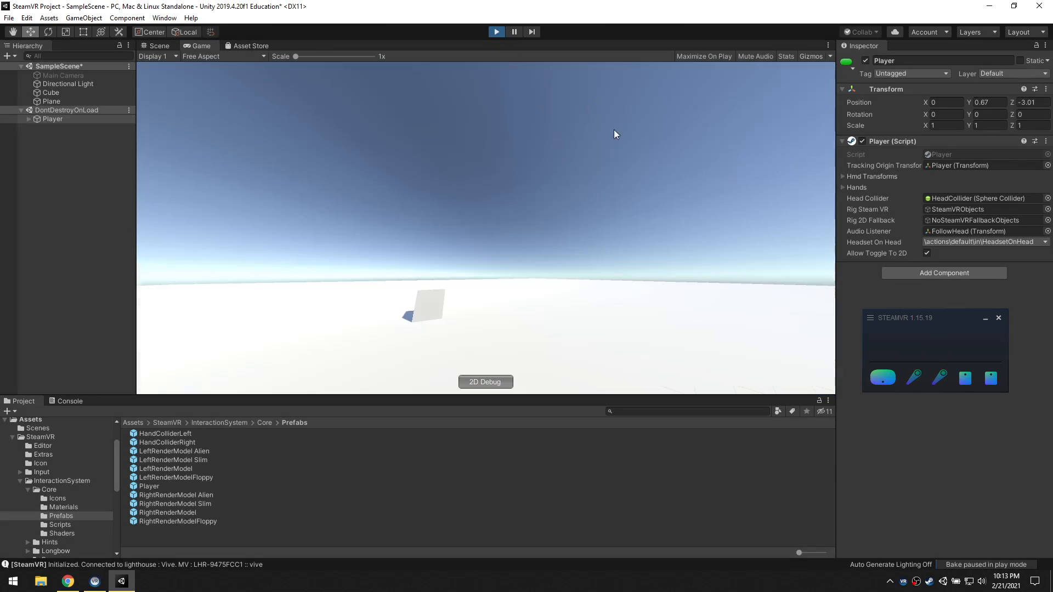
left_click_drag(925, 336, 929, 473)
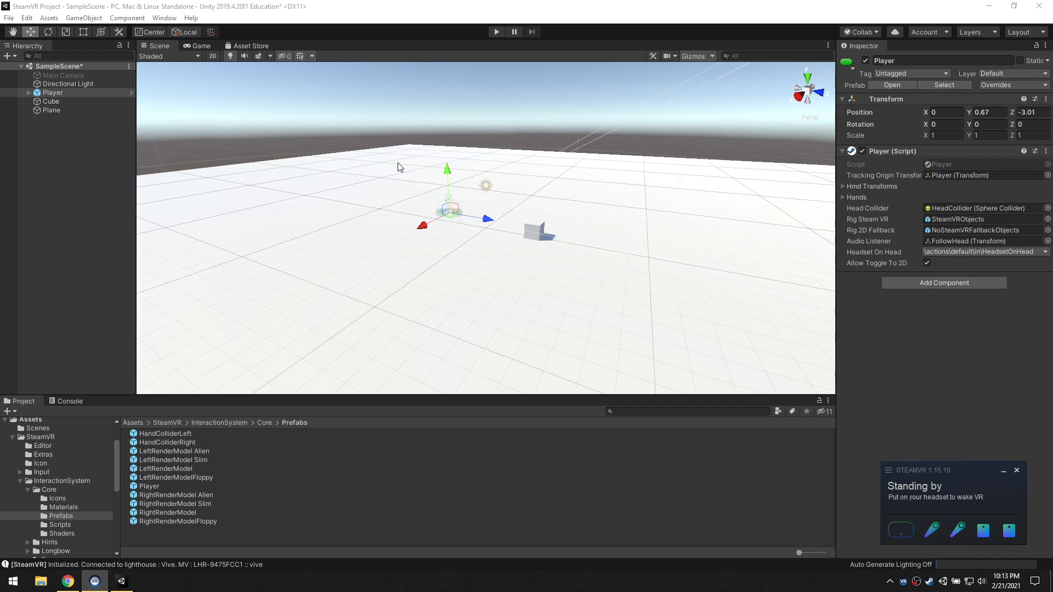
Save the modified SampleScene
left_click(9, 18)
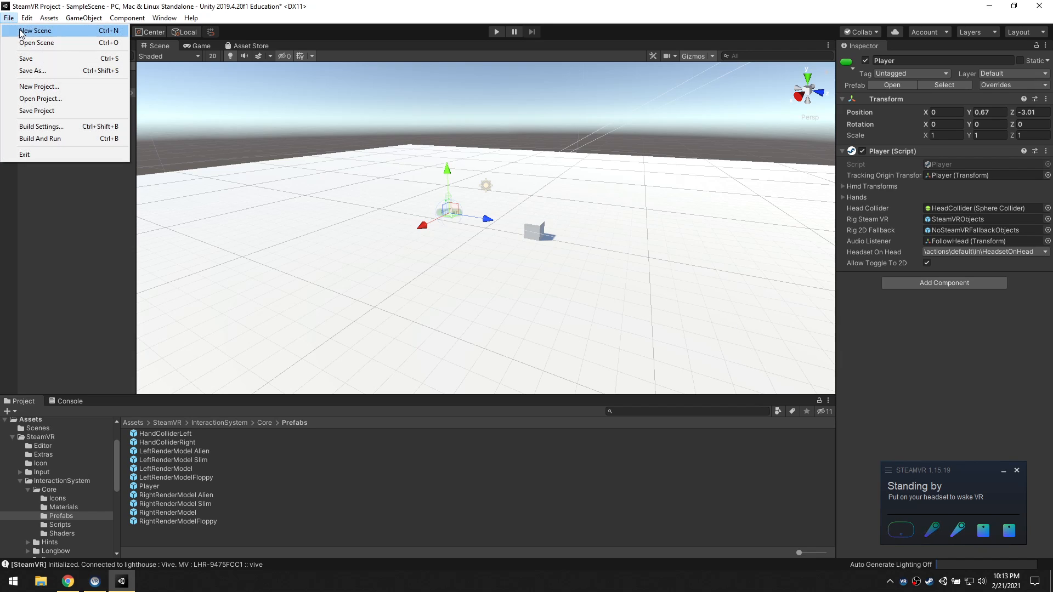
left_click(33, 59)
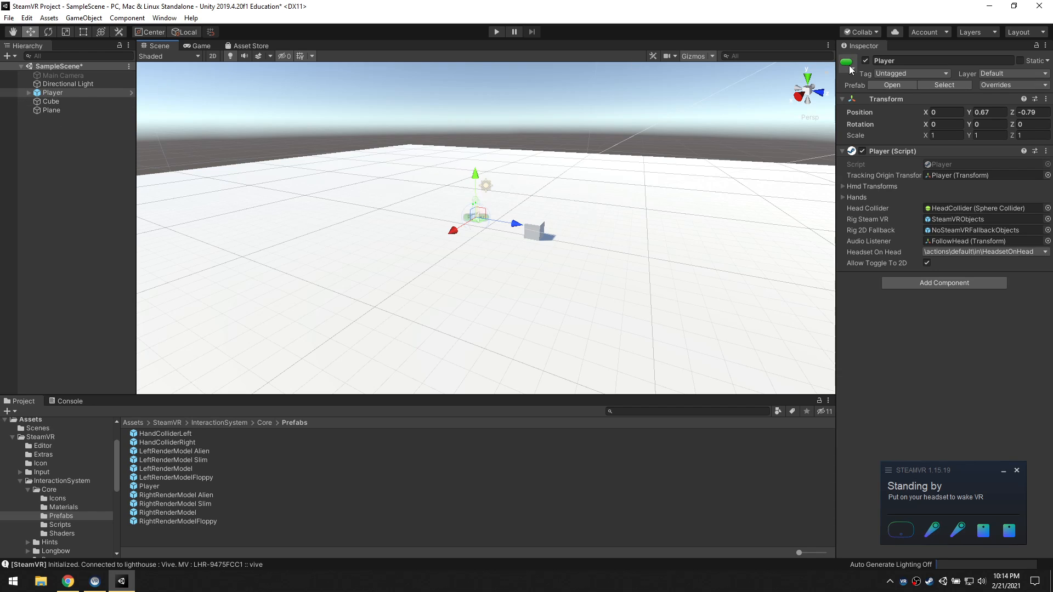
Test-run the scene with the Main Camera enabled instead of the Player, disable the camera during play, and stop playing
left_click(65, 75)
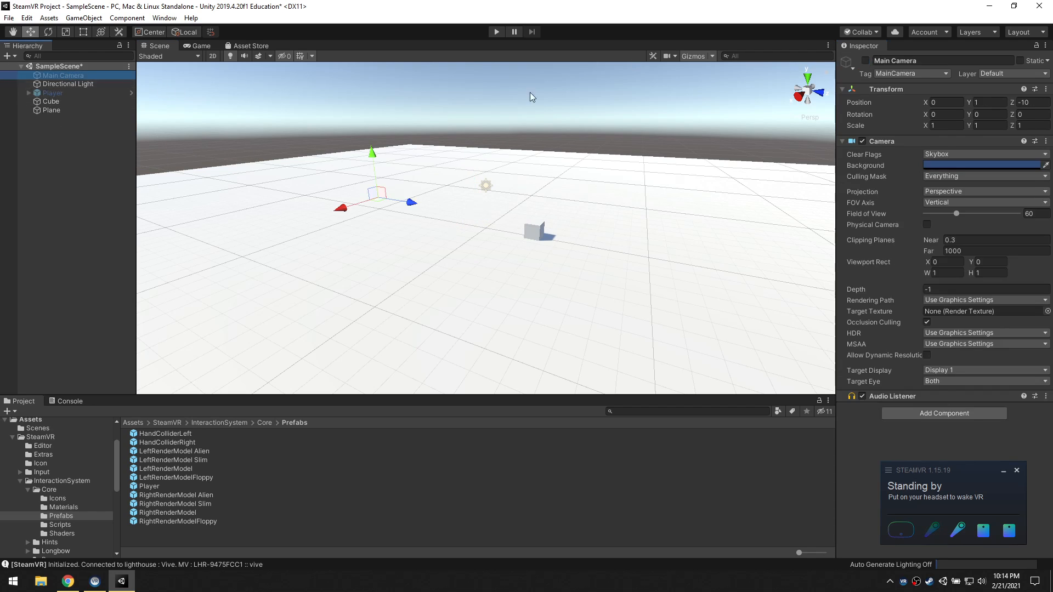
left_click(497, 32)
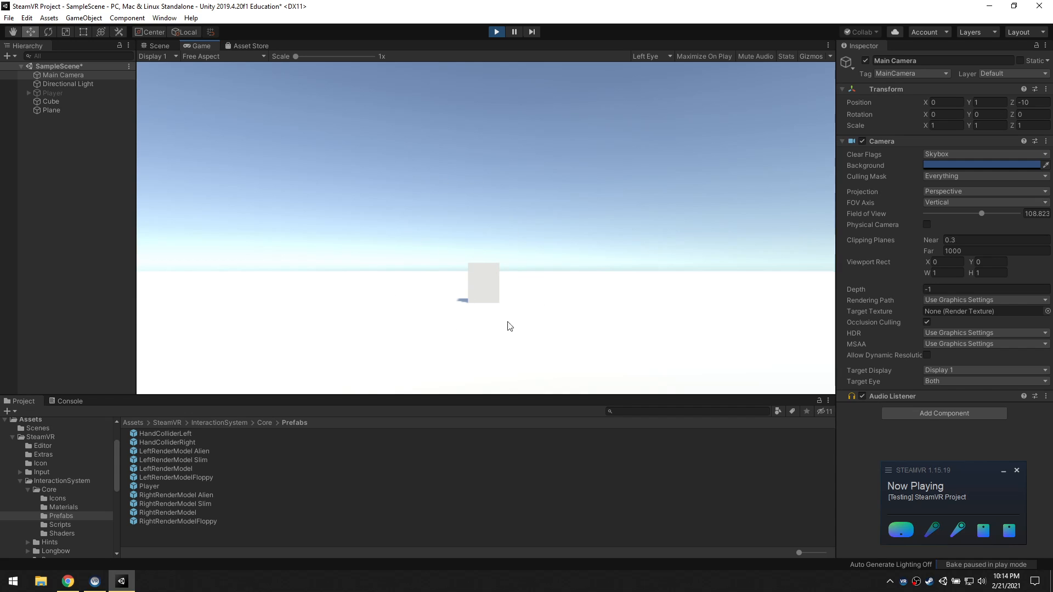
left_click(866, 60)
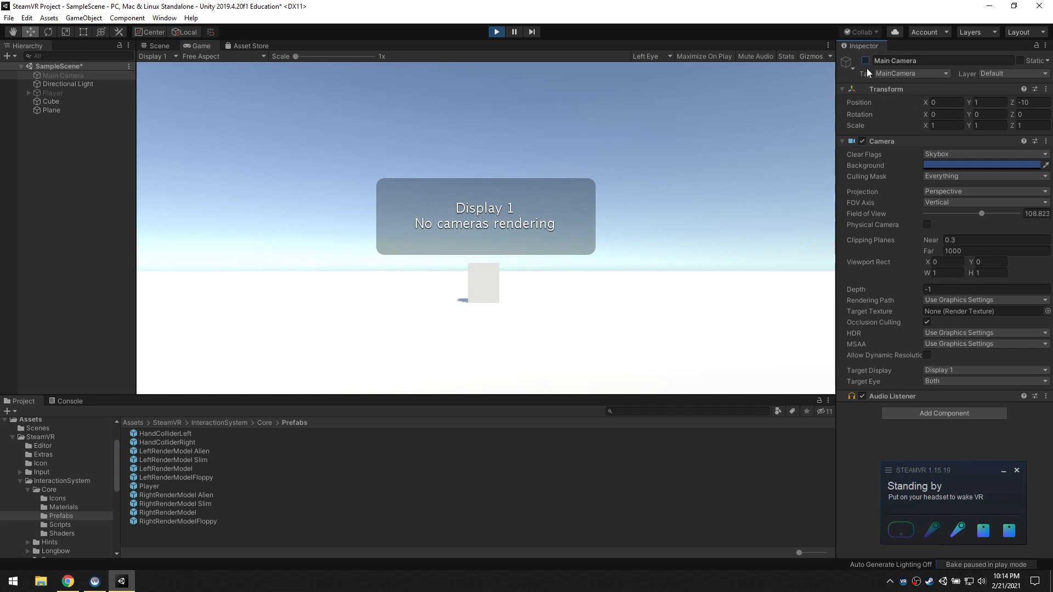
left_click(497, 32)
Reactivate the Player object and deactivate the Main Camera in the scene
left_click(47, 93)
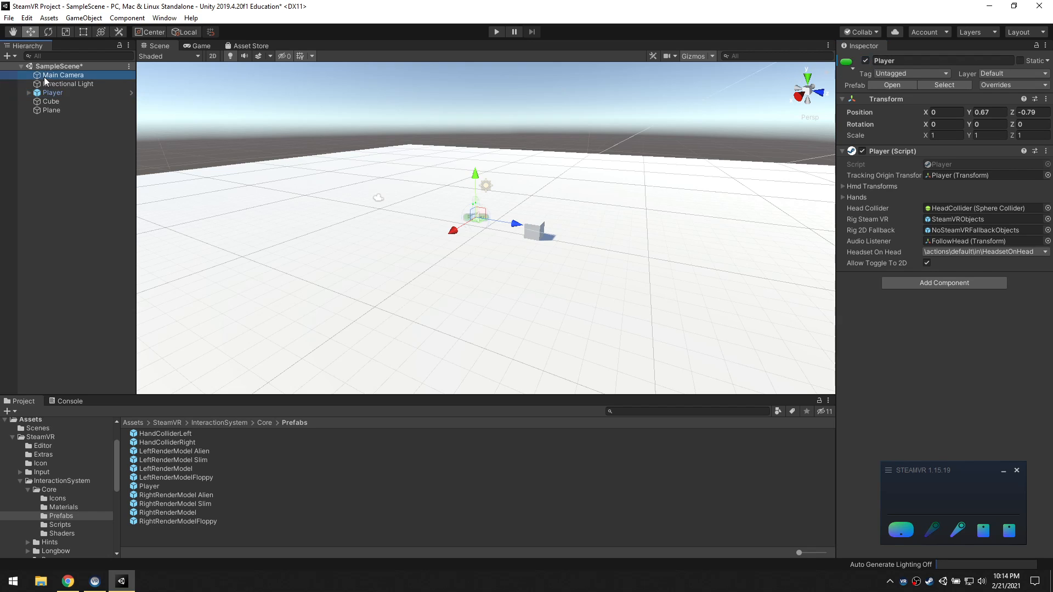
left_click(866, 60)
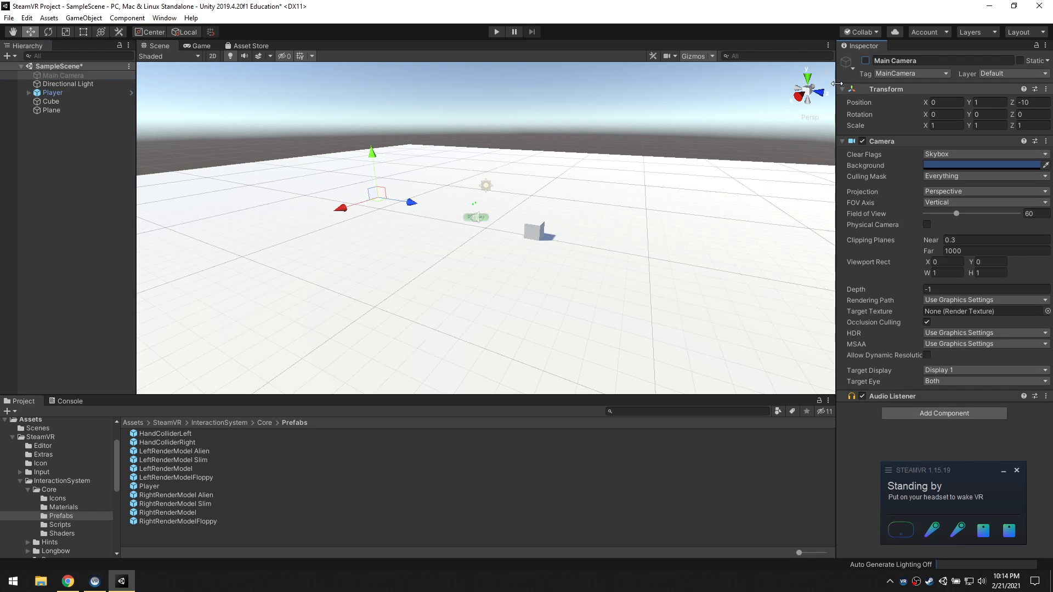
left_click(52, 93)
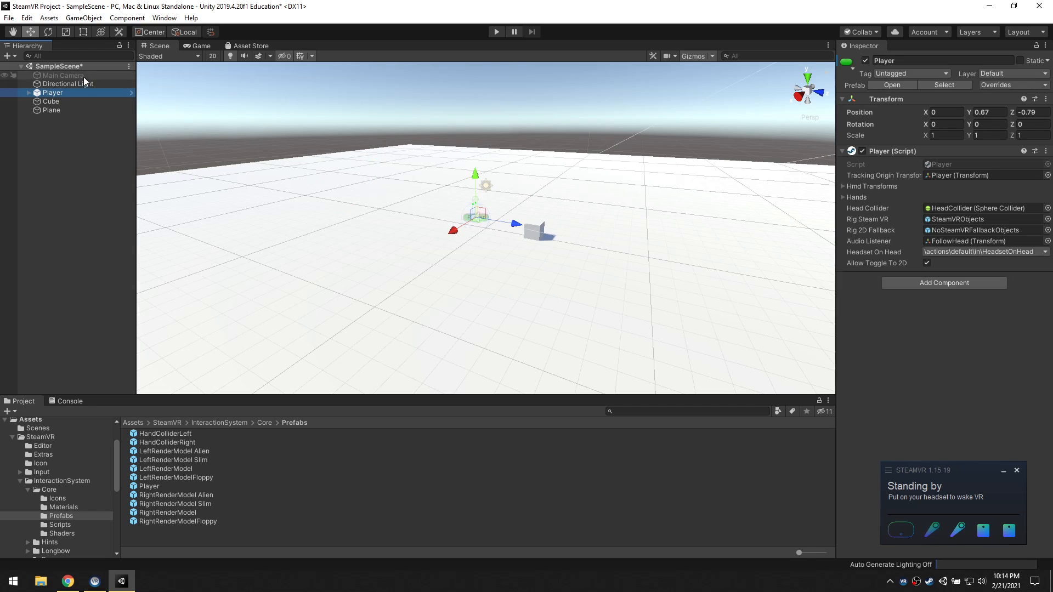
left_click(88, 76)
Run and stop the scene with the Player active and the Main Camera disabled, and save SampleScene
left_click(497, 32)
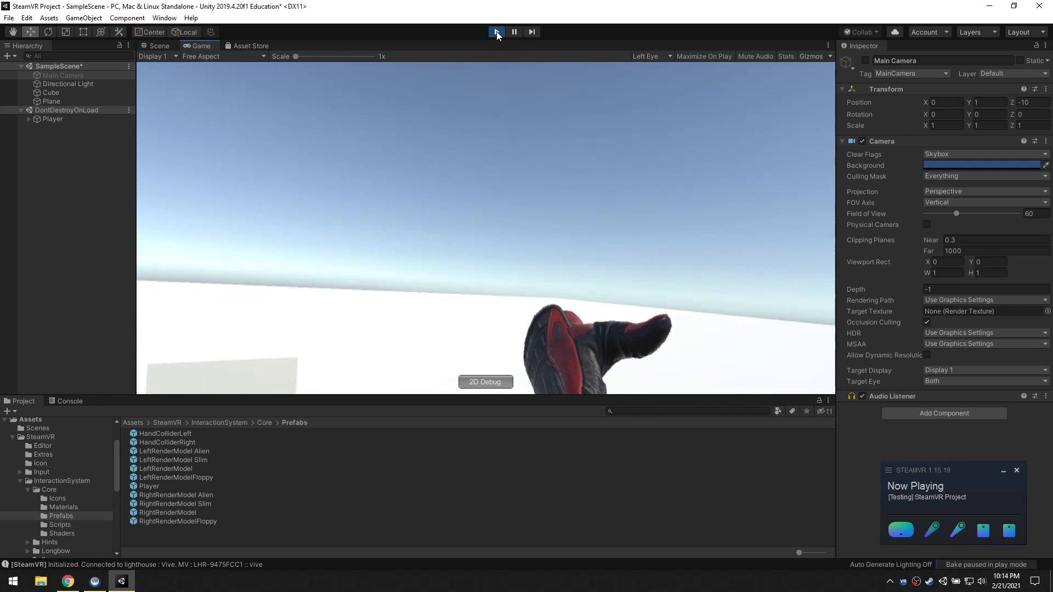
left_click(496, 31)
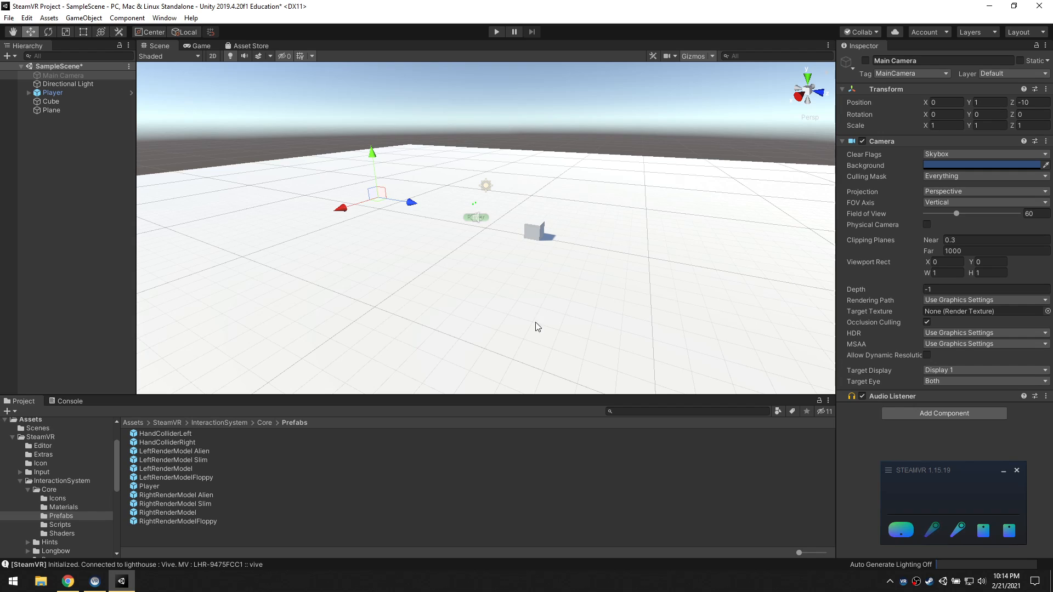
left_click(8, 18)
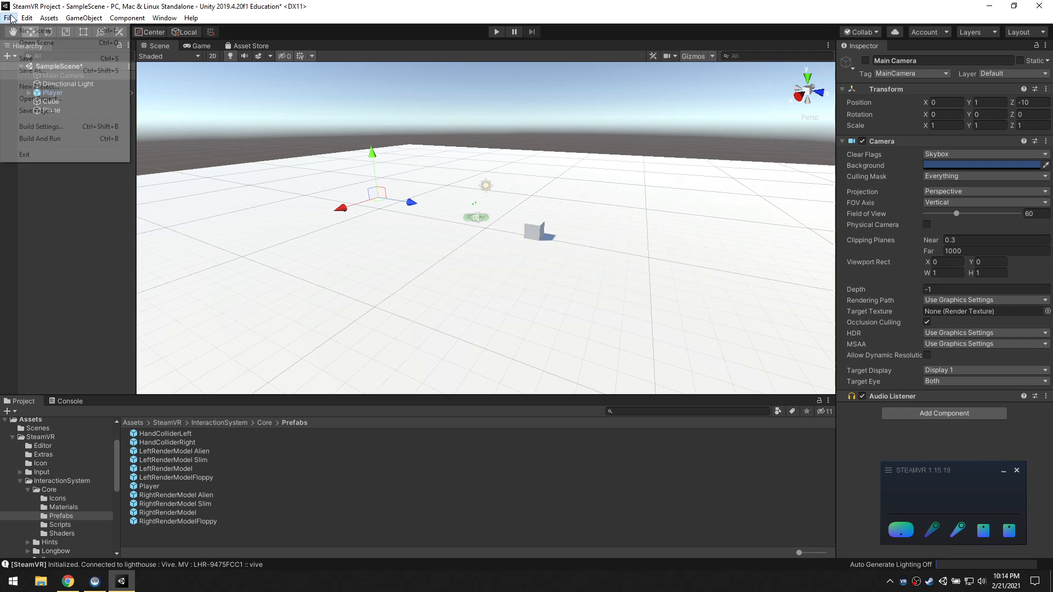
left_click(33, 62)
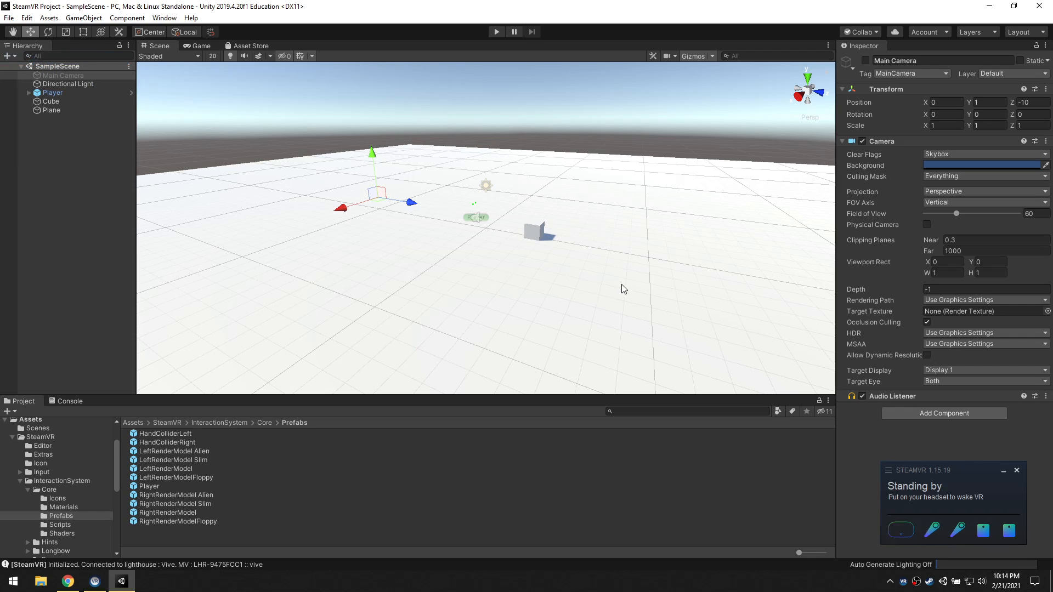